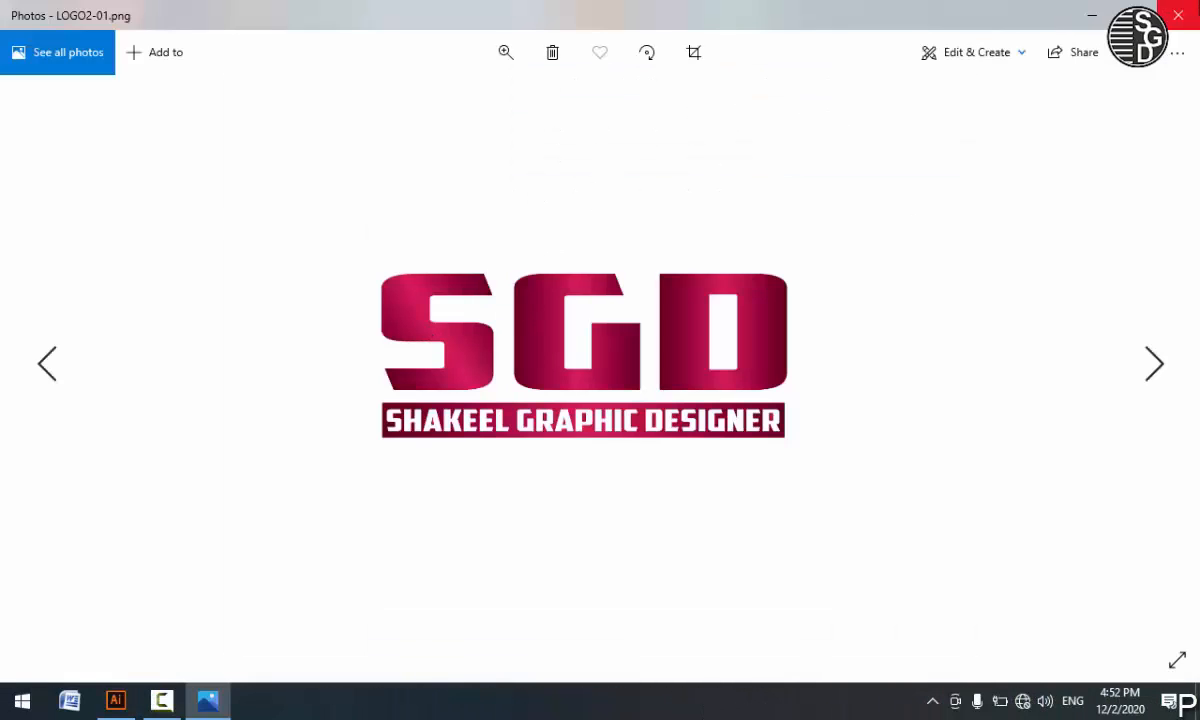
# - Close the two sample SGD logo images and switch to the blank Illustrator document
pyautogui.click(1178, 15)
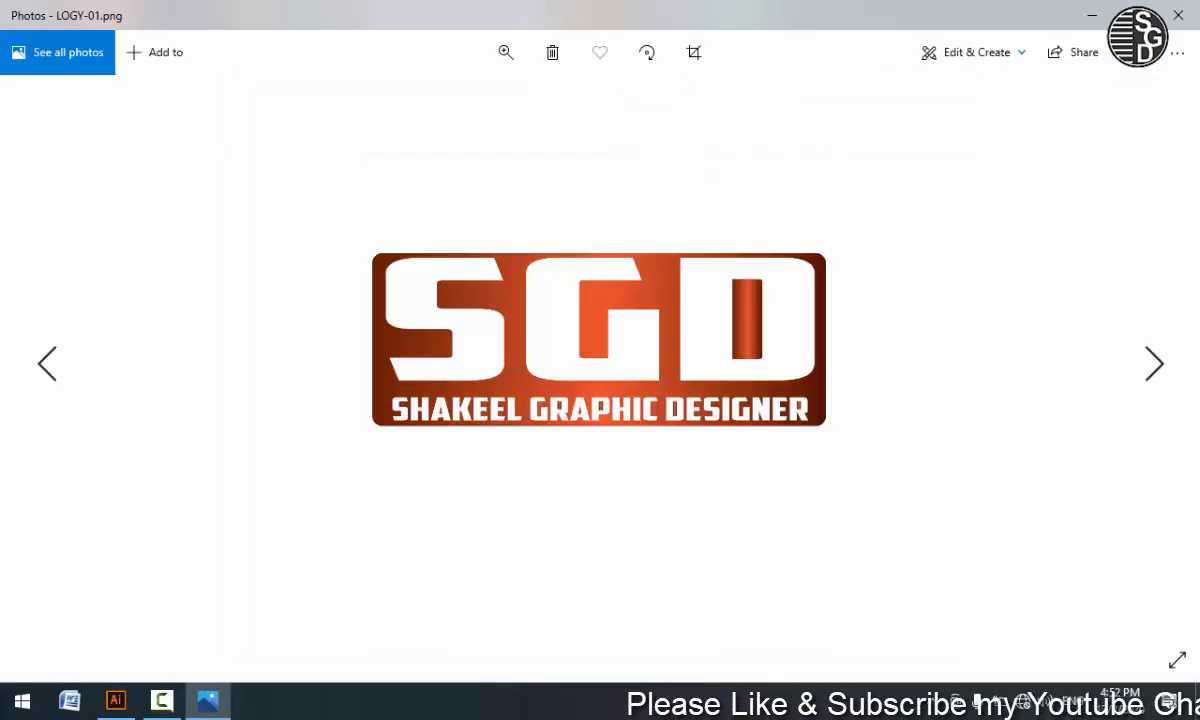
pyautogui.click(1178, 15)
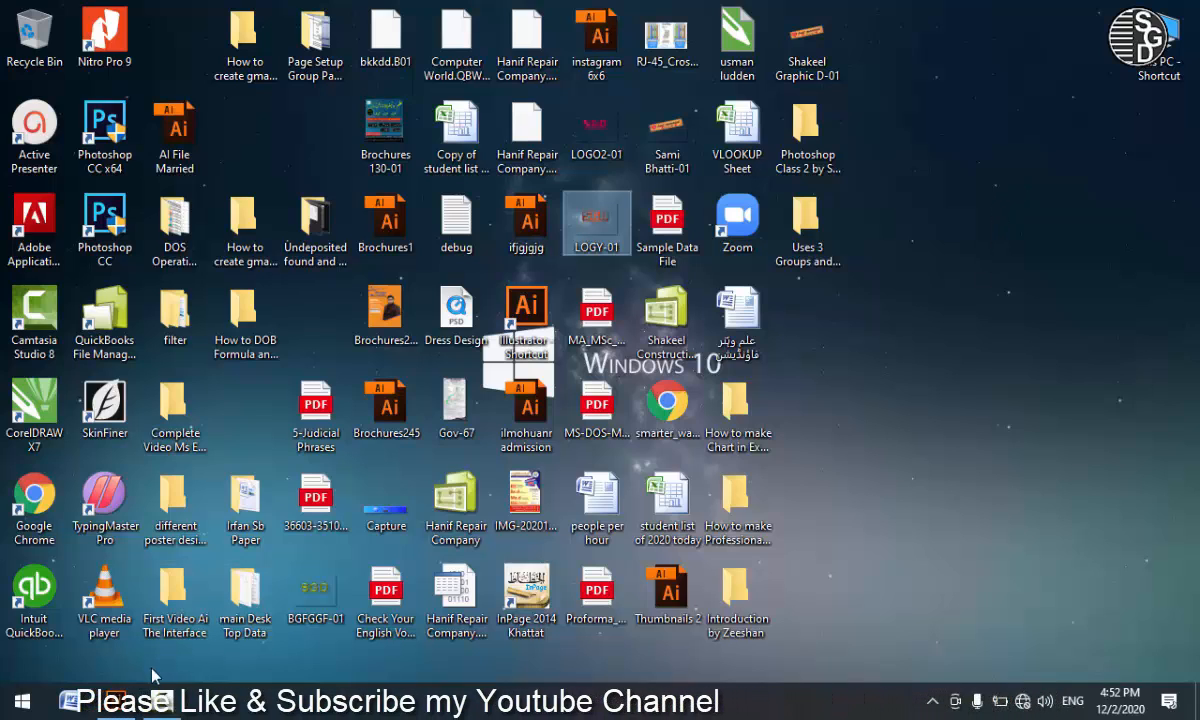
pyautogui.moveTo(118, 702)
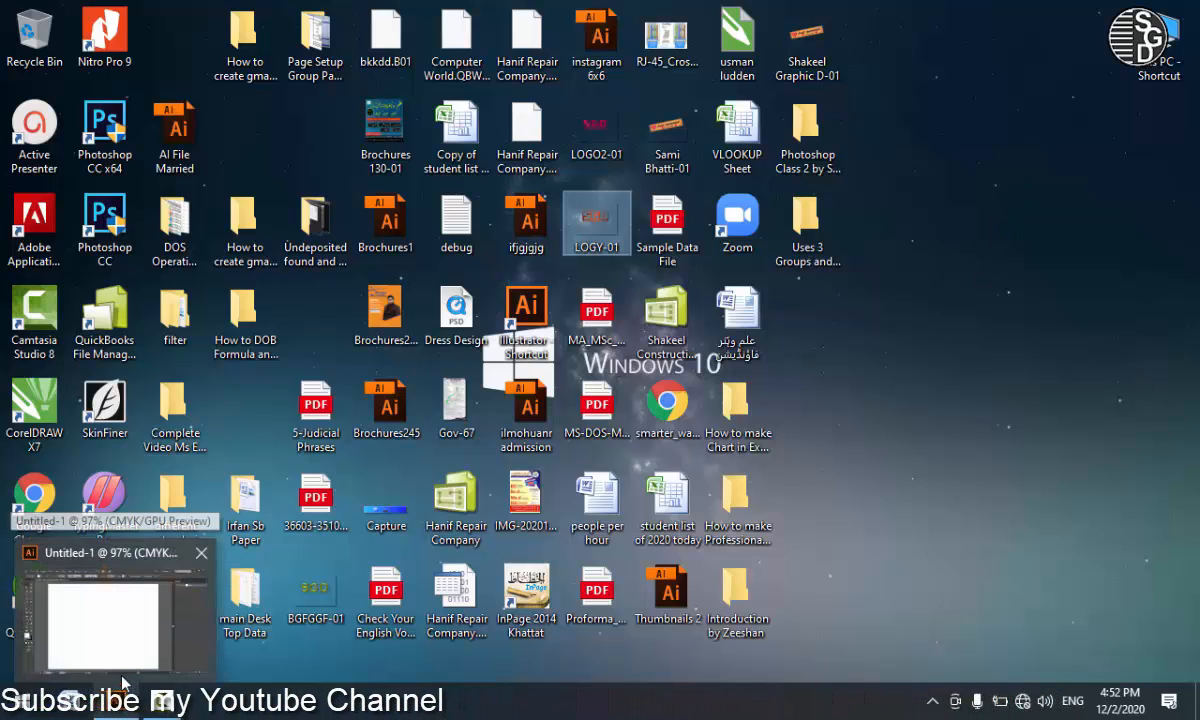
pyautogui.click(118, 702)
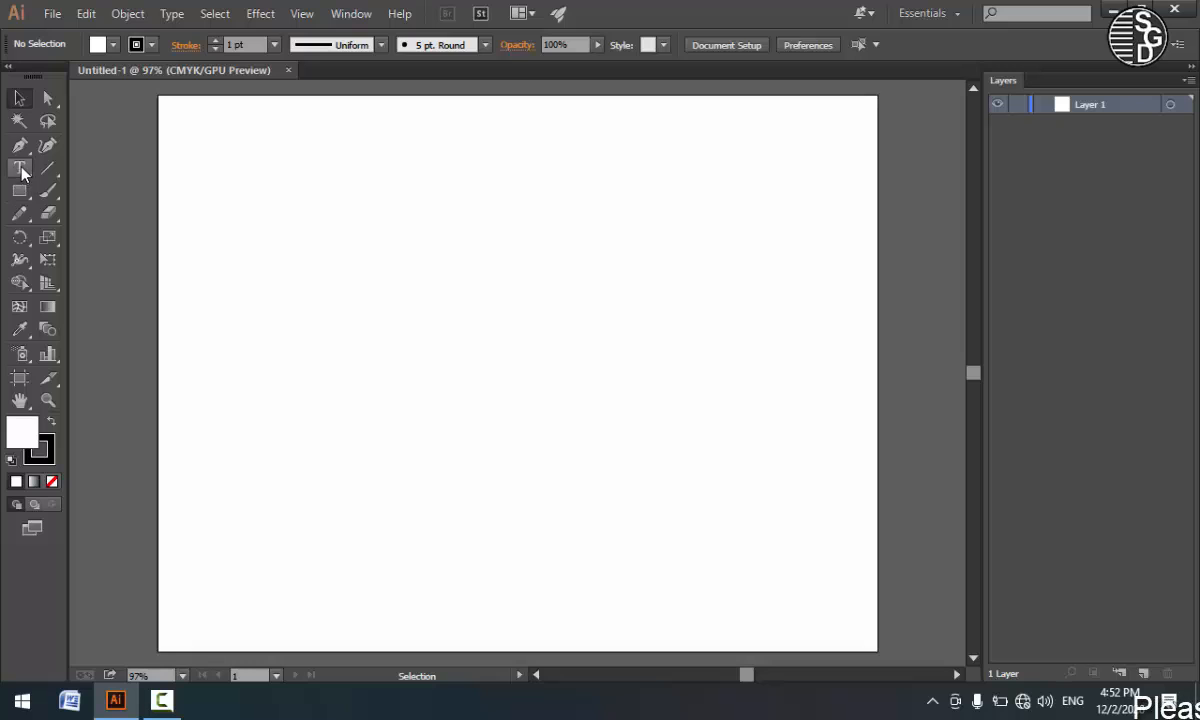
# - Add the point text "SGD" in the American Captain font at 48 pt on the artboard
pyautogui.moveTo(22, 172); pyautogui.dragTo(88, 160)
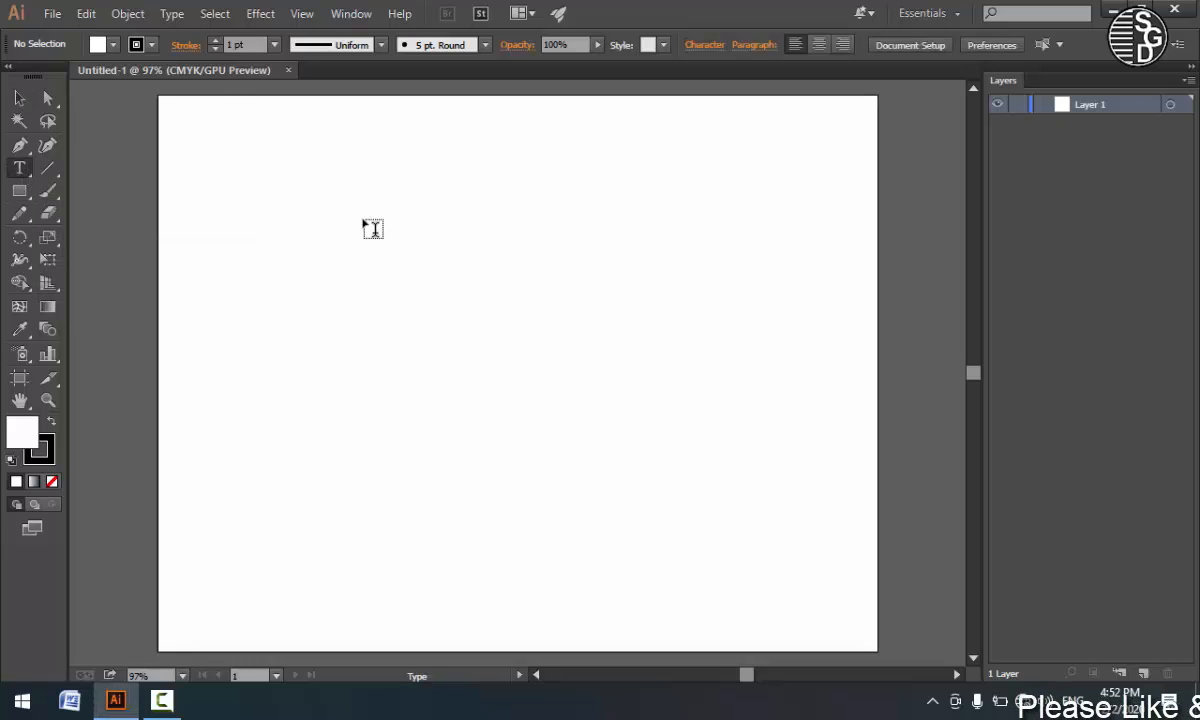
pyautogui.click(366, 224)
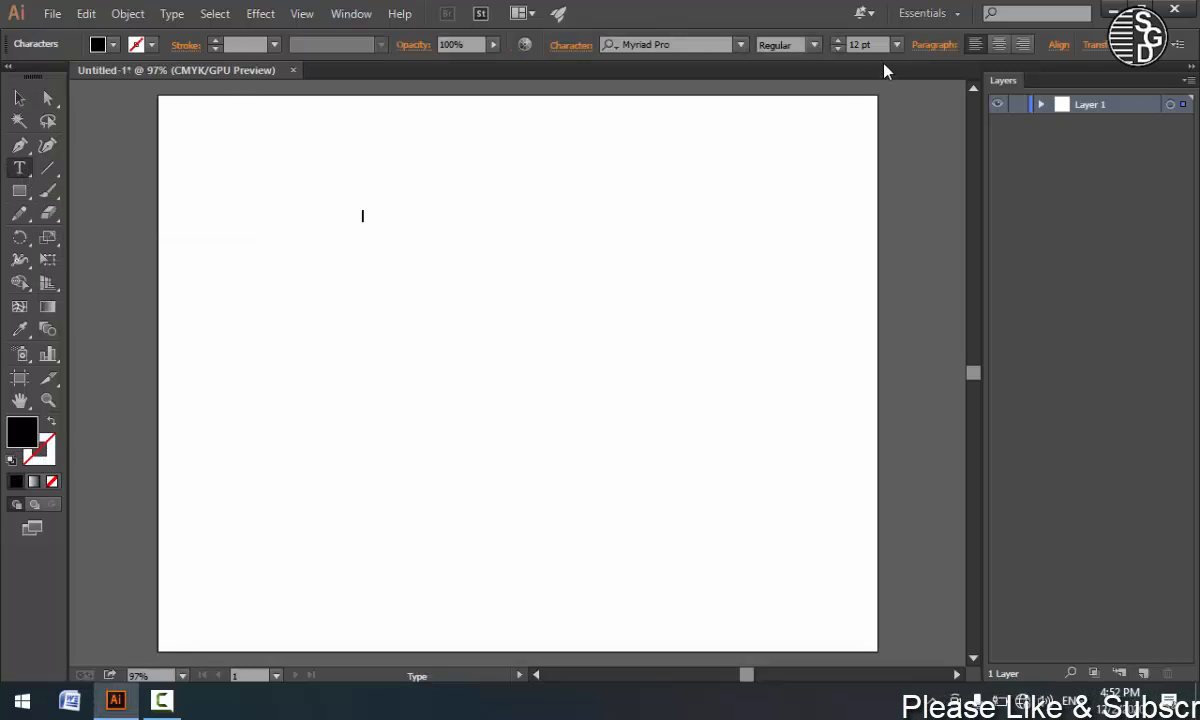
pyautogui.click(897, 44)
pyautogui.click(922, 331)
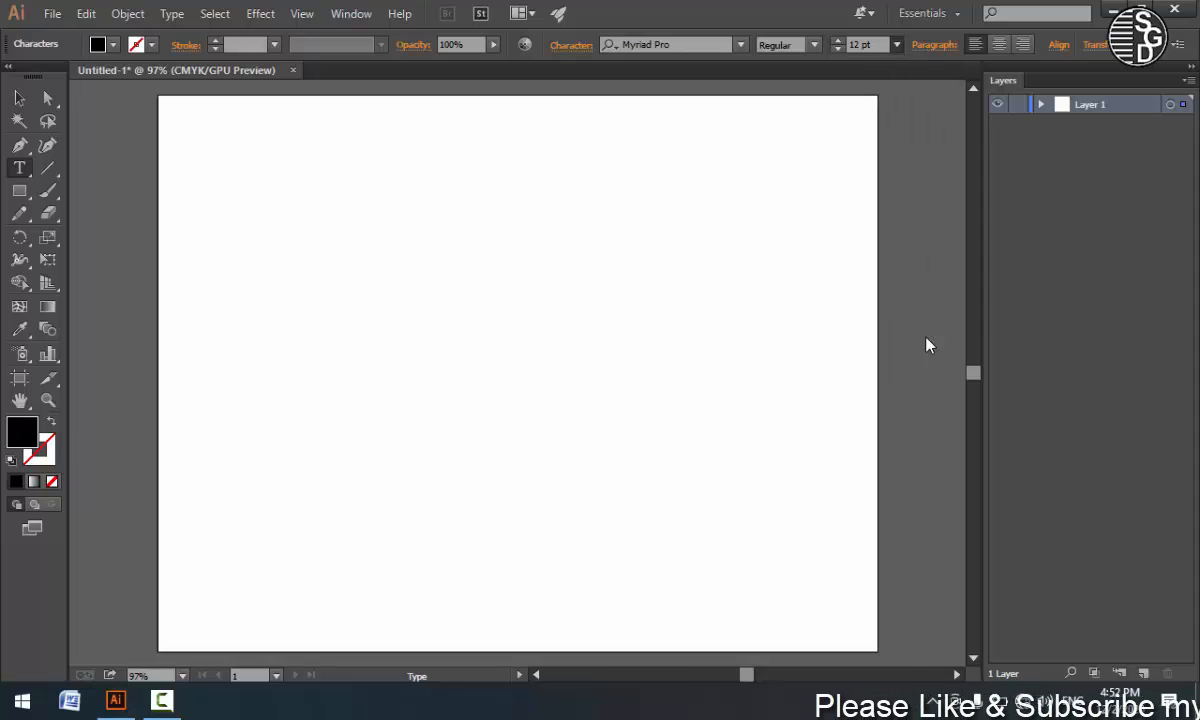
pyautogui.click(706, 44)
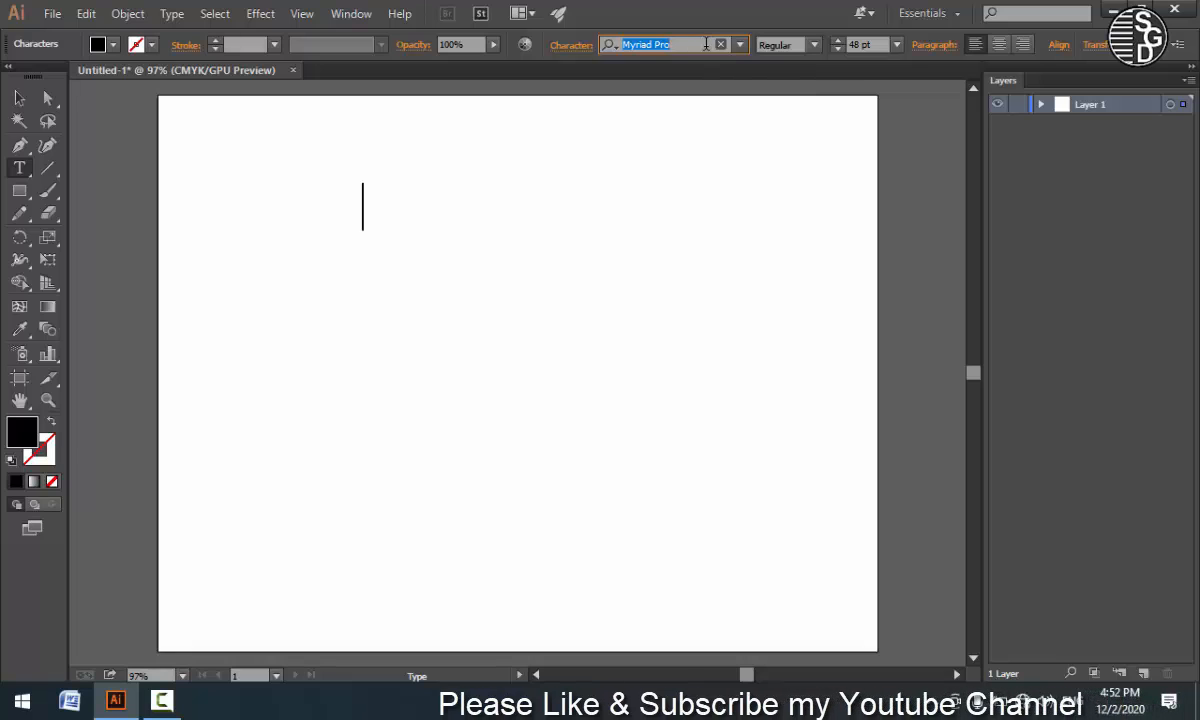
pyautogui.write('amer')
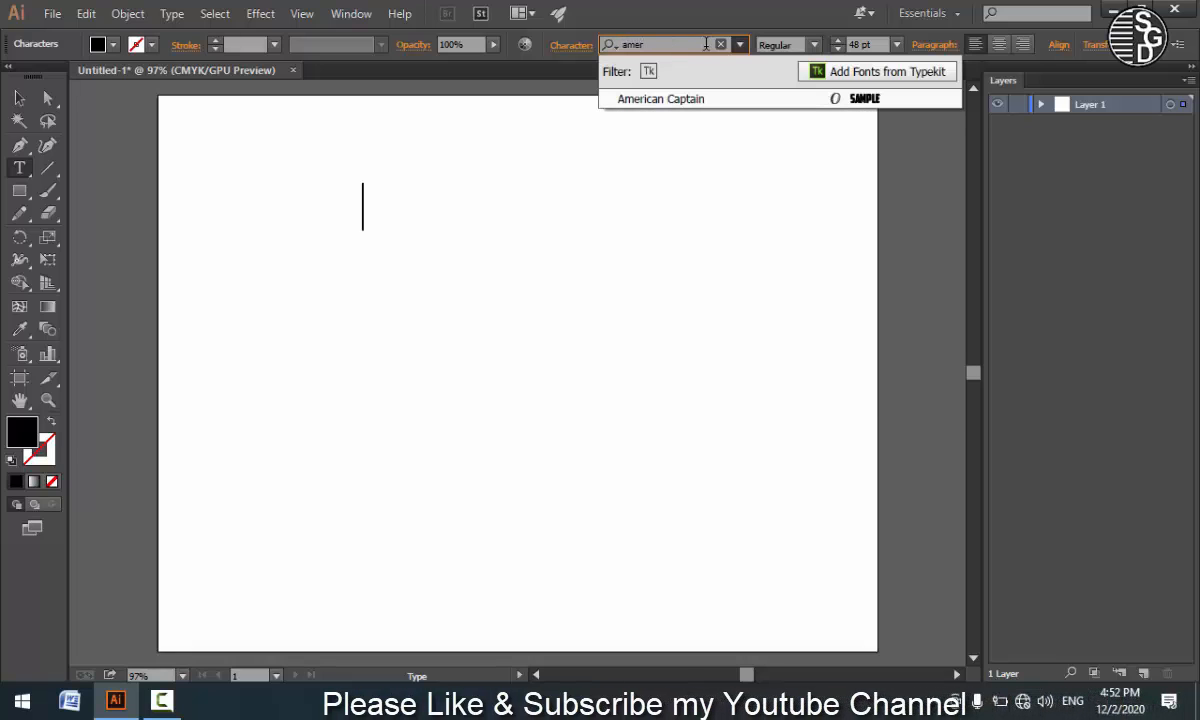
pyautogui.click(683, 100)
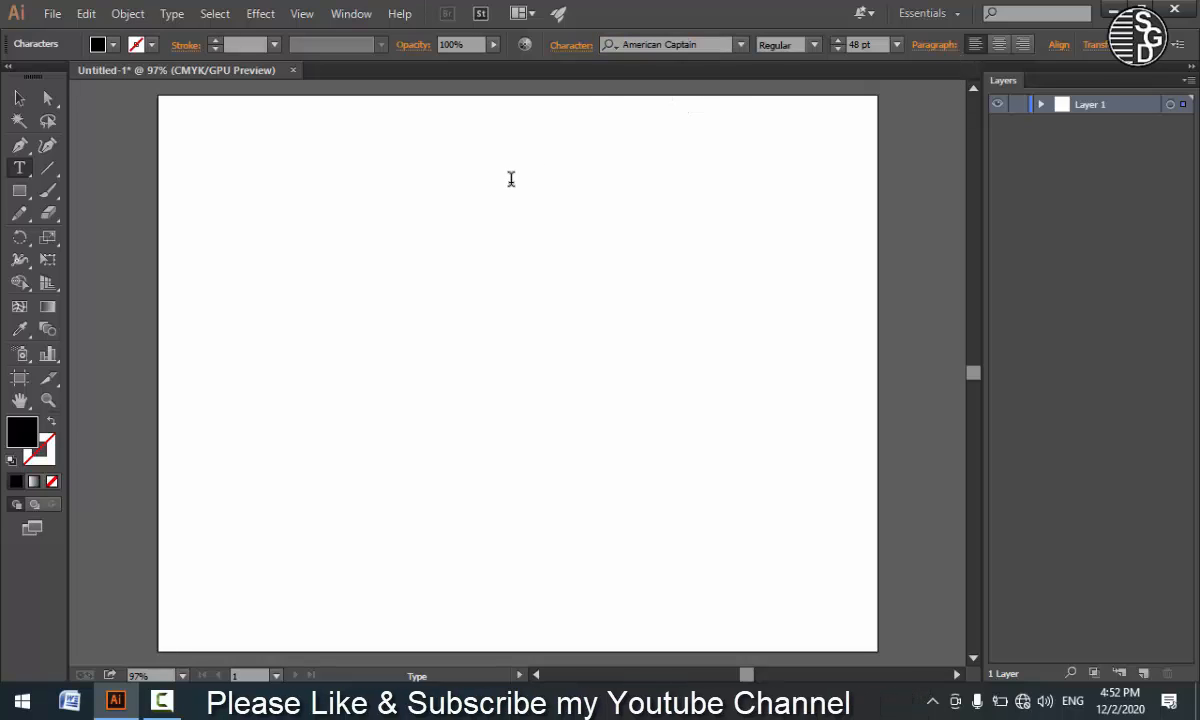
pyautogui.write('SGD')
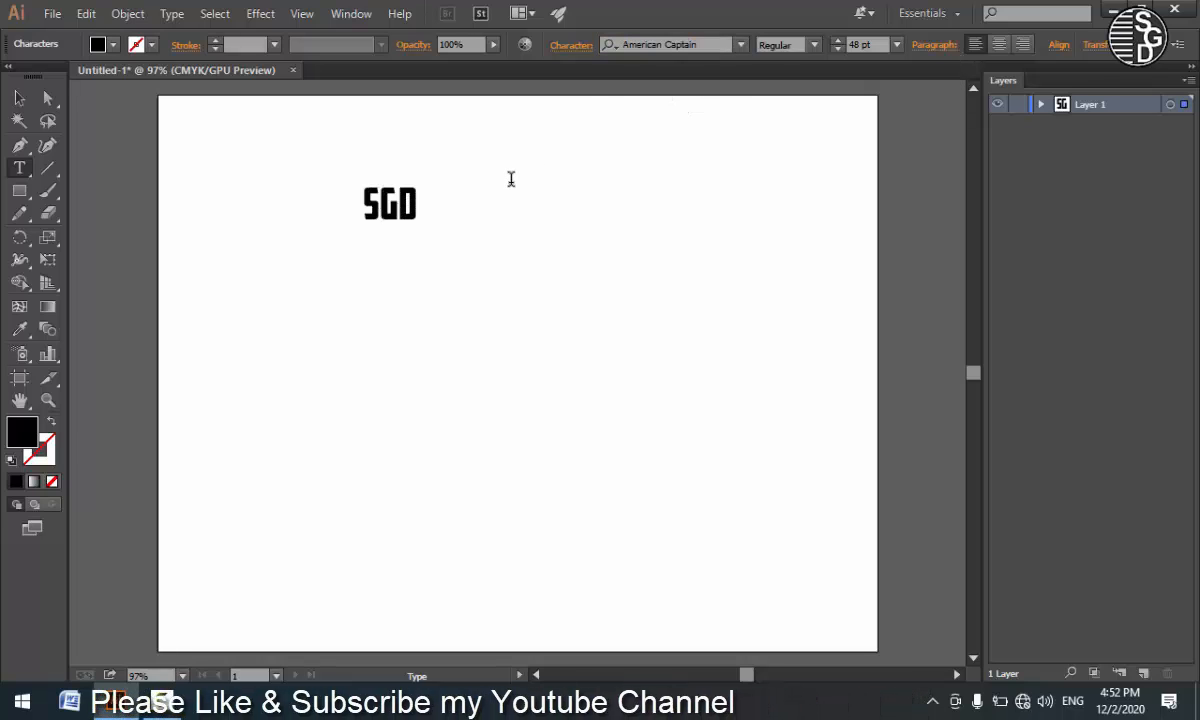
# - Enlarge the SGD text to about 135.9 pt, stretch it slightly wider and reposition it around the artboard's centre
pyautogui.click(19, 98)
pyautogui.click(403, 226)
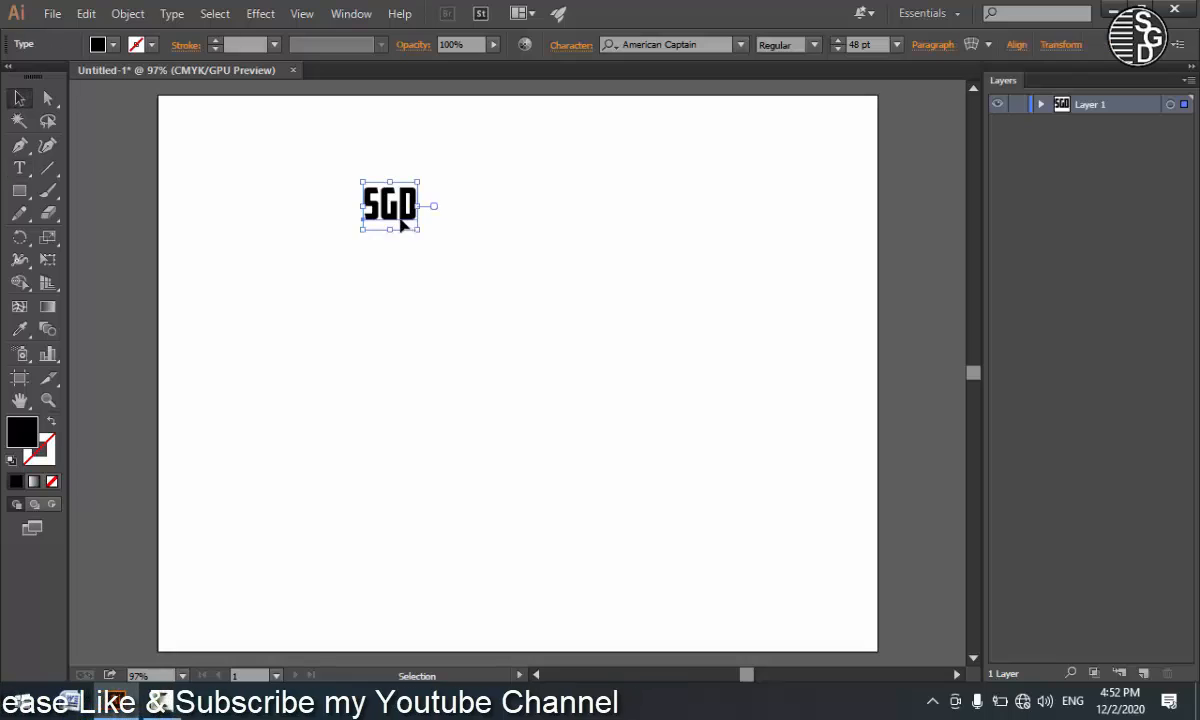
pyautogui.moveTo(401, 225); pyautogui.dragTo(688, 270)
pyautogui.moveTo(588, 329); pyautogui.dragTo(662, 330)
pyautogui.moveTo(512, 332); pyautogui.dragTo(506, 288)
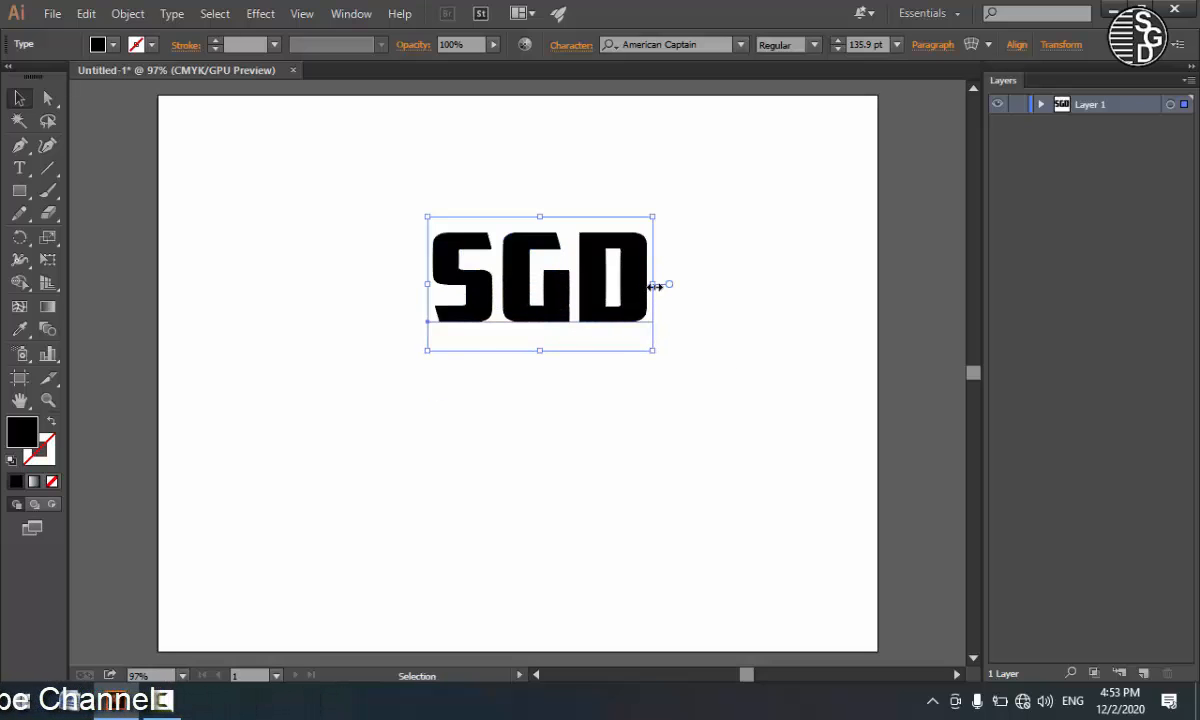
pyautogui.moveTo(655, 286); pyautogui.dragTo(666, 286)
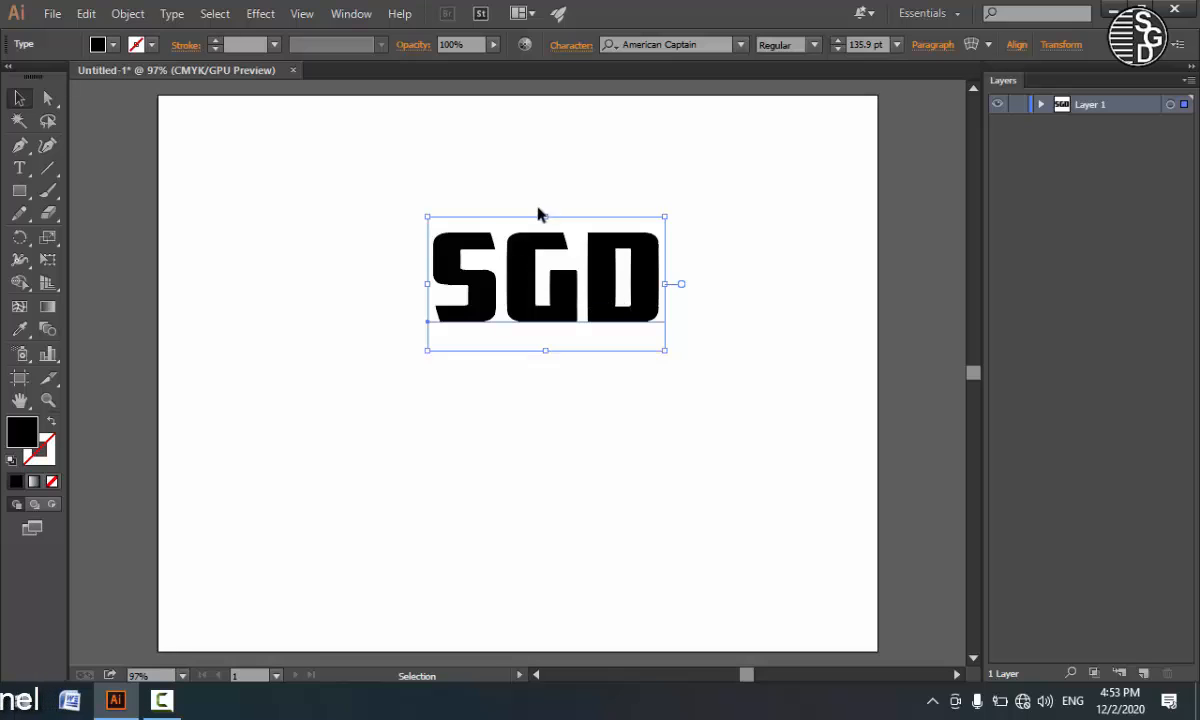
pyautogui.moveTo(519, 253); pyautogui.dragTo(517, 330)
pyautogui.click(450, 252)
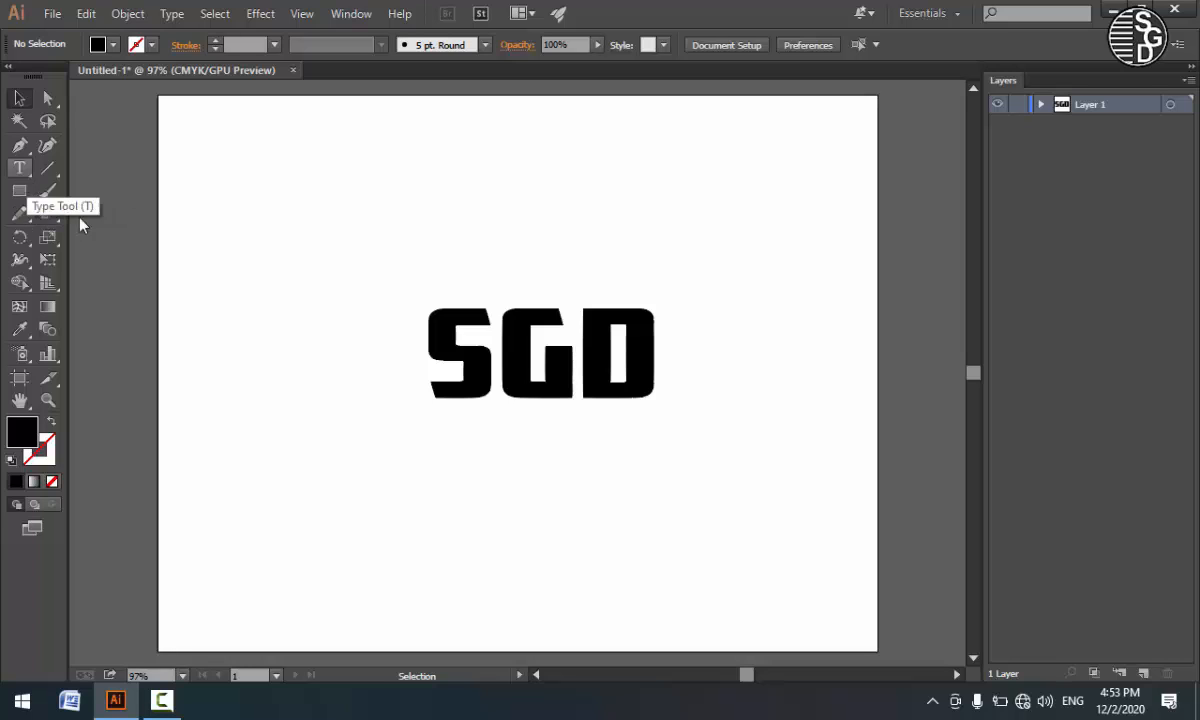
# - Duplicate the SGD text below the original and set the copy's font size to 24 pt
pyautogui.moveTo(490, 378); pyautogui.dragTo(460, 450)
pyautogui.click(897, 45)
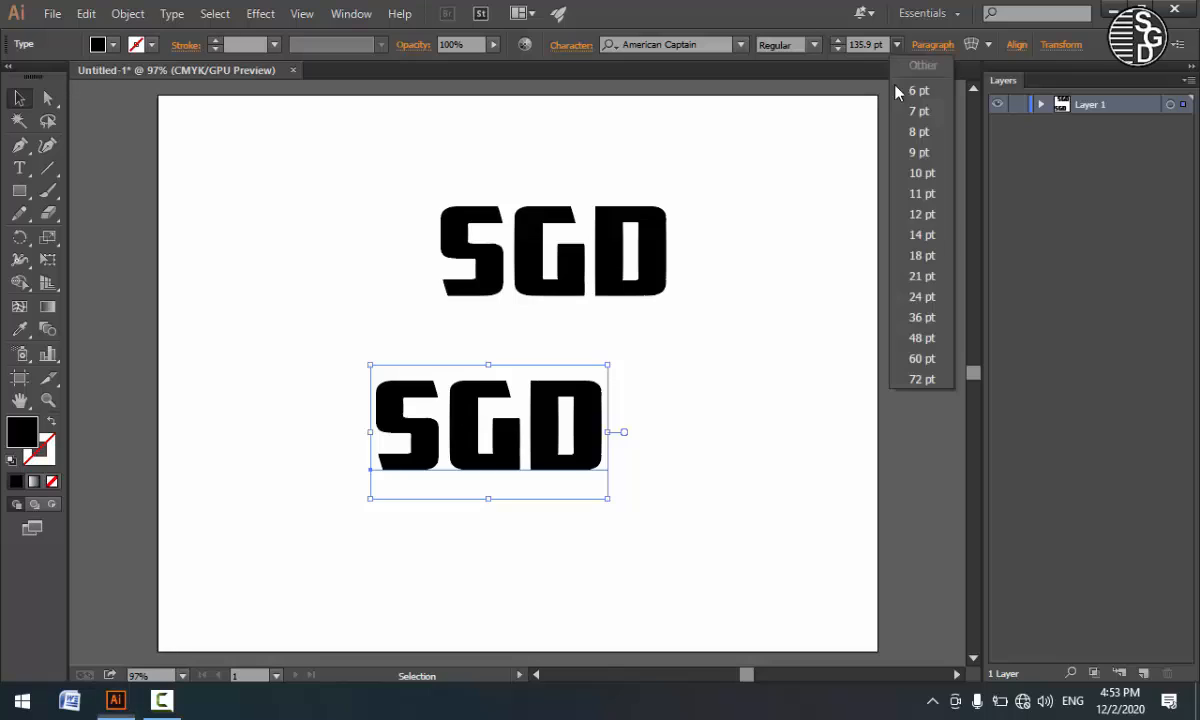
pyautogui.click(920, 234)
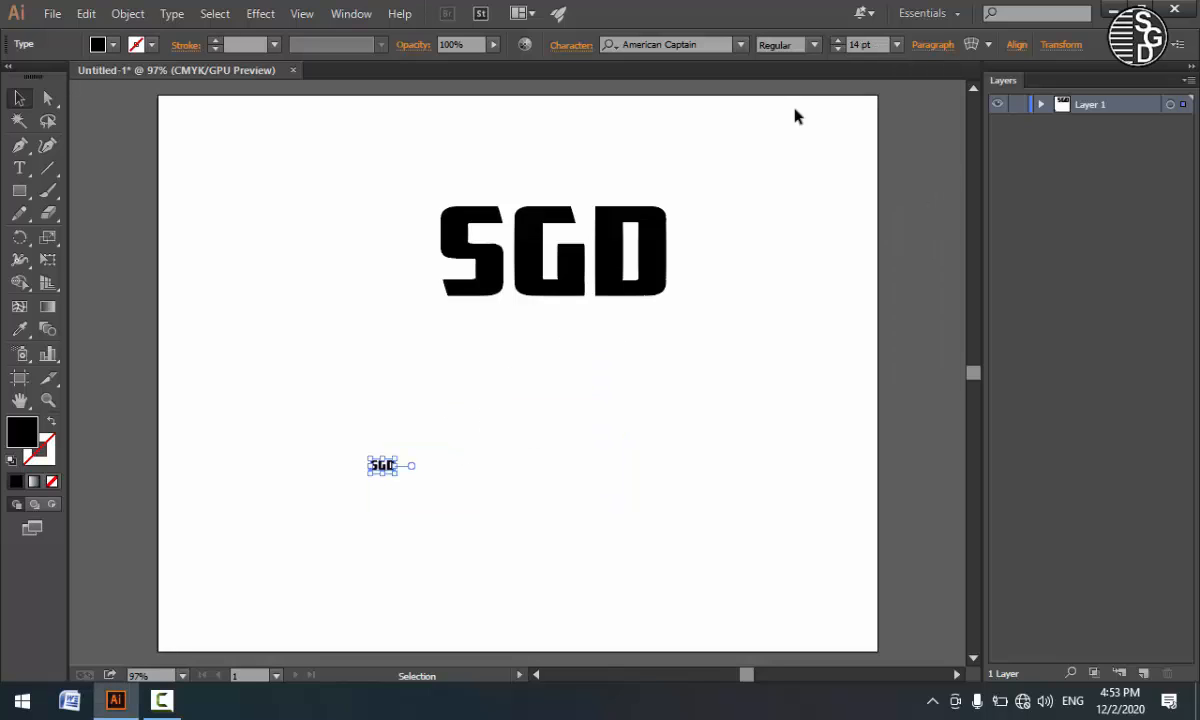
pyautogui.click(897, 45)
pyautogui.click(913, 296)
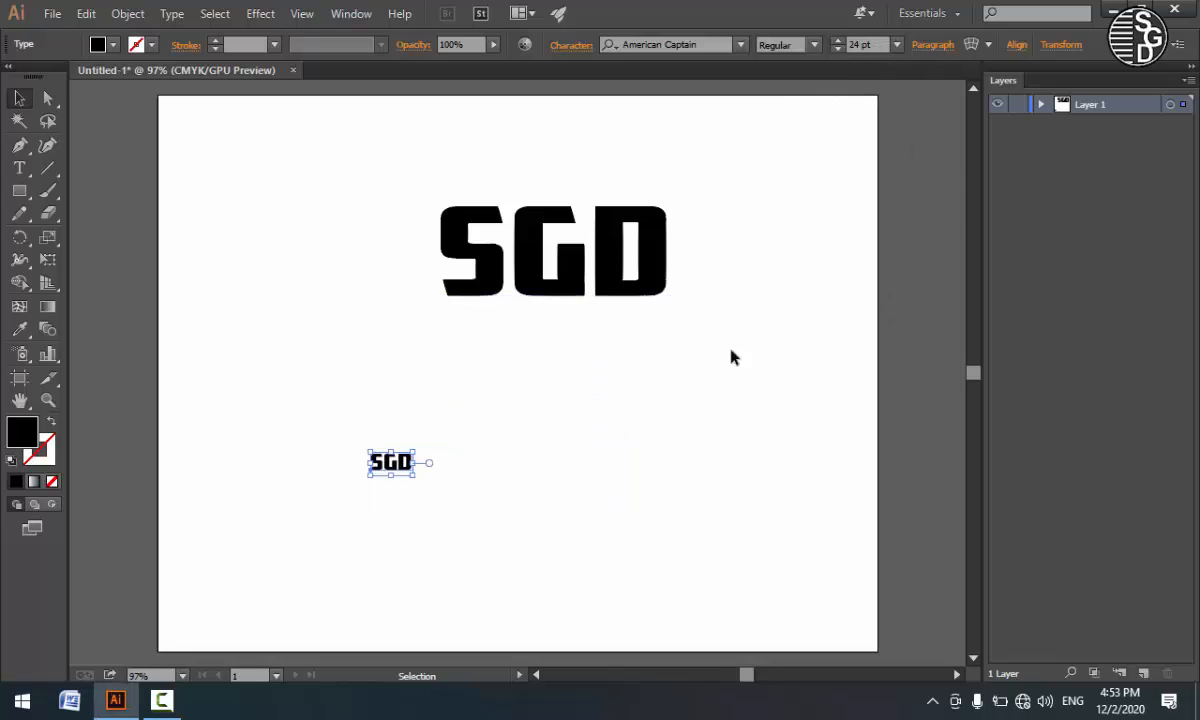
# - Replace the small SGD copy's text with "SHAKEL GRAPHIC DESIGNER"
pyautogui.scroll(3, 390, 470)
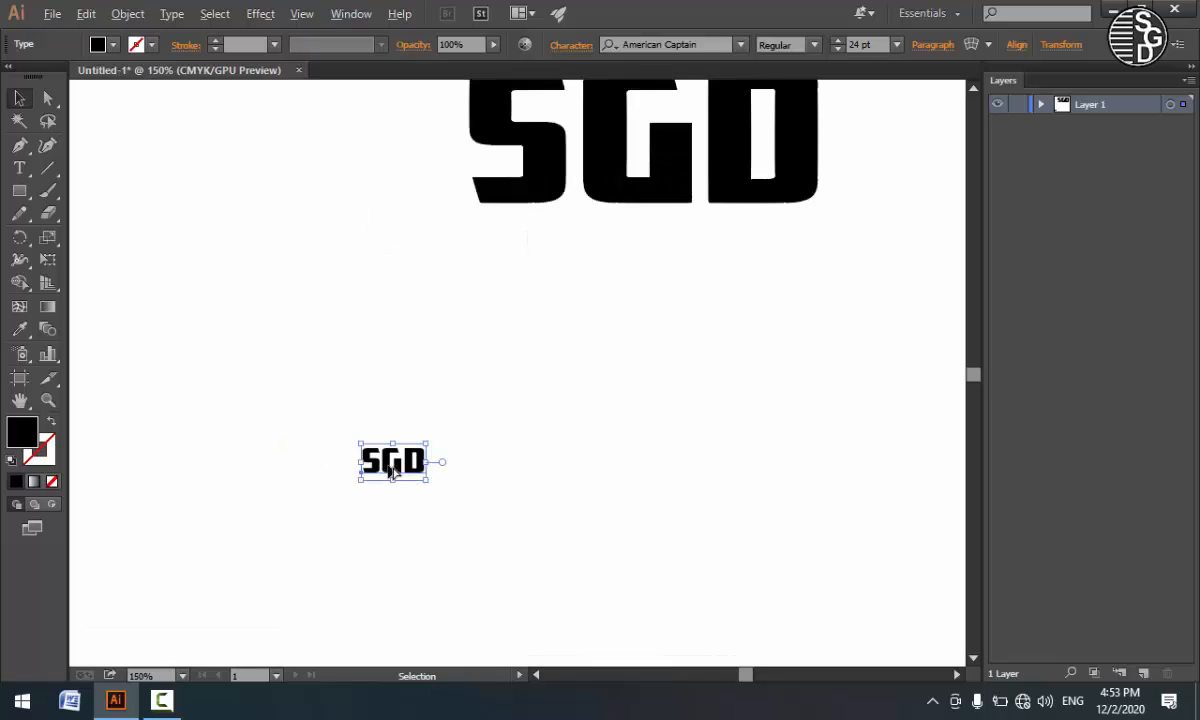
pyautogui.doubleClick(427, 475)
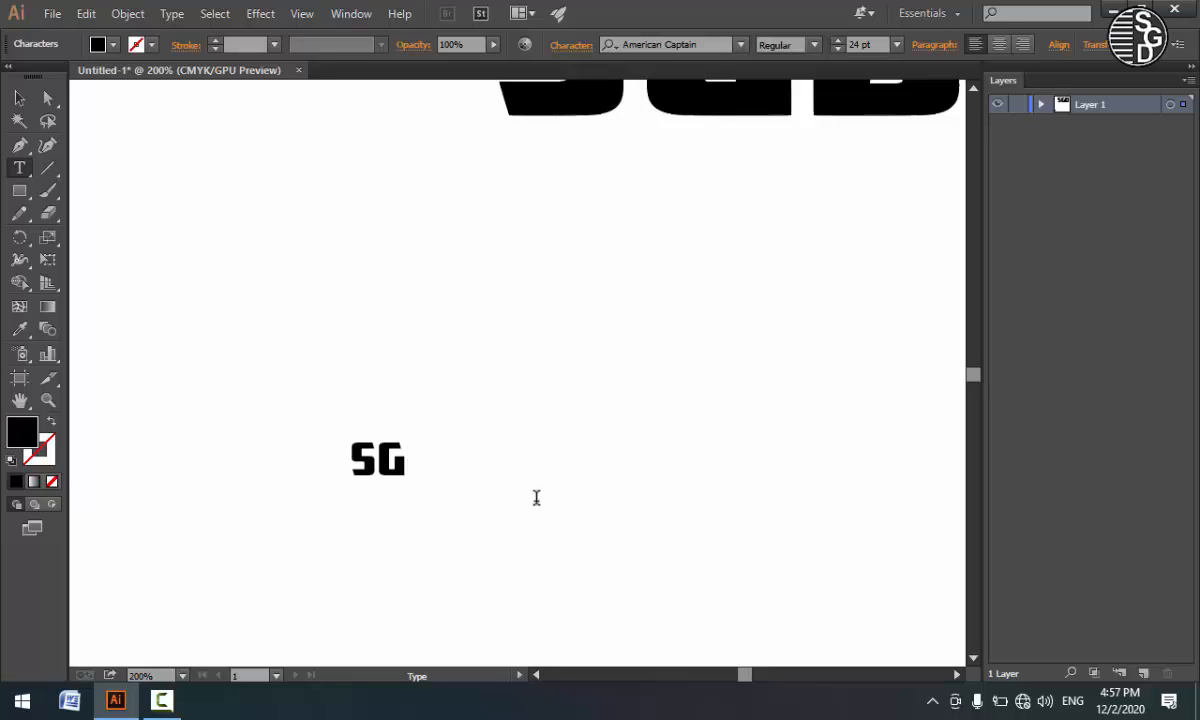
pyautogui.write('KEL')
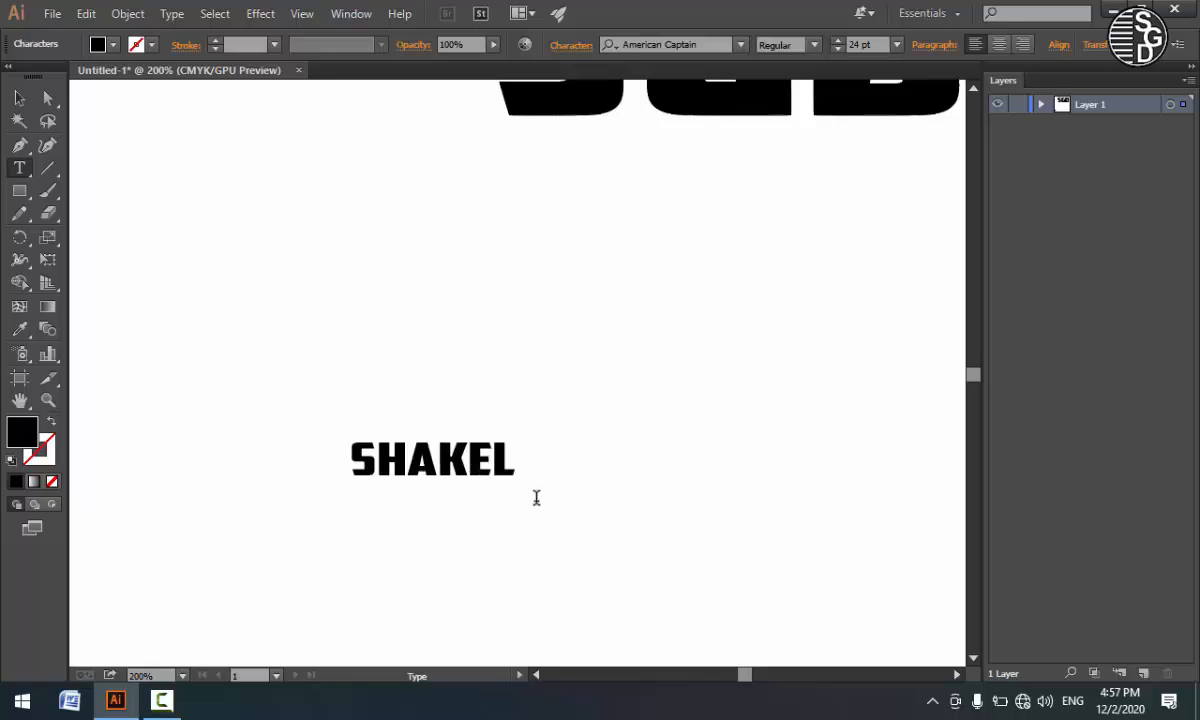
pyautogui.write(' GRAPHIC DES')
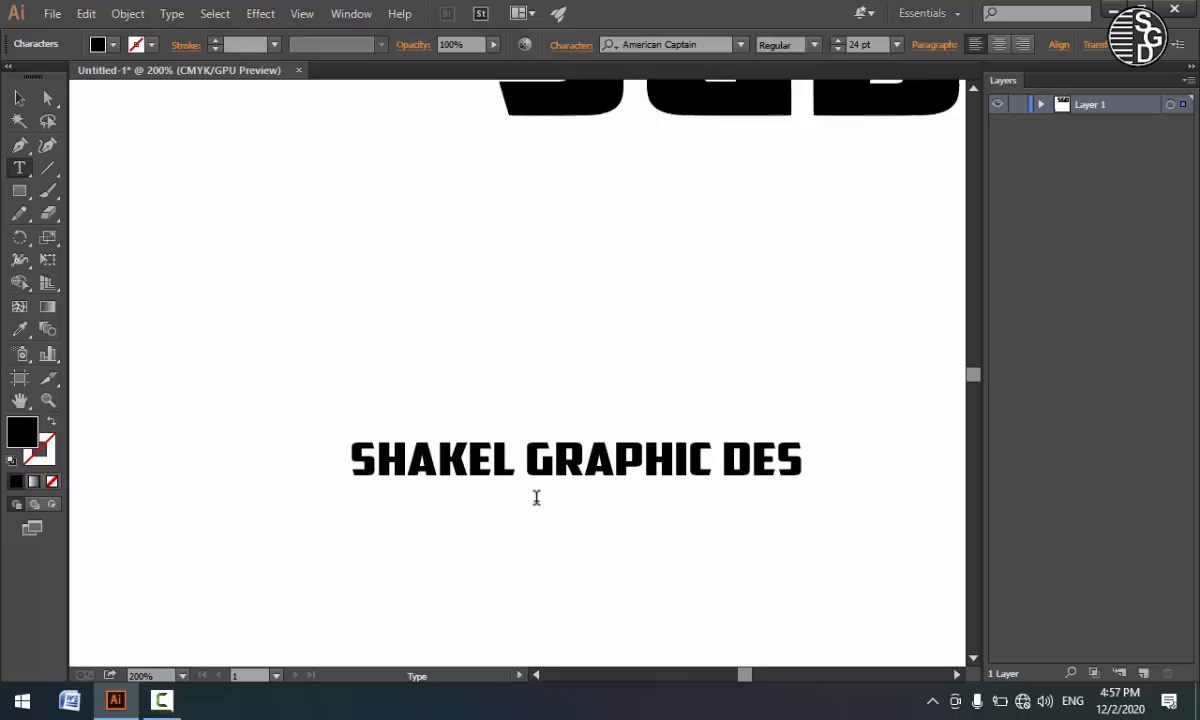
pyautogui.write('IGNER')
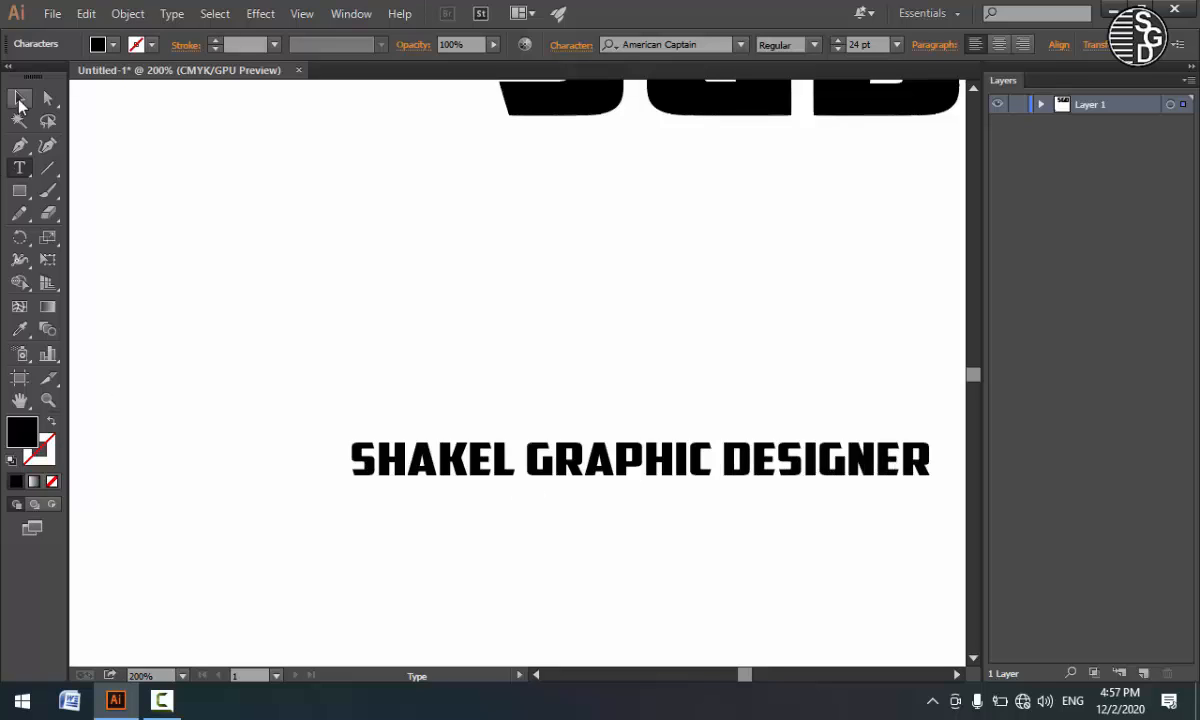
# - Place the tagline directly under the large SGD letters and narrow it to match their width
pyautogui.click(19, 99)
pyautogui.moveTo(668, 297); pyautogui.dragTo(565, 372)
pyautogui.moveTo(427, 580); pyautogui.dragTo(500, 268)
pyautogui.moveTo(281, 269); pyautogui.dragTo(353, 263)
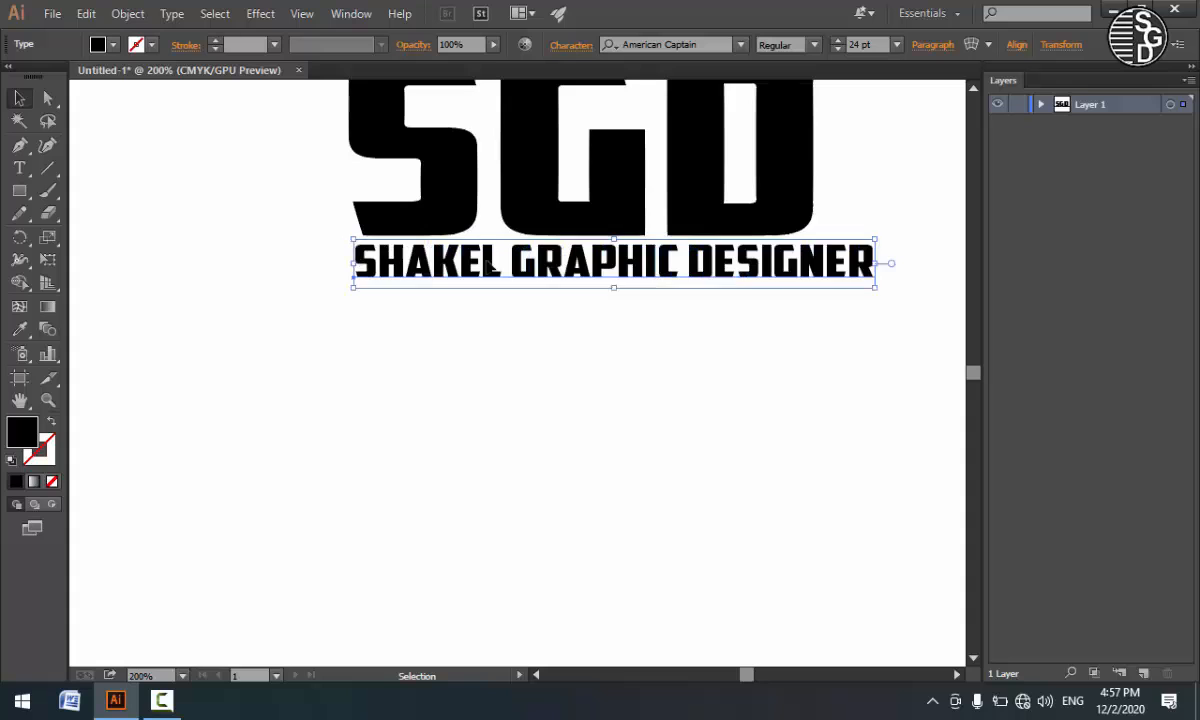
pyautogui.moveTo(877, 264); pyautogui.dragTo(806, 264)
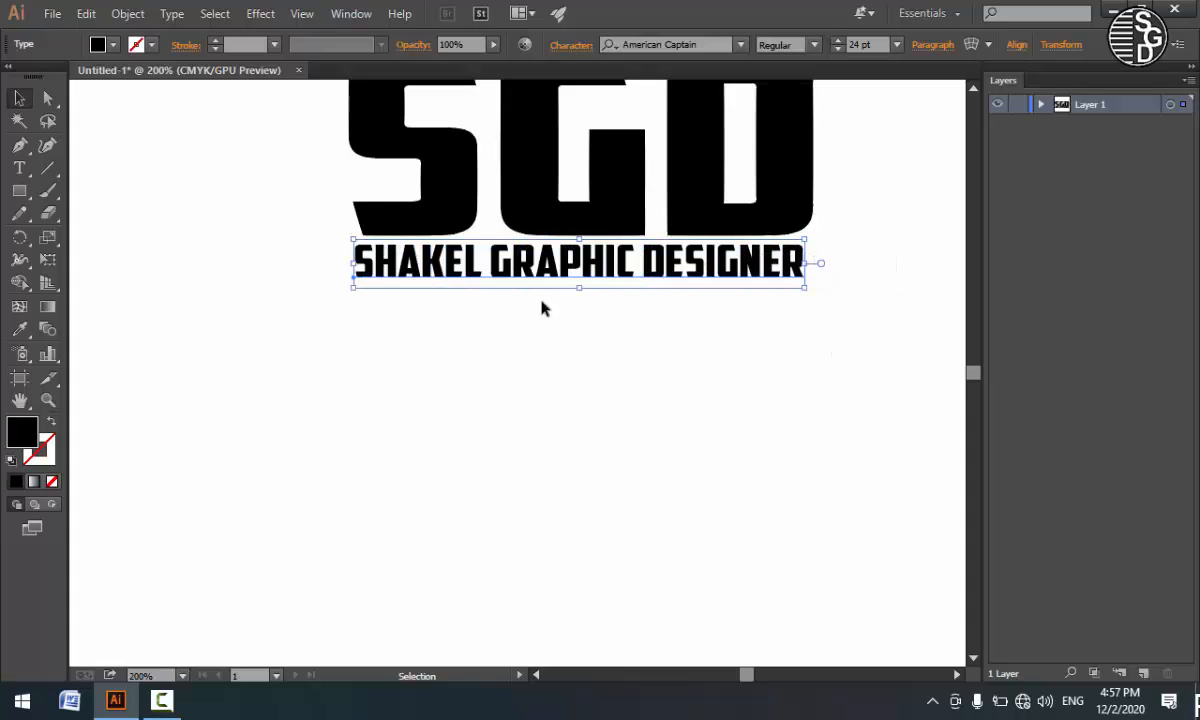
pyautogui.press('Down')
pyautogui.press('Down')
pyautogui.hotkey('ctrl', '-')
pyautogui.hotkey('ctrl', '-')
pyautogui.hotkey('ctrl', '-')
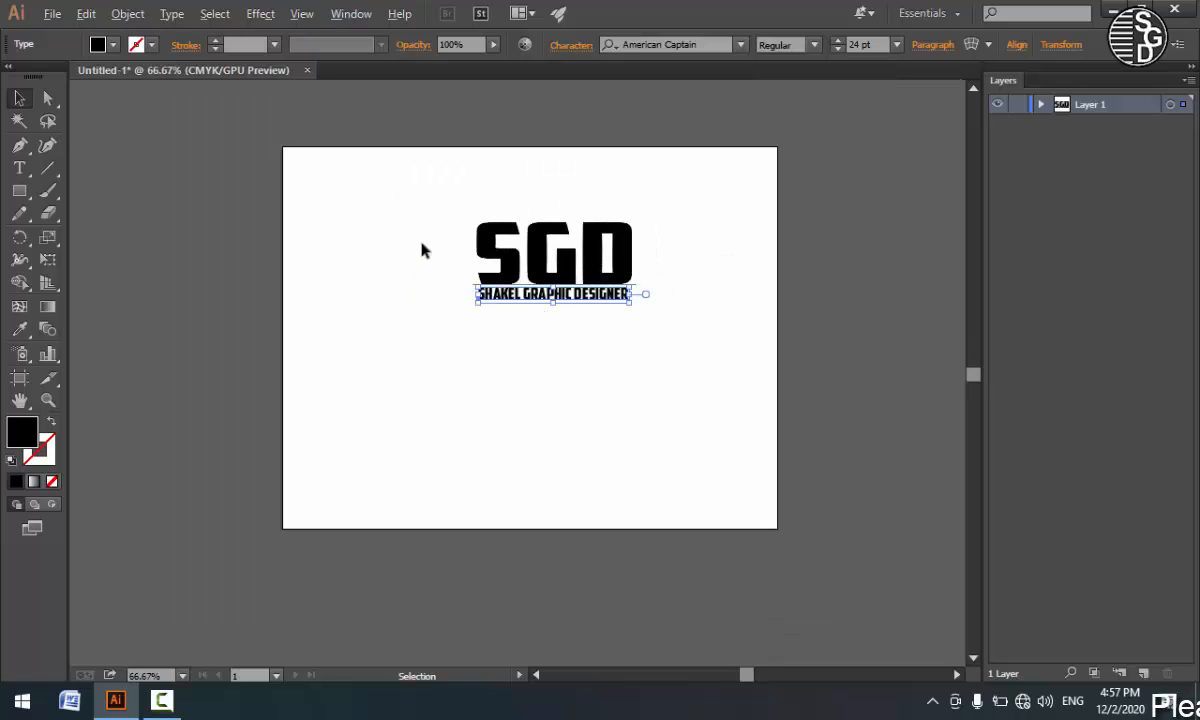
pyautogui.click(377, 400)
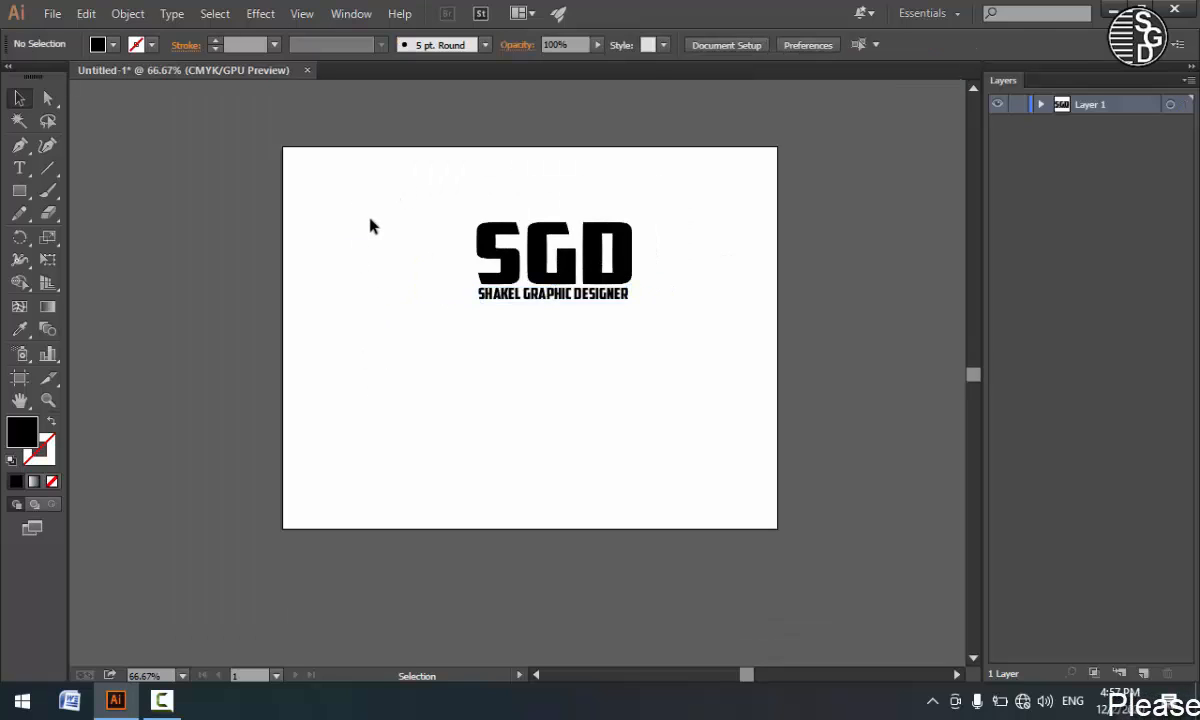
# - Move the tagline slightly down to widen the gap beneath the SGD letters
pyautogui.moveTo(408, 197); pyautogui.dragTo(720, 346)
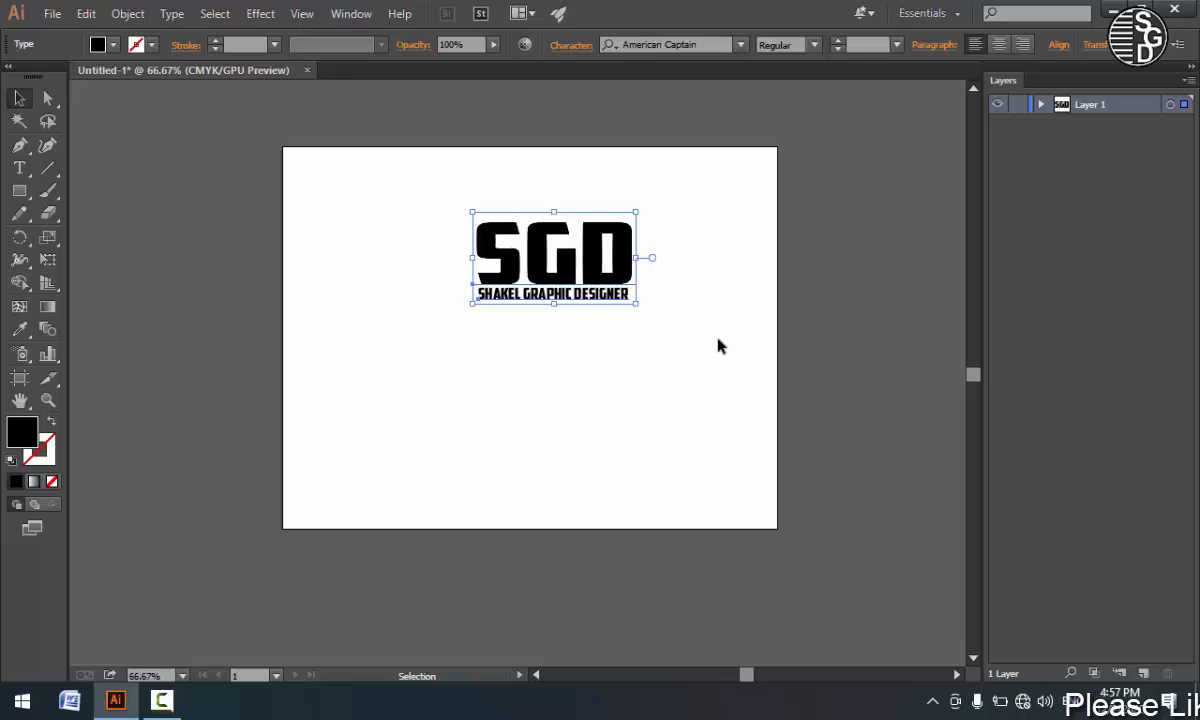
pyautogui.hotkey('ctrl', '+')
pyautogui.hotkey('ctrl', '+')
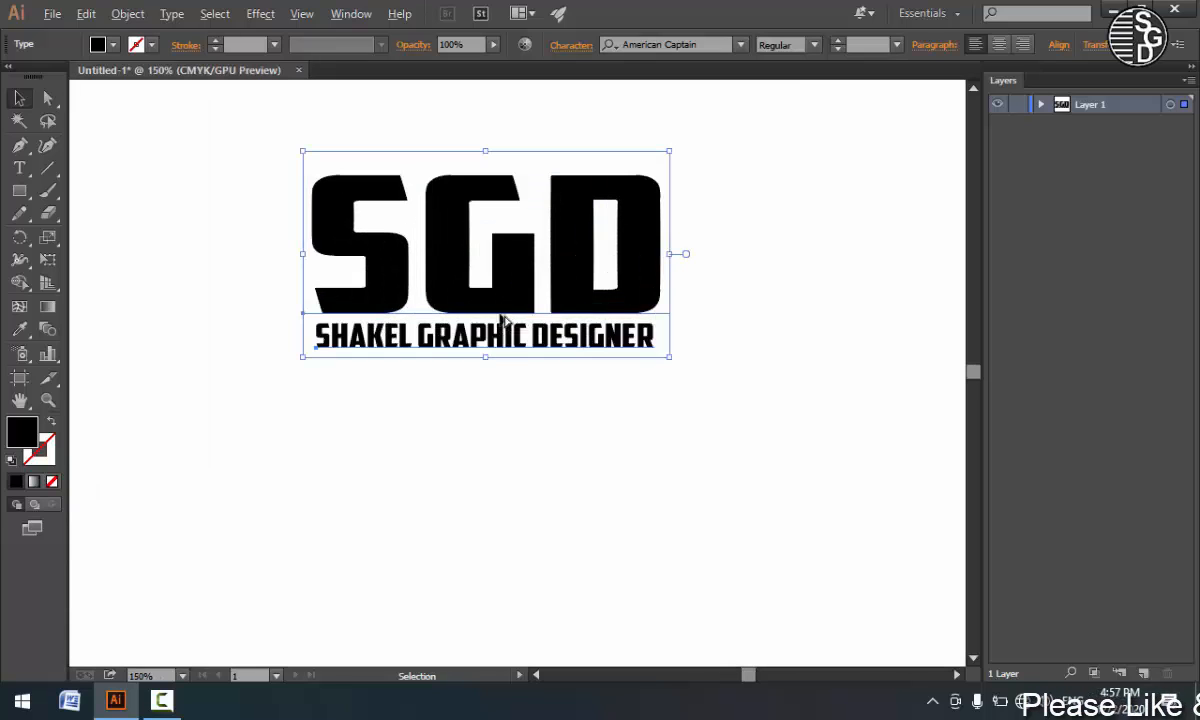
pyautogui.click(505, 424)
pyautogui.click(477, 343)
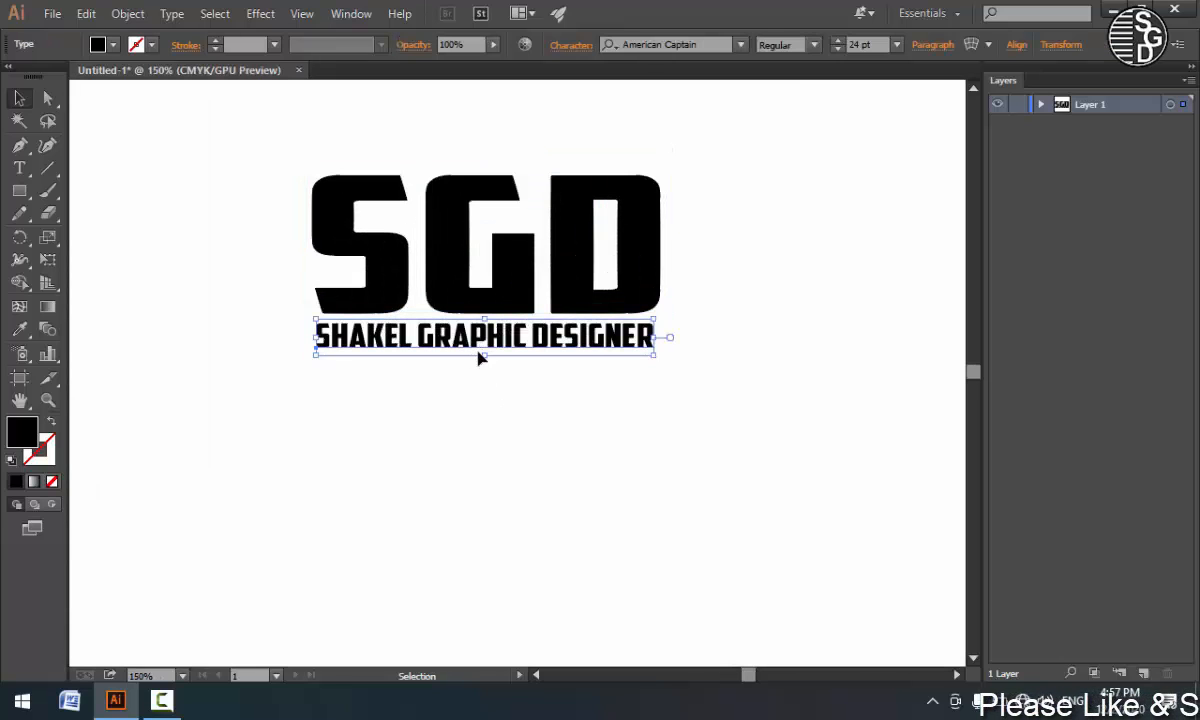
pyautogui.moveTo(478, 357); pyautogui.dragTo(476, 367)
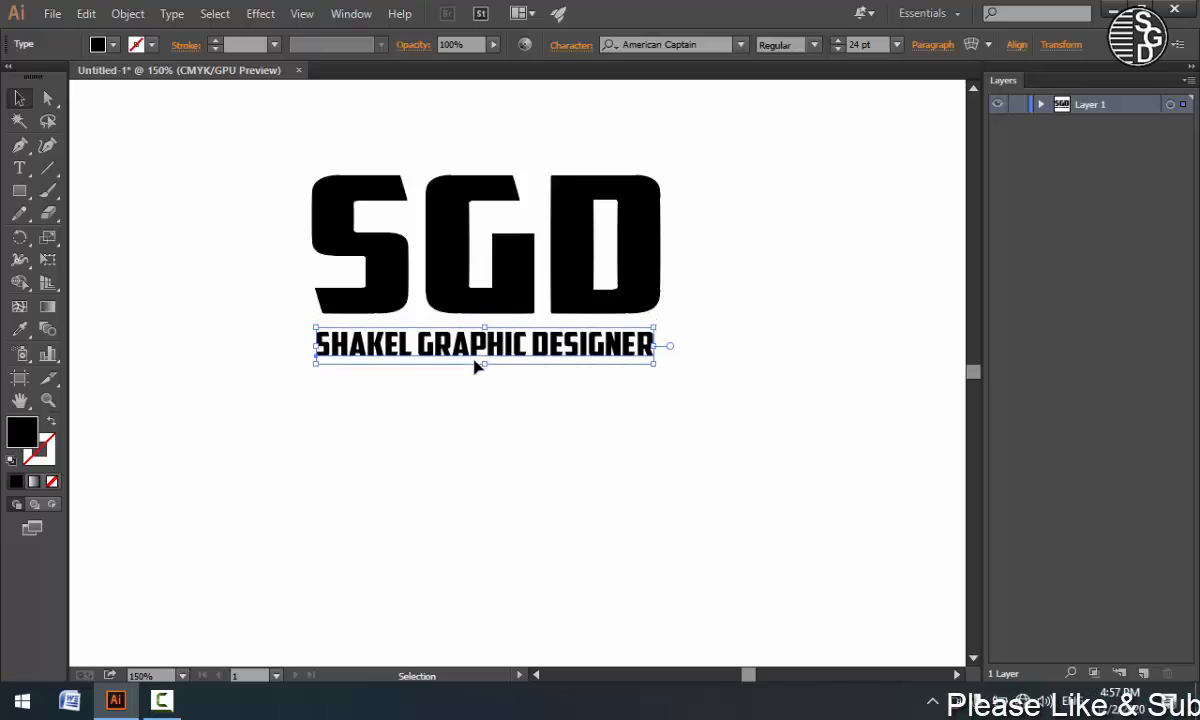
pyautogui.click(463, 422)
pyautogui.hotkey('ctrl', '-')
pyautogui.hotkey('ctrl', '-')
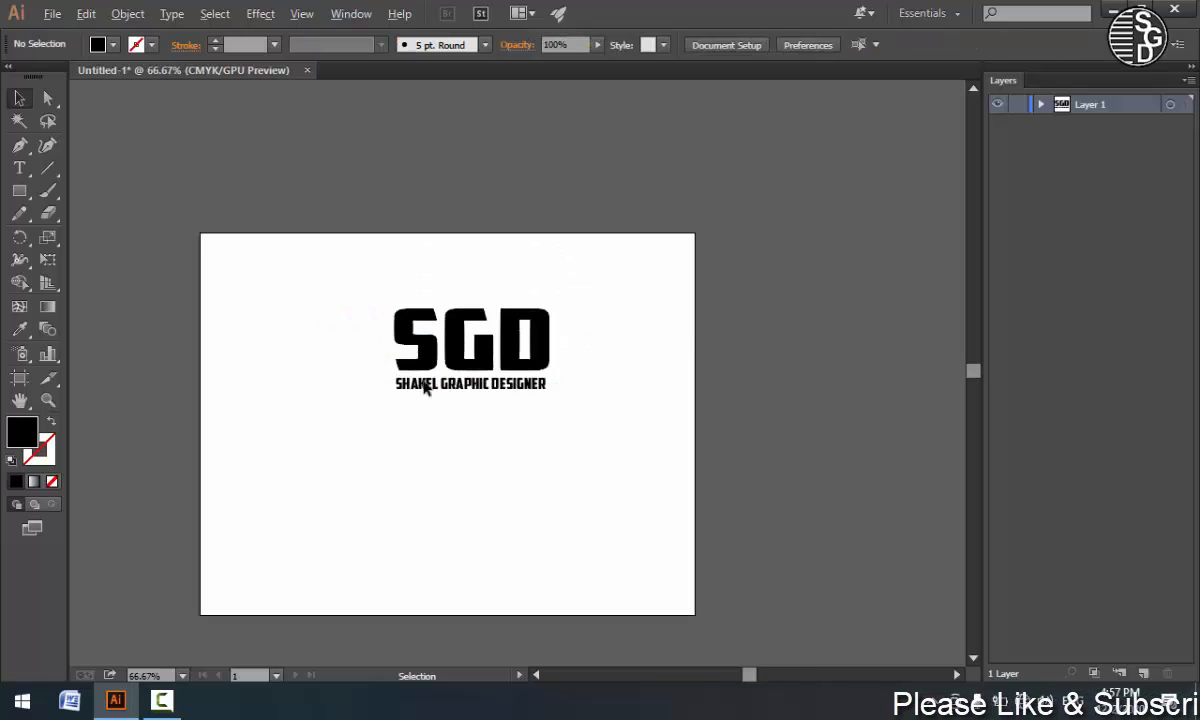
# - Move the logo to the artboard's upper right and place copies of the SGD letters and tagline at the upper left
pyautogui.moveTo(335, 276); pyautogui.dragTo(303, 329)
pyautogui.click(474, 417)
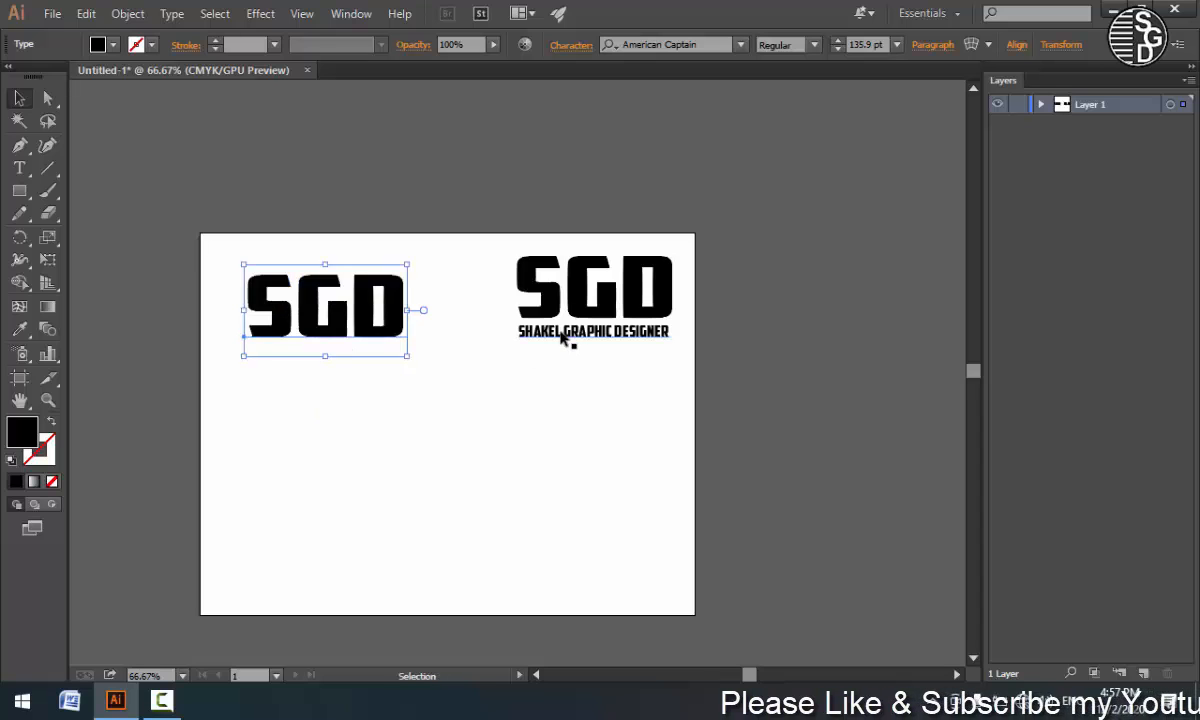
pyautogui.moveTo(563, 338); pyautogui.dragTo(295, 360)
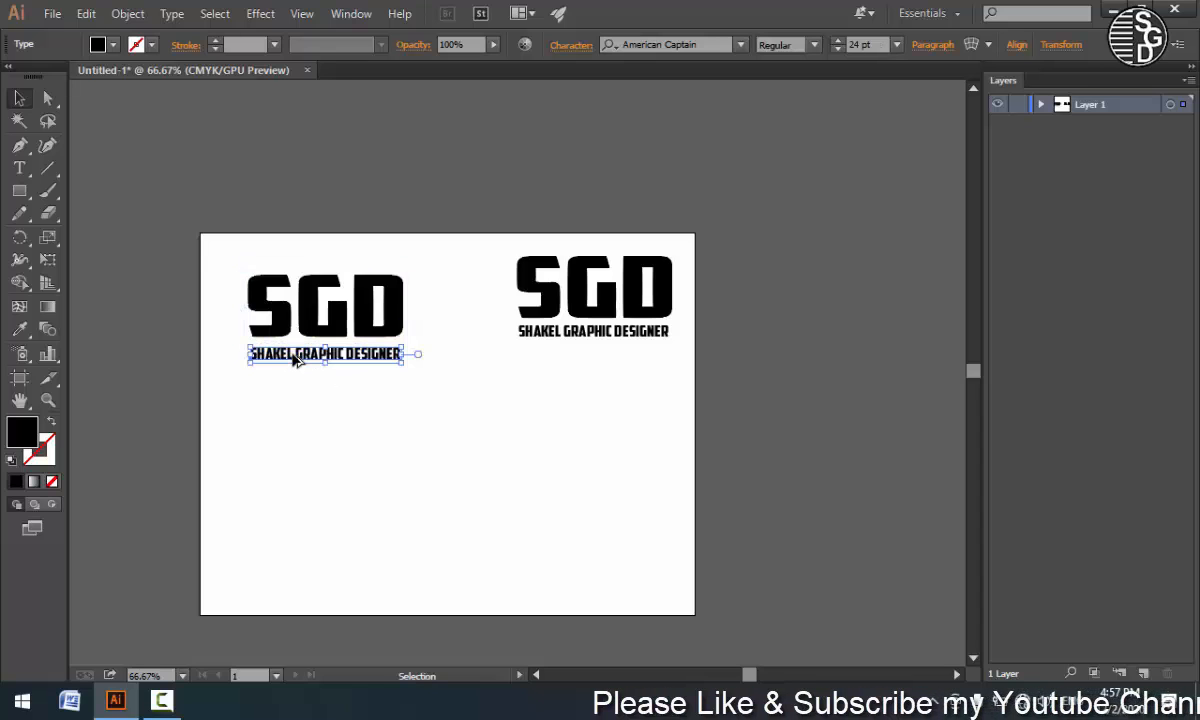
pyautogui.press('z')
pyautogui.moveTo(388, 337); pyautogui.dragTo(586, 408)
pyautogui.moveTo(443, 373); pyautogui.dragTo(488, 356)
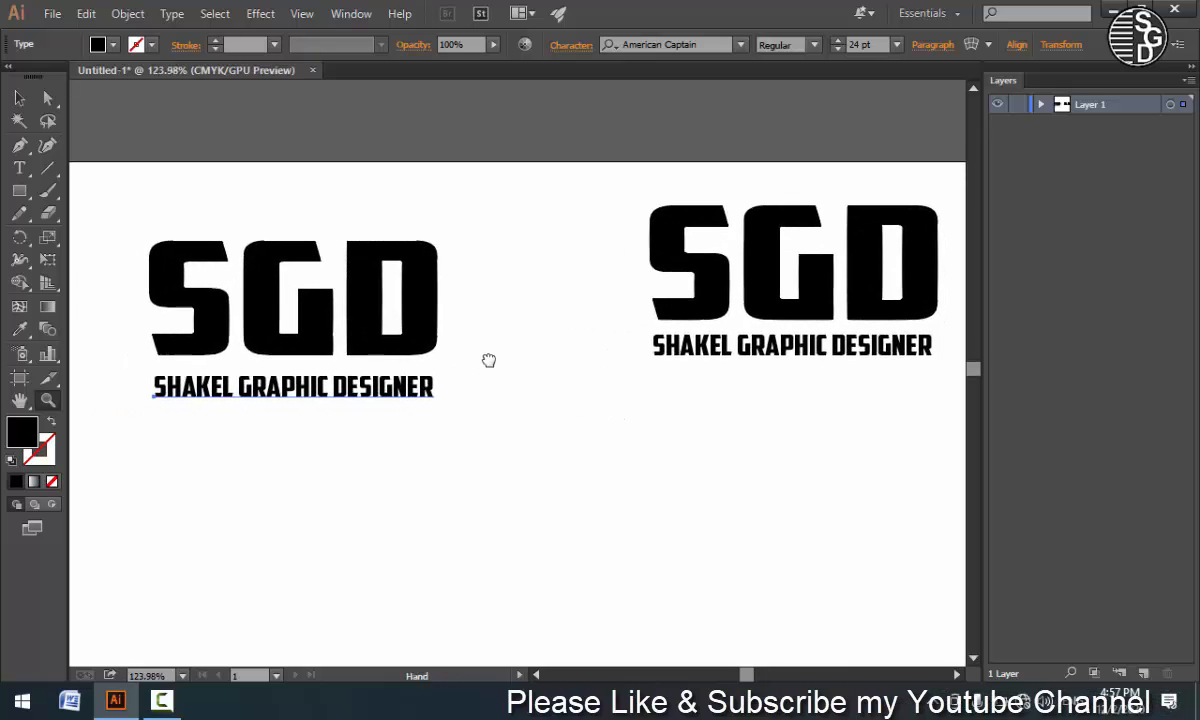
# - Move the left SGD logo slightly up and centre its letters and tagline horizontally on each other
pyautogui.click(19, 97)
pyautogui.moveTo(91, 174); pyautogui.dragTo(461, 429)
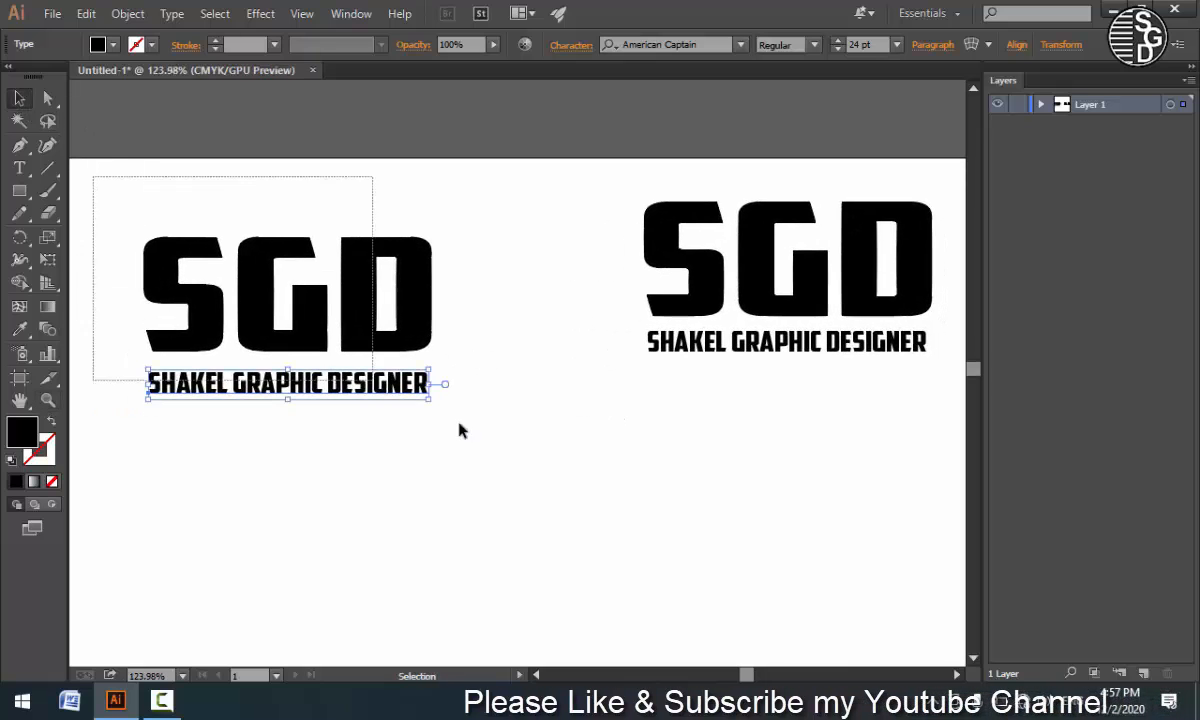
pyautogui.moveTo(327, 335); pyautogui.dragTo(333, 314)
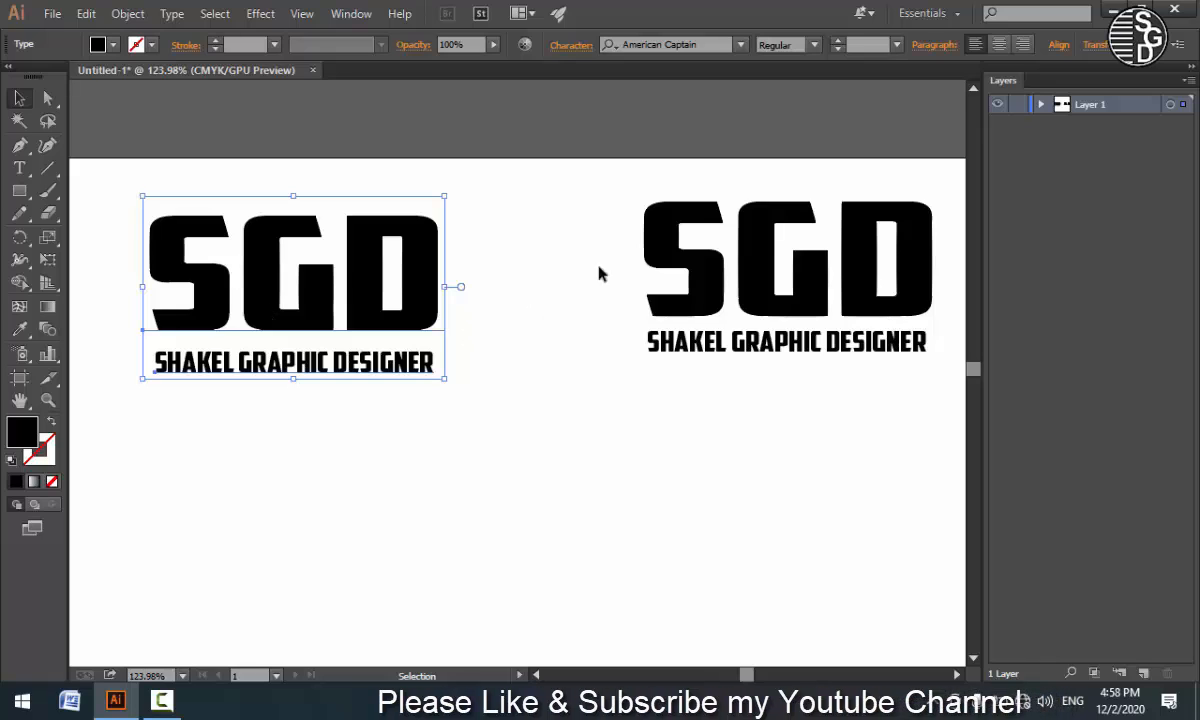
pyautogui.click(1058, 45)
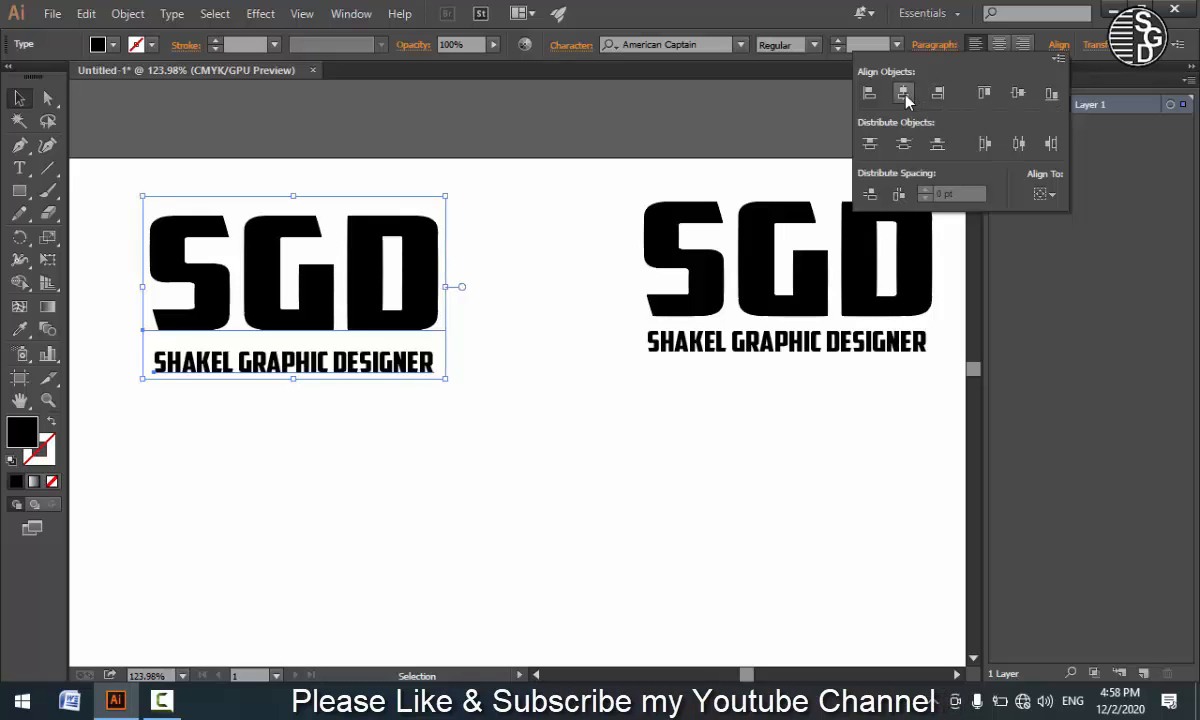
# - Try to align the left logo's letters and tagline on their vertical centres
pyautogui.click(1018, 94)
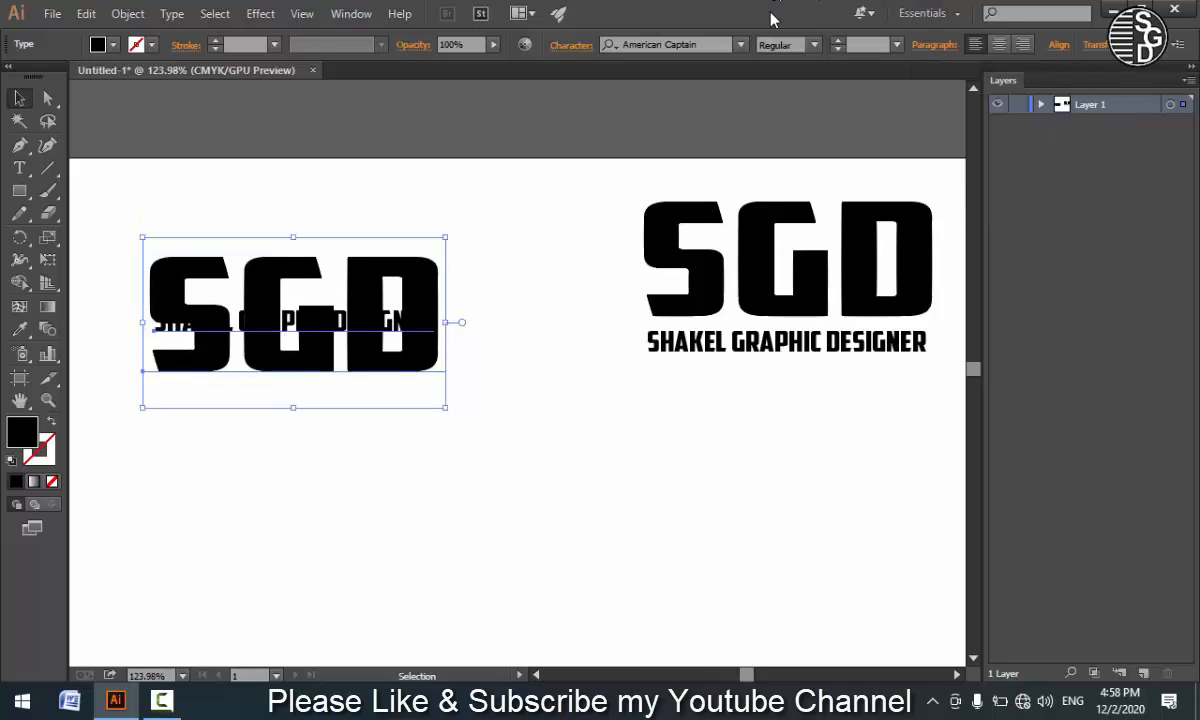
pyautogui.hotkey('ctrl', 'z')
pyautogui.click(207, 403)
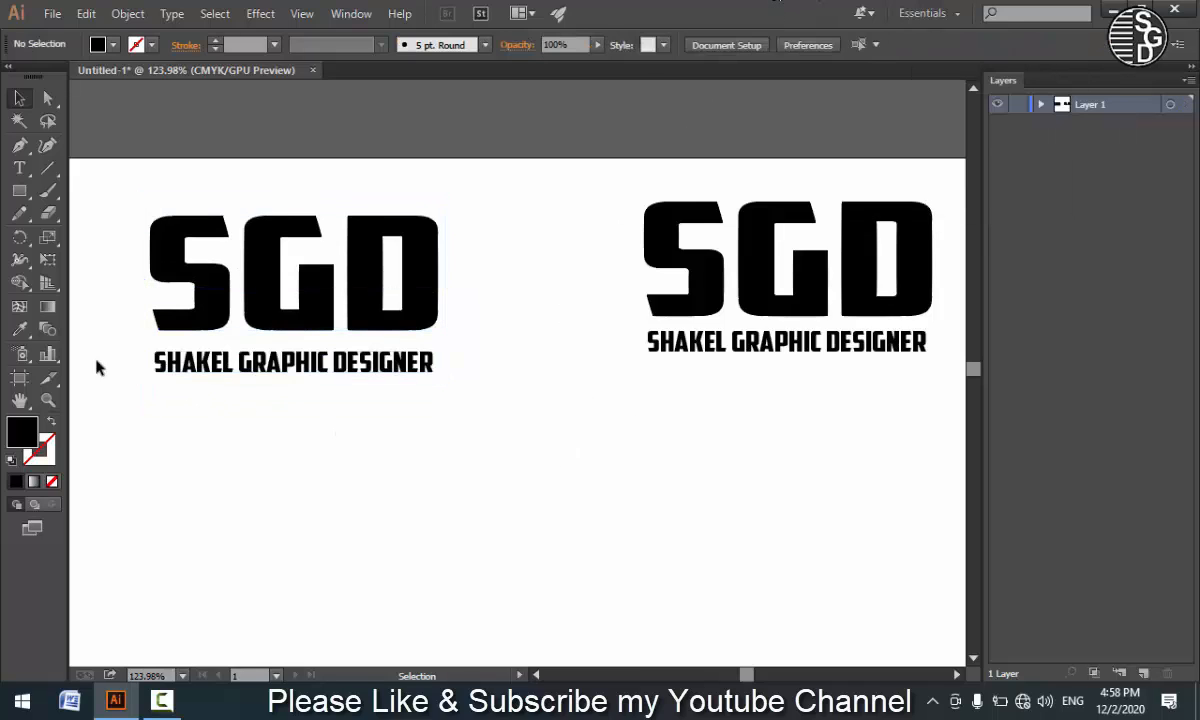
# - Centre the right logo's SGD letters and tagline horizontally on each other
pyautogui.click(652, 250)
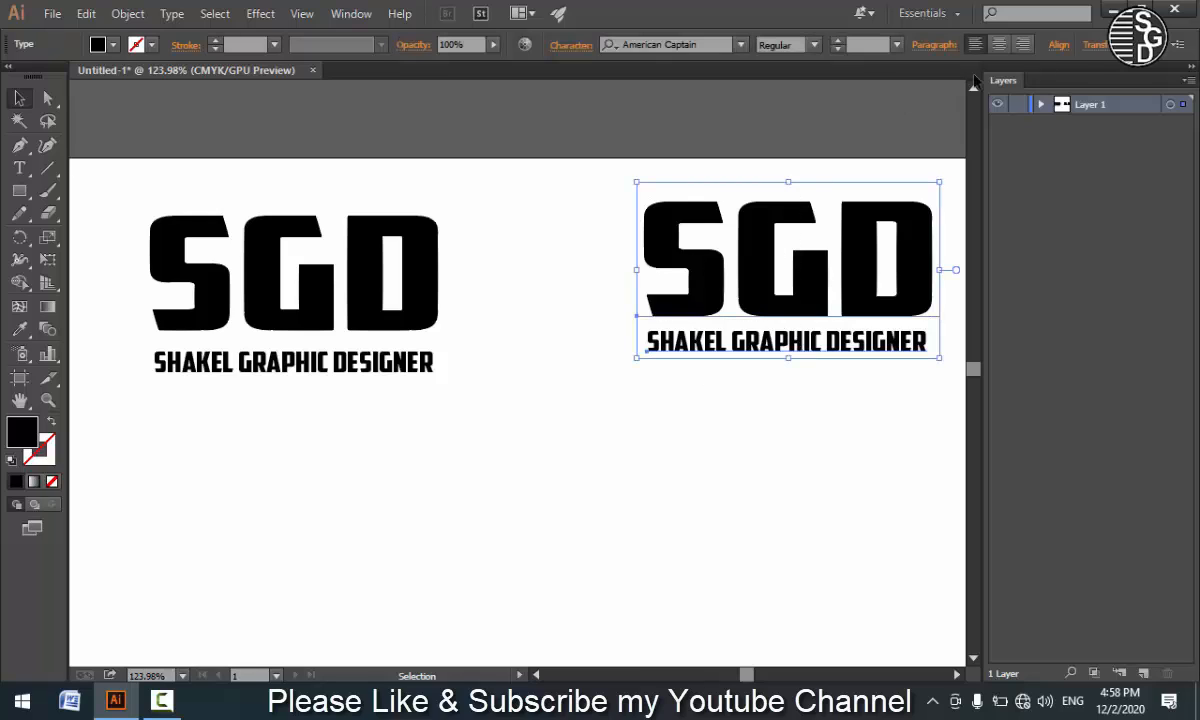
pyautogui.click(1062, 46)
pyautogui.click(903, 98)
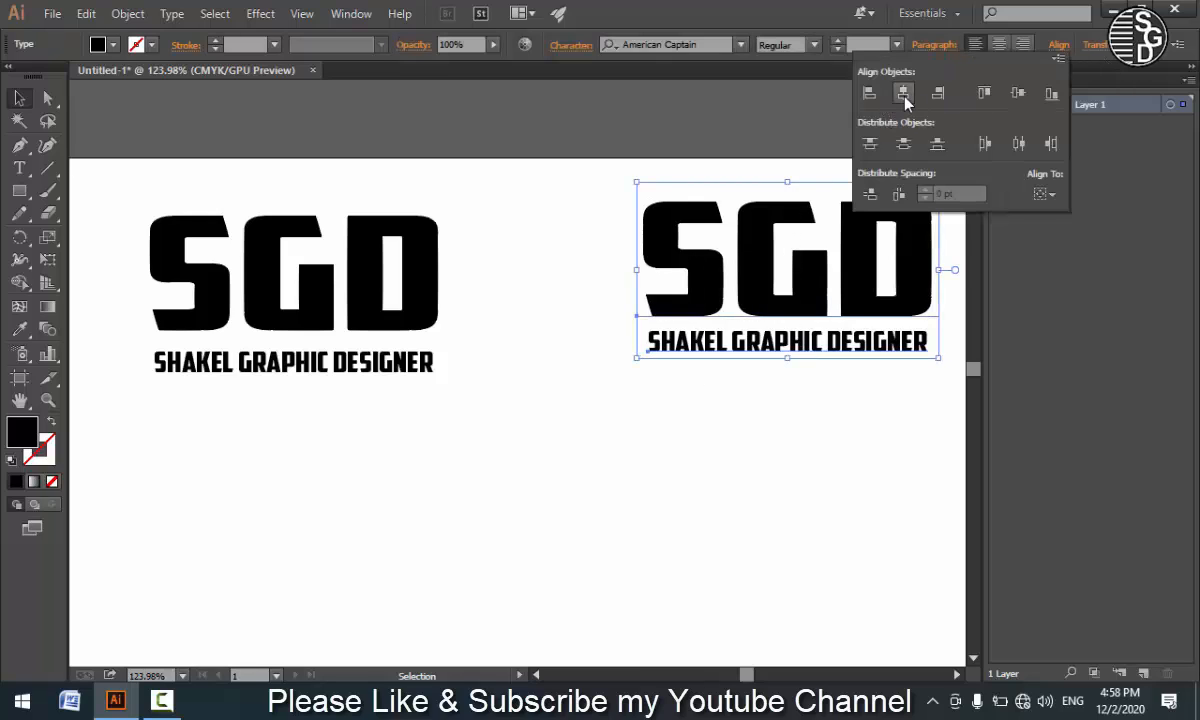
pyautogui.click(317, 460)
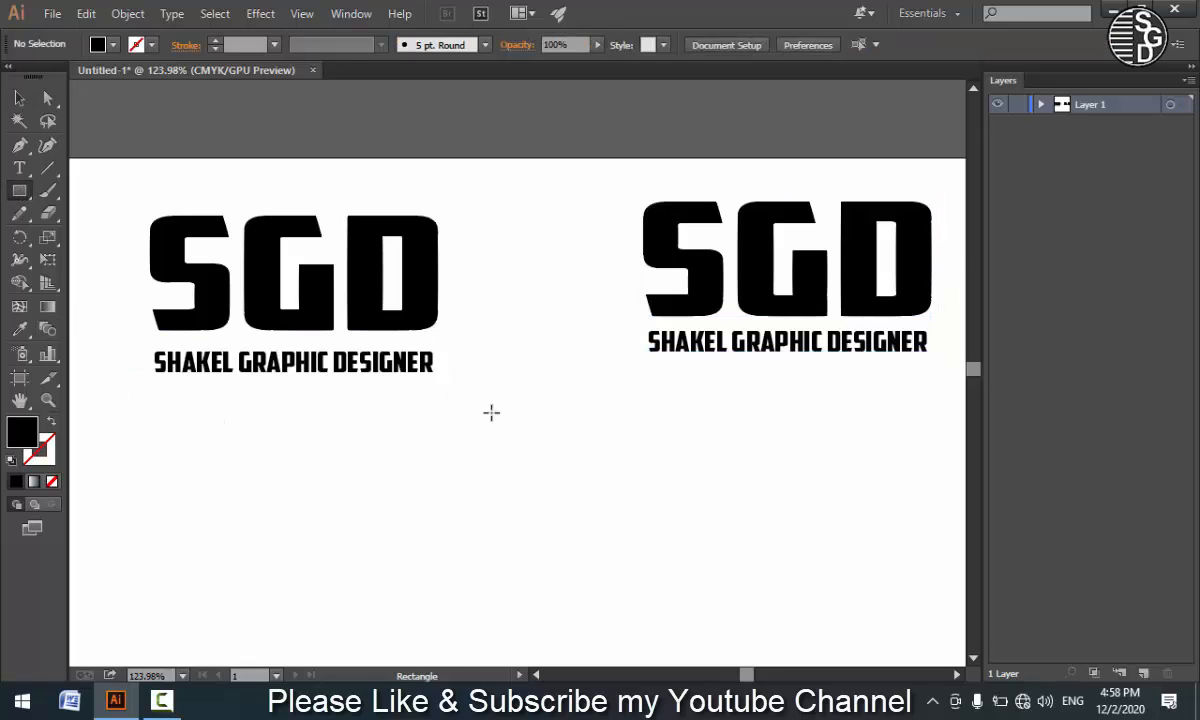
# - Draw a black rectangle slightly wider than the SGD letters and place it over the left logo's letters
pyautogui.moveTo(448, 396)
pyautogui.mouseDown()
pyautogui.moveTo(757, 495)
pyautogui.moveTo(768, 513)
pyautogui.mouseUp()
pyautogui.click(19, 98)
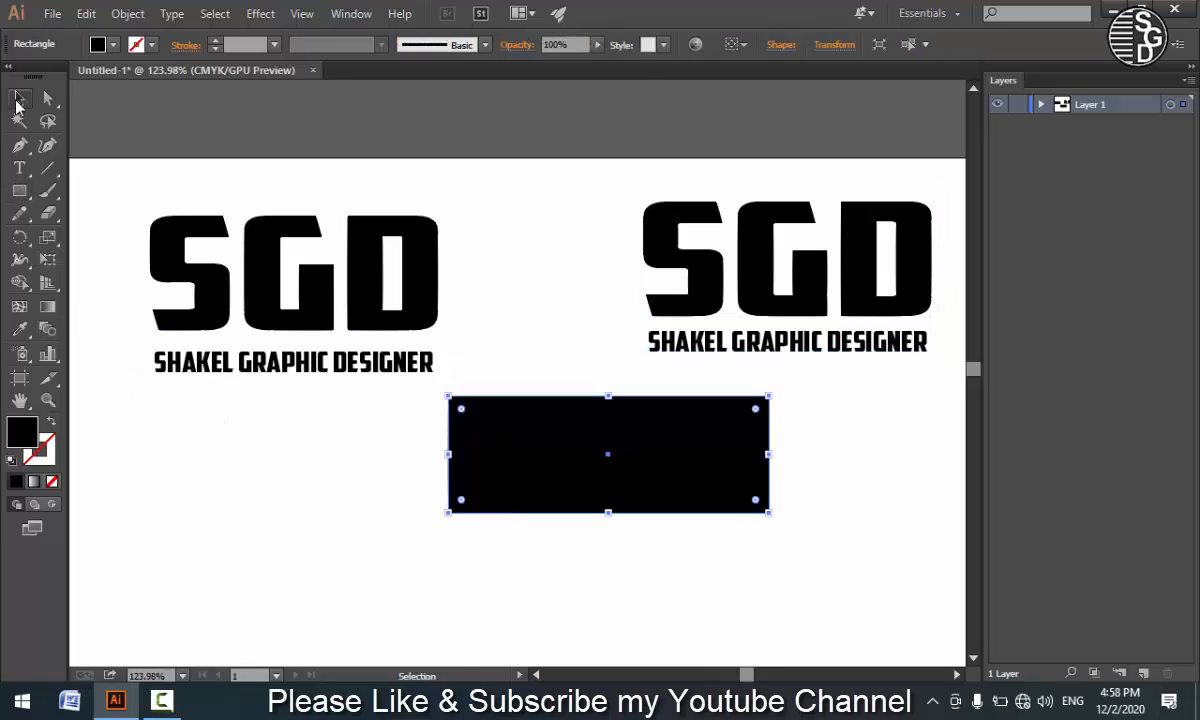
pyautogui.moveTo(593, 488); pyautogui.dragTo(283, 315)
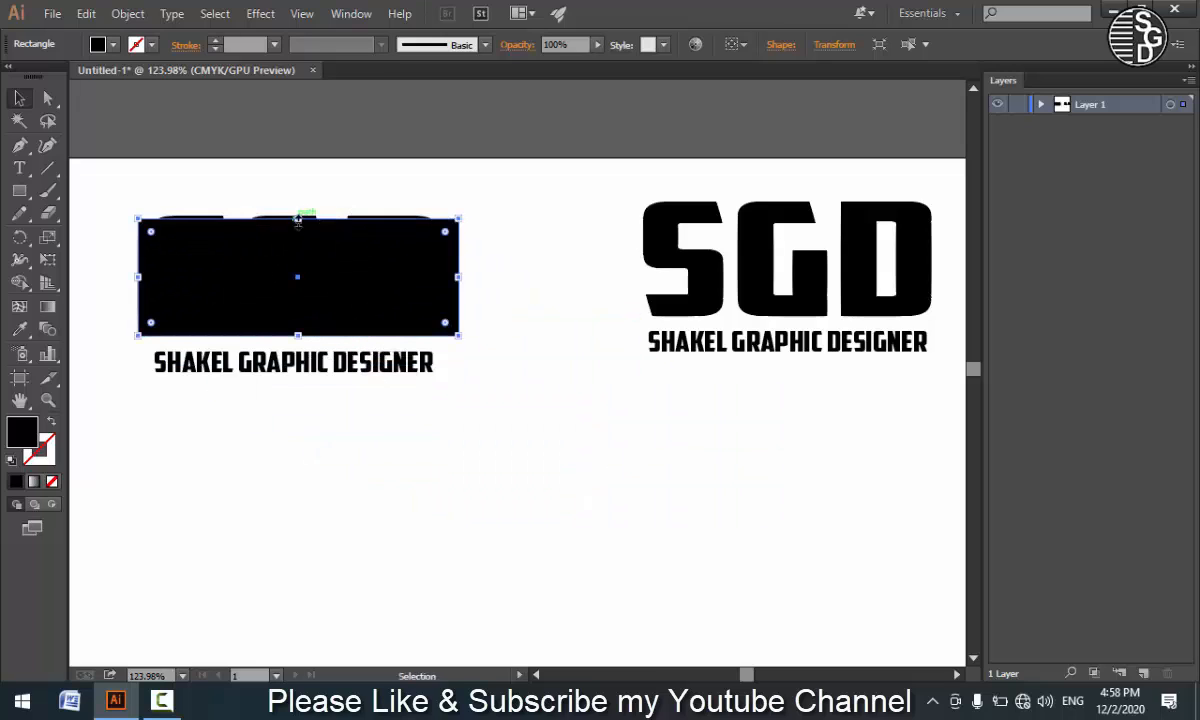
# - Extend the rectangle above and below the left SGD letters and round its corners slightly
pyautogui.moveTo(297, 218); pyautogui.dragTo(298, 209)
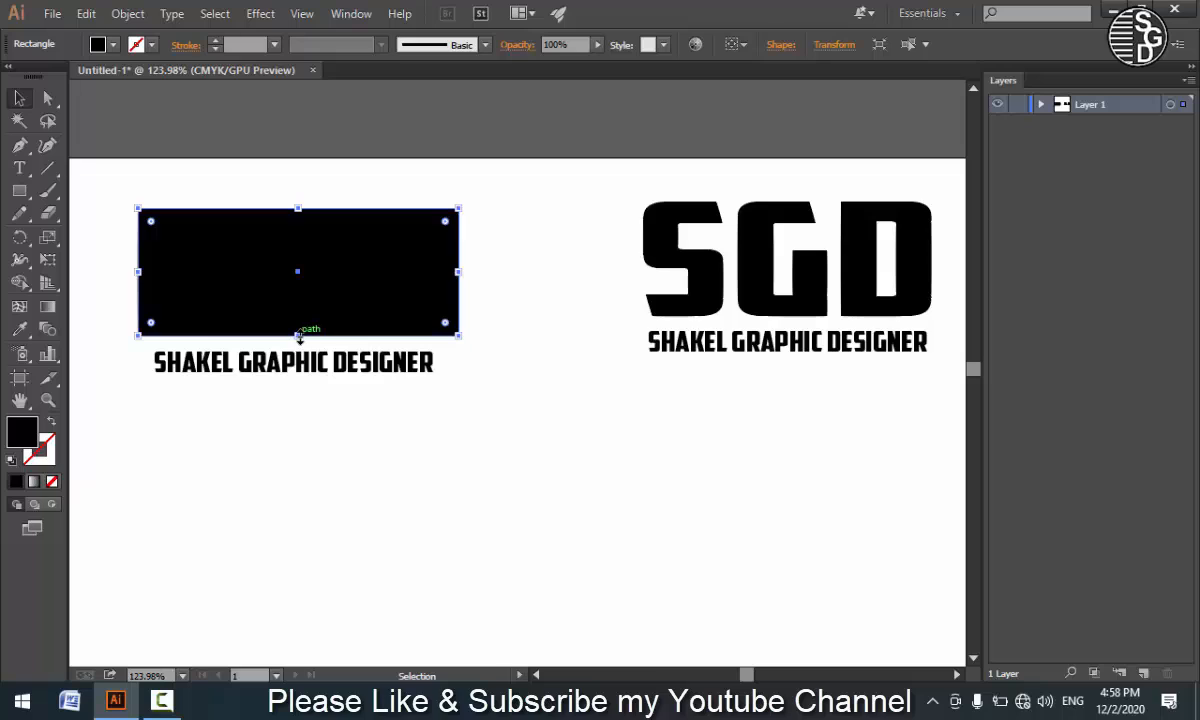
pyautogui.moveTo(297, 336); pyautogui.dragTo(297, 341)
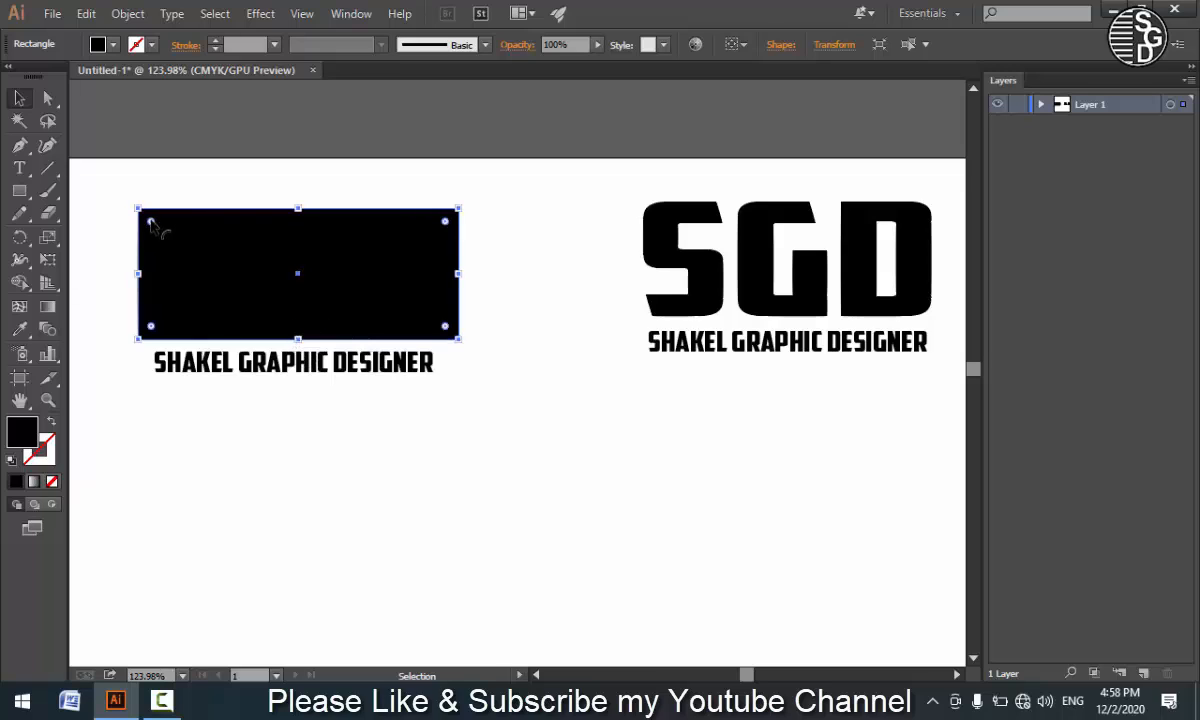
pyautogui.moveTo(150, 222); pyautogui.dragTo(148, 219)
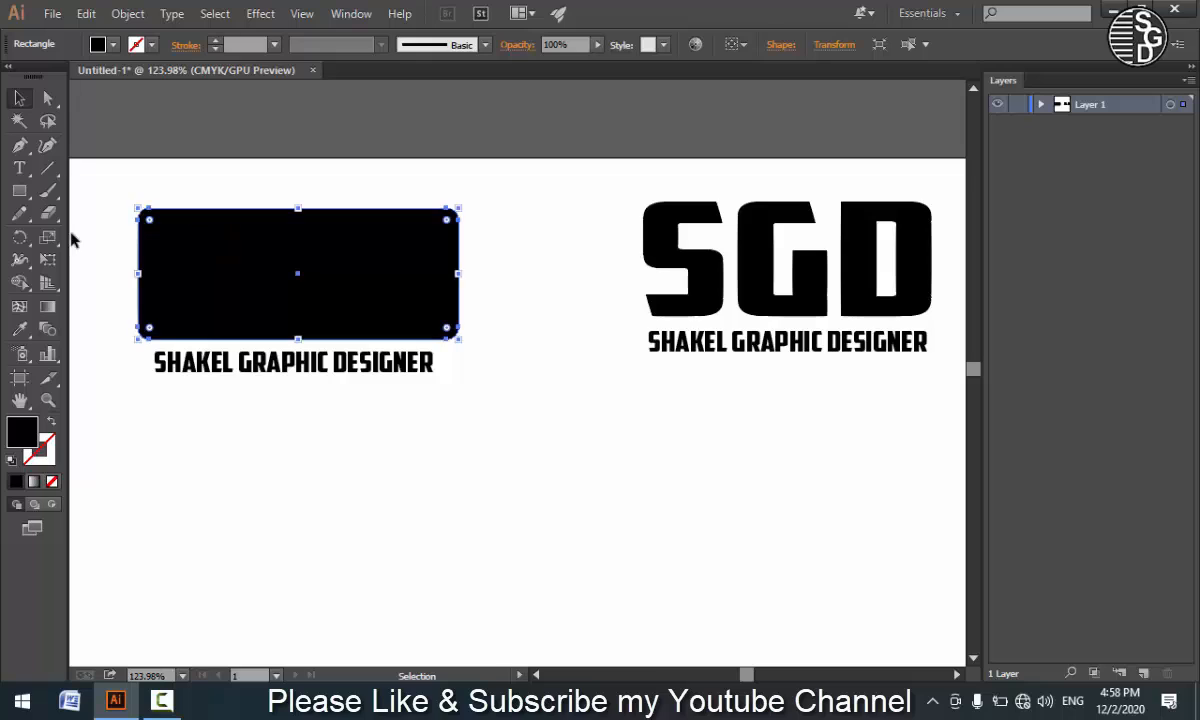
pyautogui.click(279, 515)
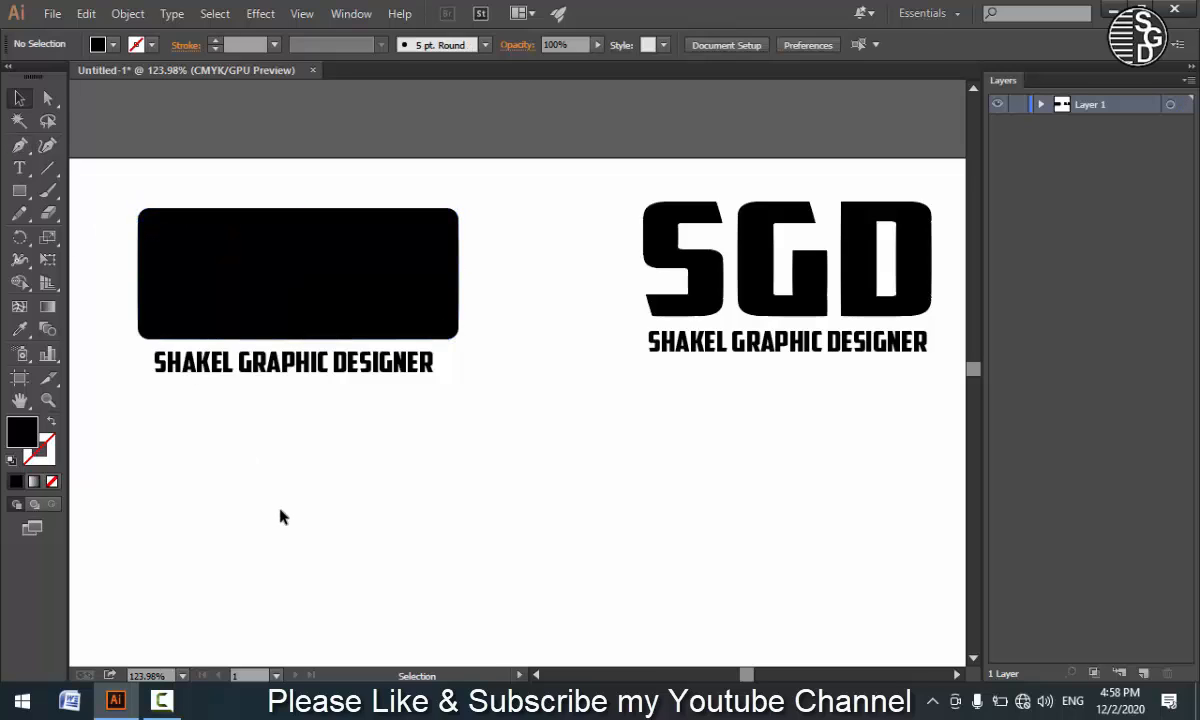
# - Fill the rounded rectangle with light blue and expand the contents of Layer 1
pyautogui.click(335, 290)
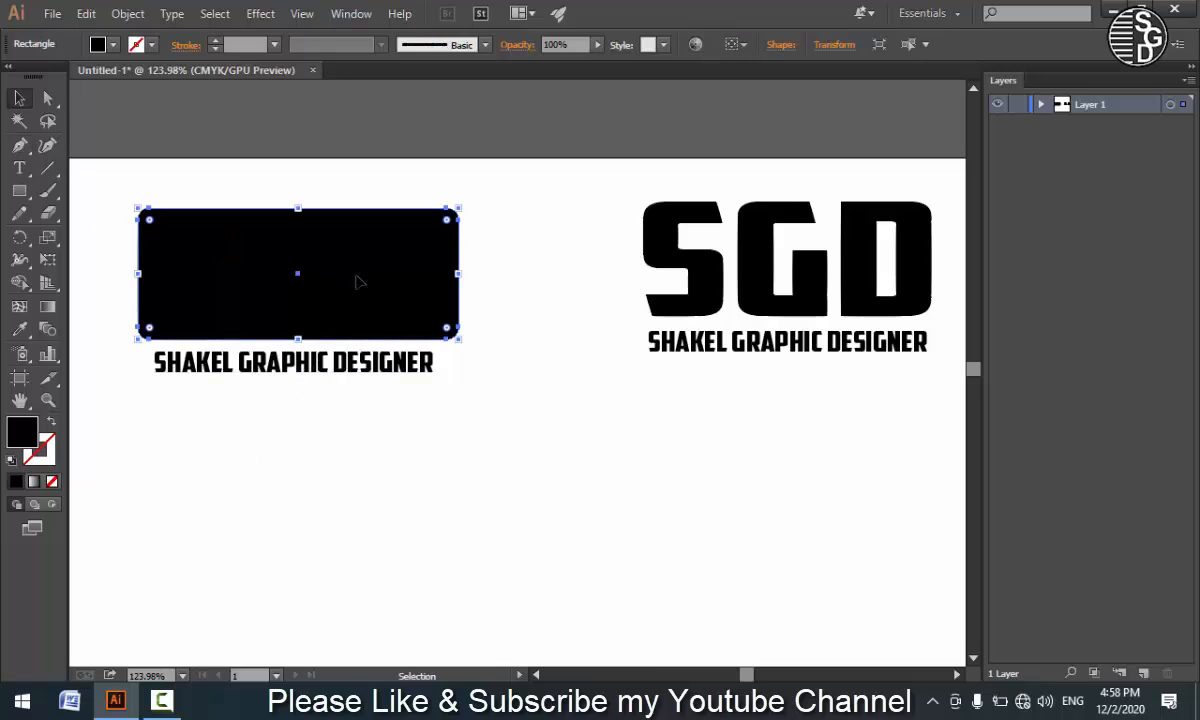
pyautogui.click(1041, 105)
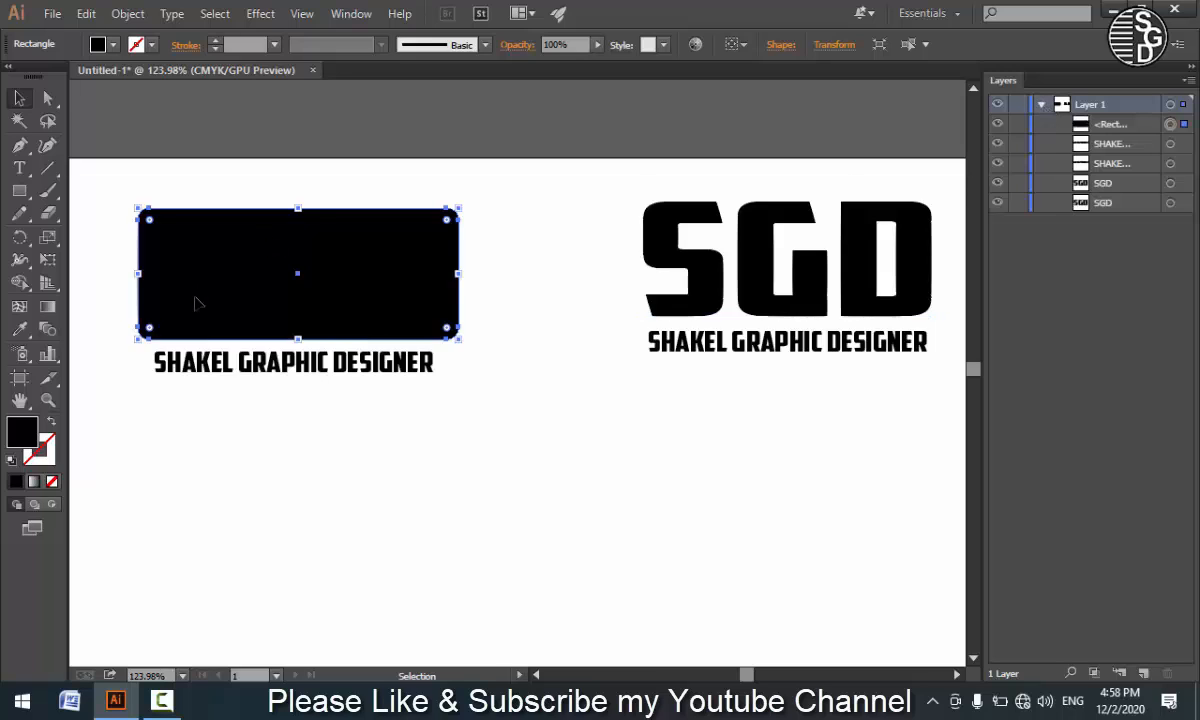
pyautogui.click(112, 46)
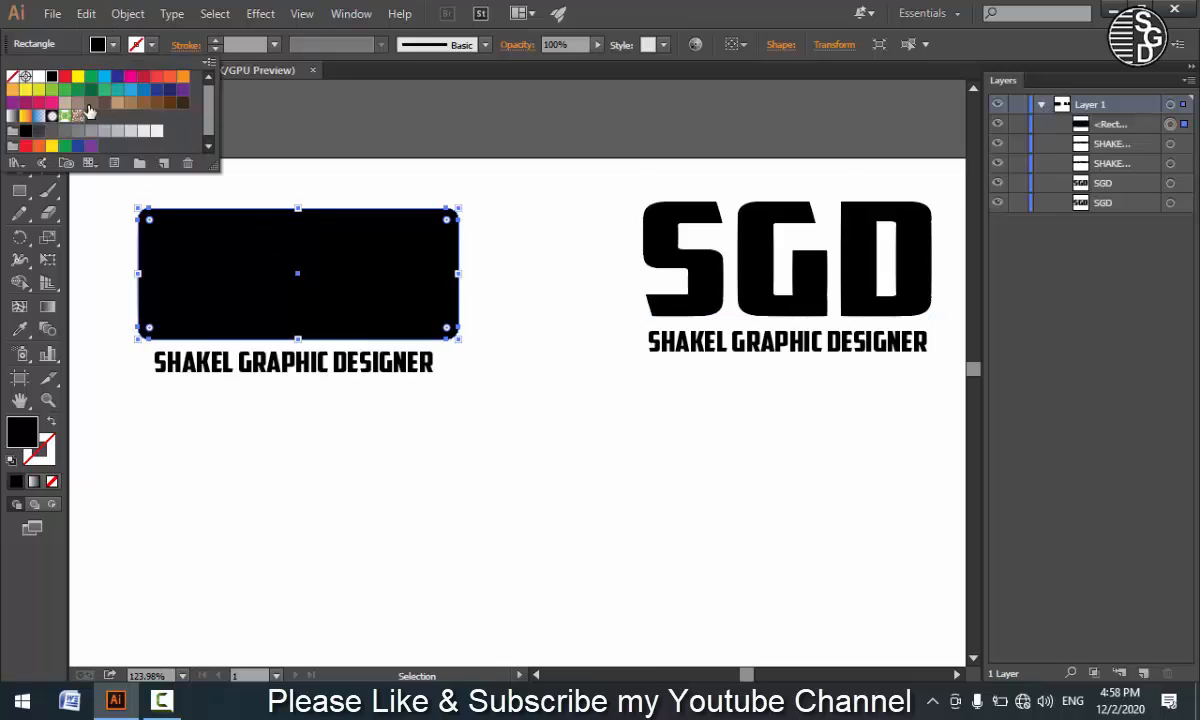
pyautogui.click(103, 77)
pyautogui.press('Escape')
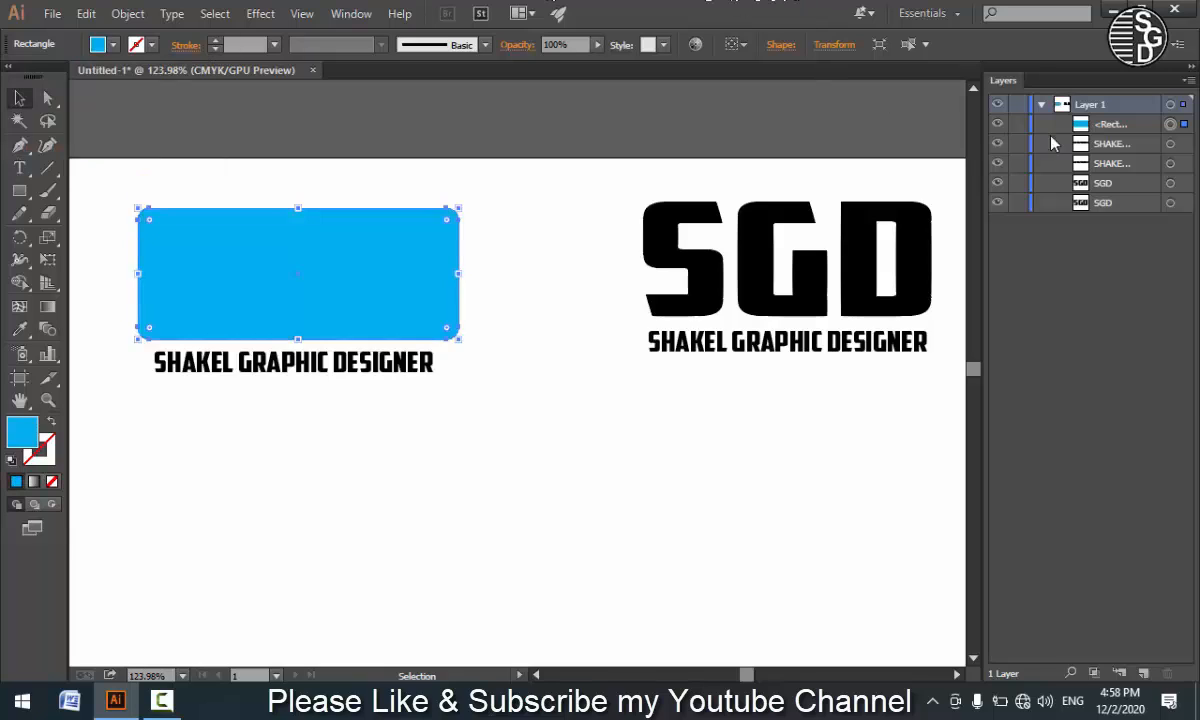
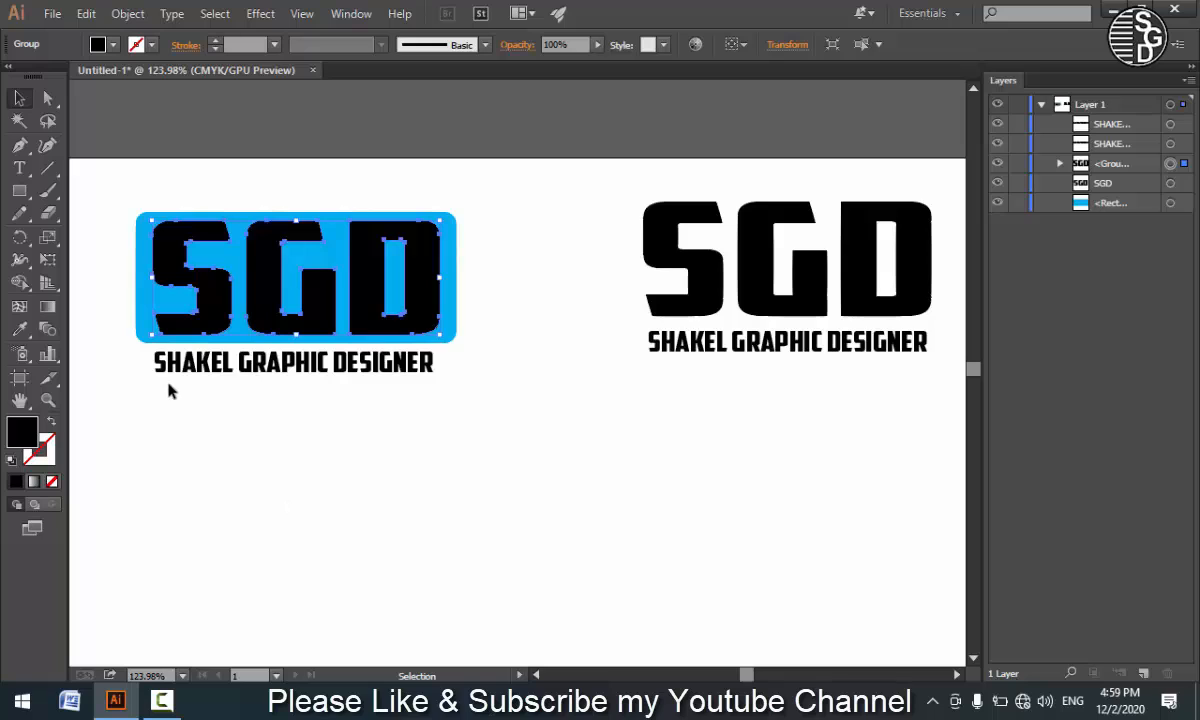
# - Cut the left SGD letters out of the blue rounded rectangle with the Pathfinder's Exclude mode
pyautogui.click(126, 254)
pyautogui.moveTo(110, 187); pyautogui.dragTo(362, 298)
pyautogui.click(362, 15)
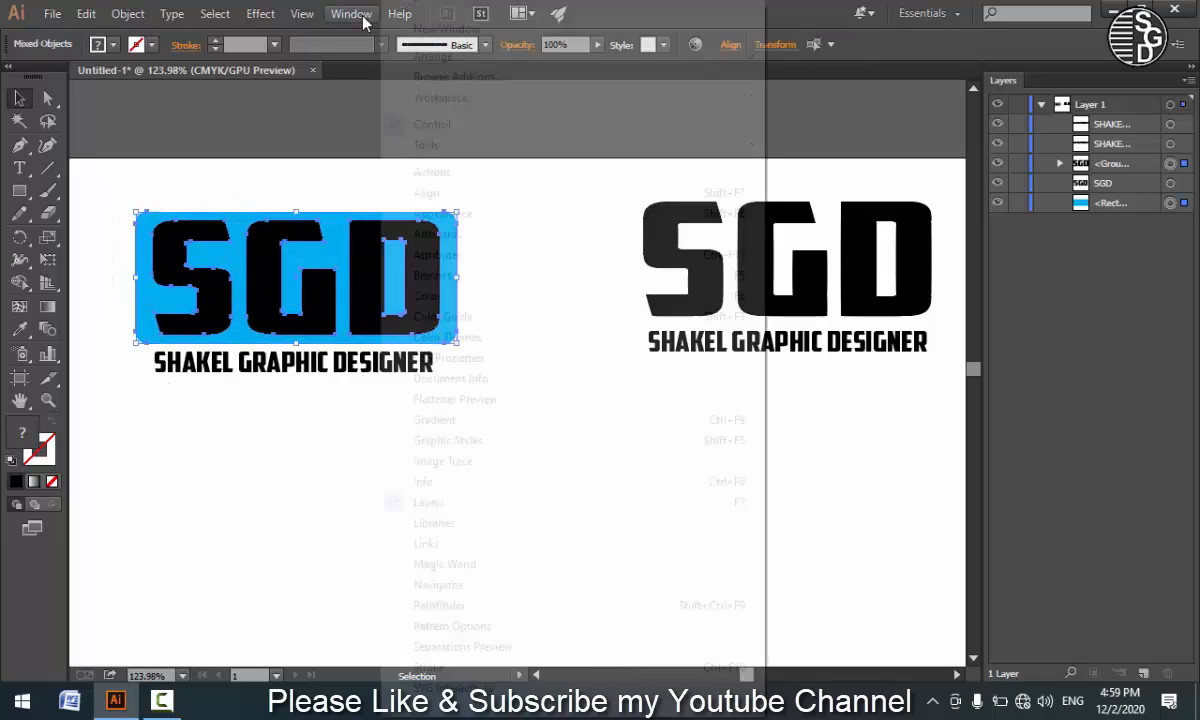
pyautogui.click(448, 606)
pyautogui.moveTo(811, 146); pyautogui.dragTo(493, 140)
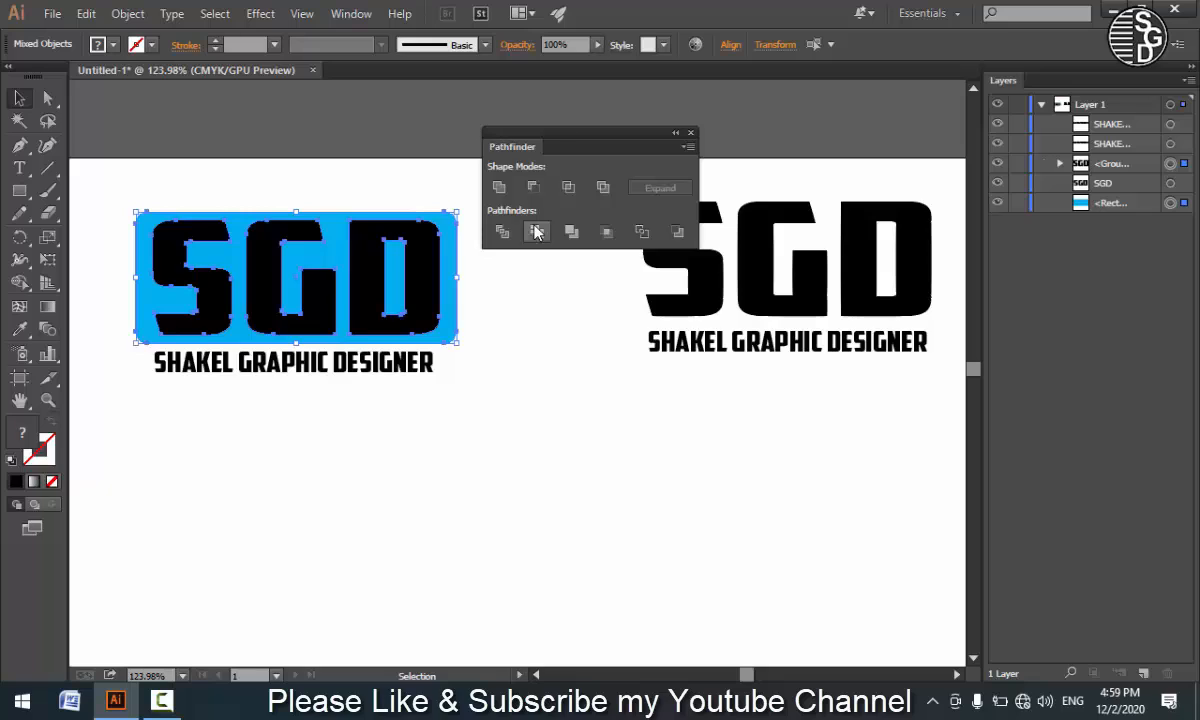
pyautogui.click(604, 188)
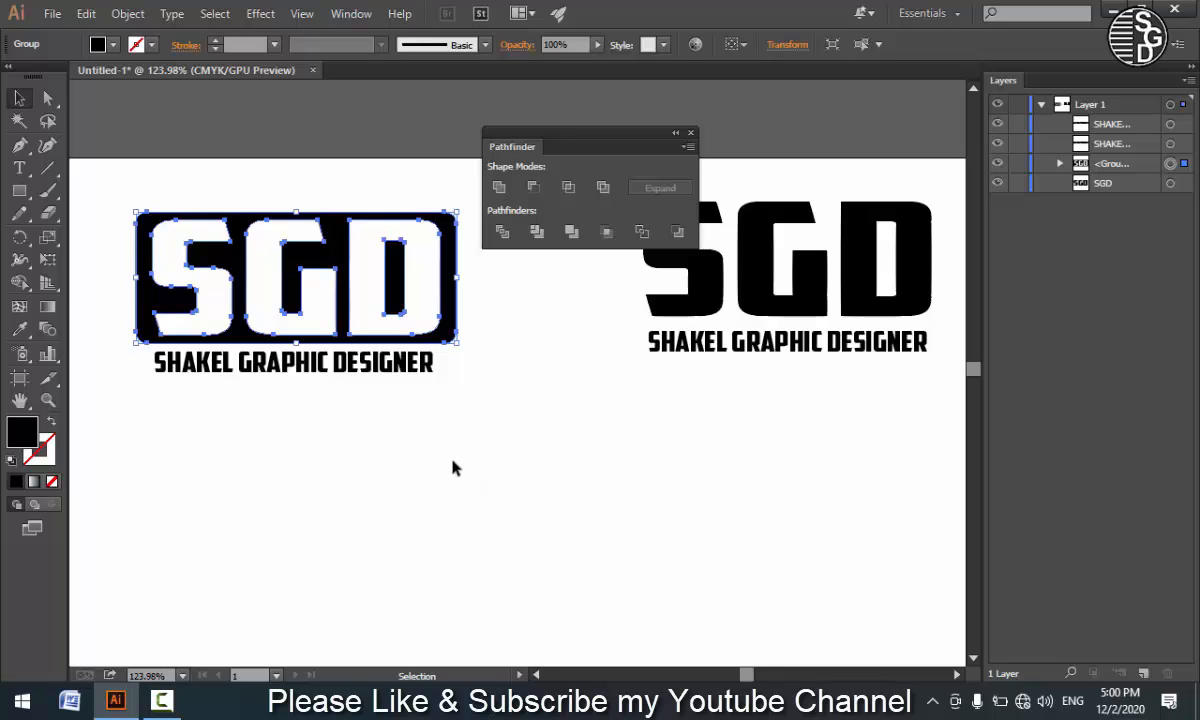
pyautogui.click(97, 505)
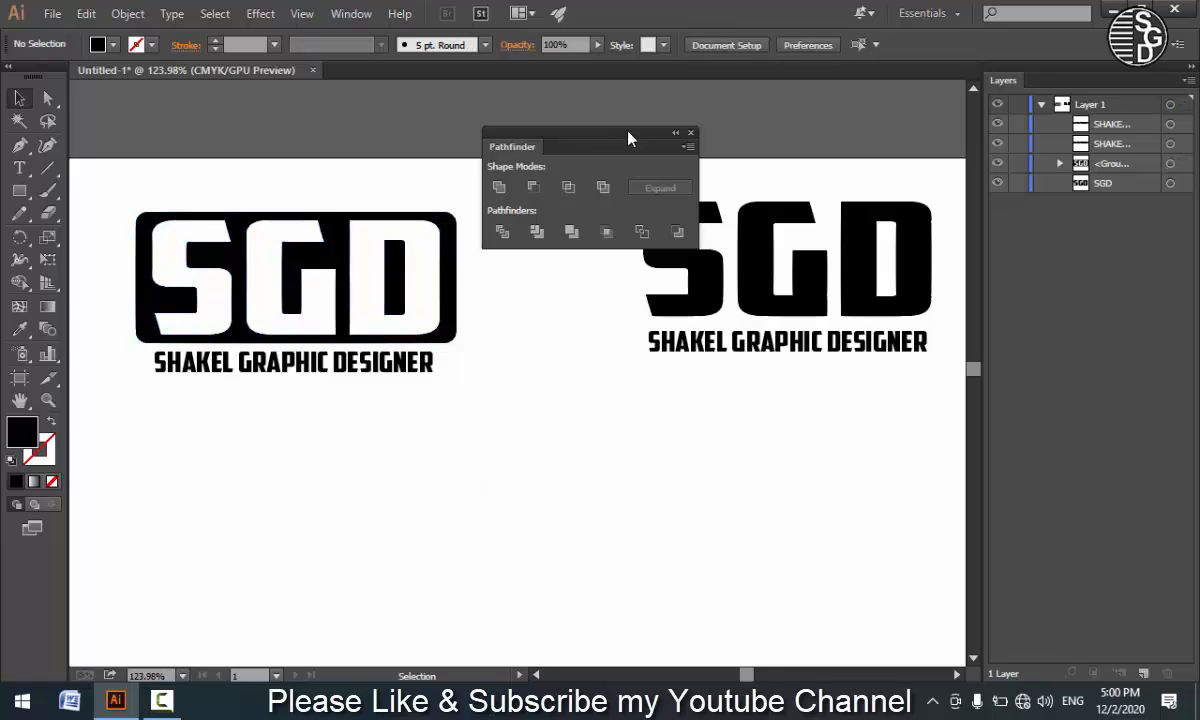
pyautogui.moveTo(629, 133); pyautogui.dragTo(841, 444)
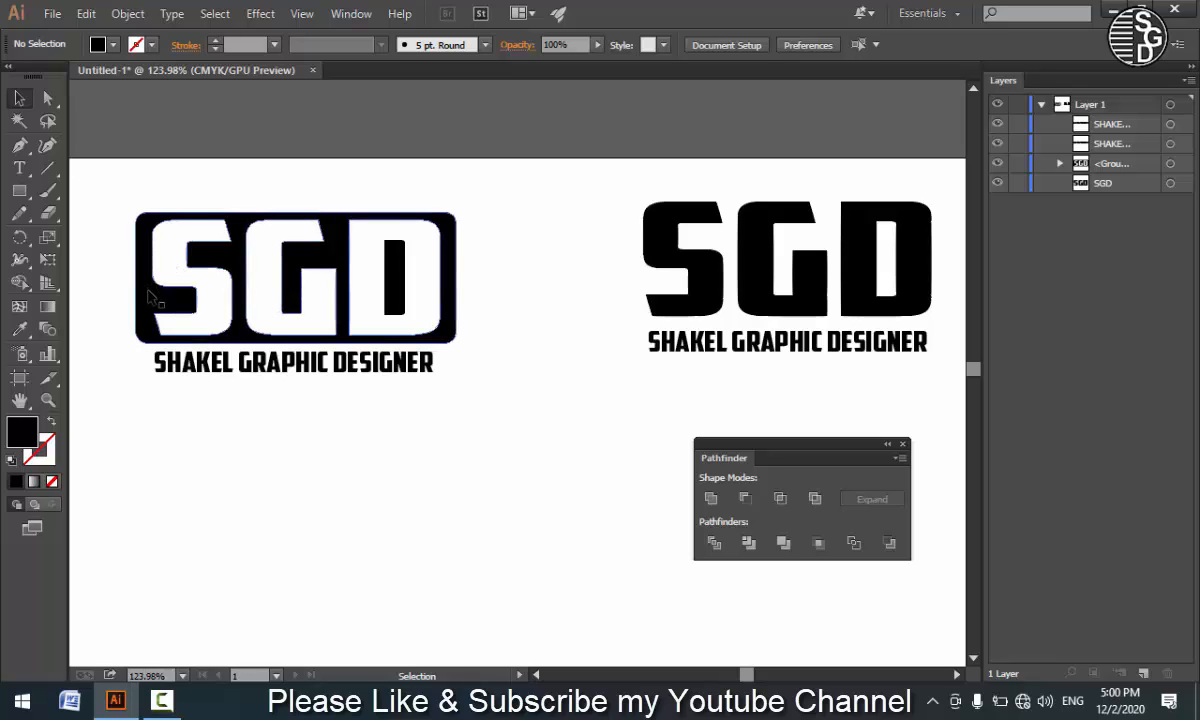
# - Recolour the cut-out SGD badge, trying dark blue and settling on orange
pyautogui.click(142, 236)
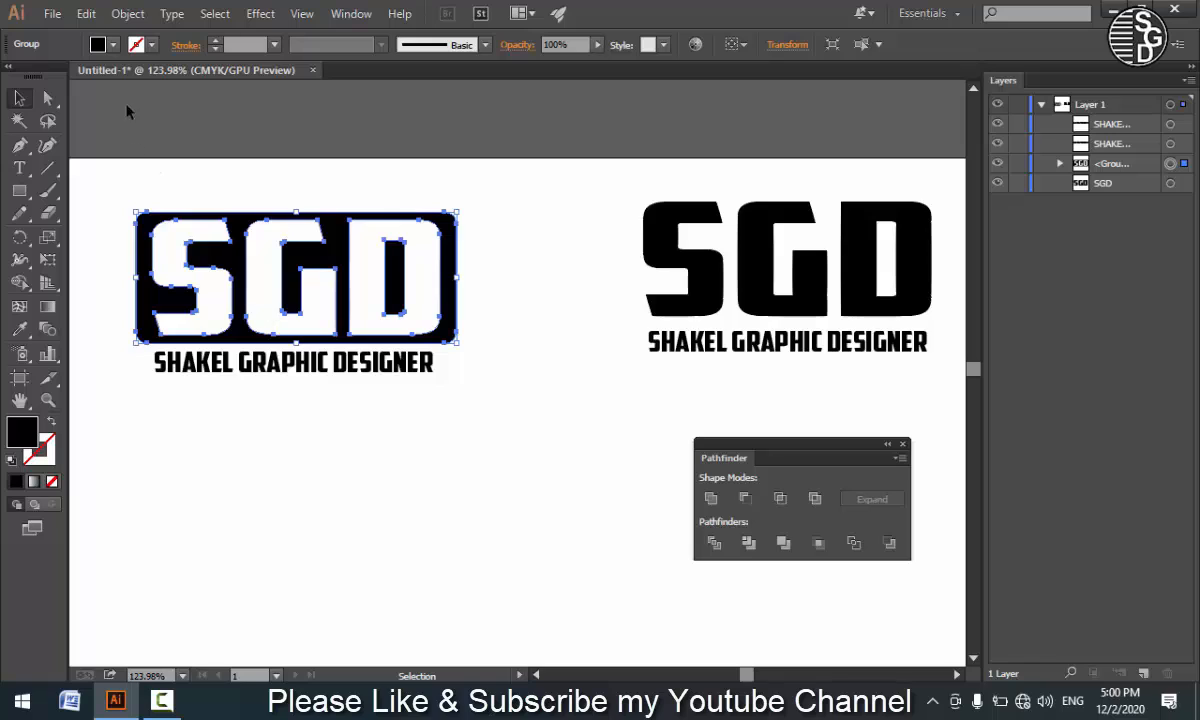
pyautogui.click(114, 45)
pyautogui.click(118, 76)
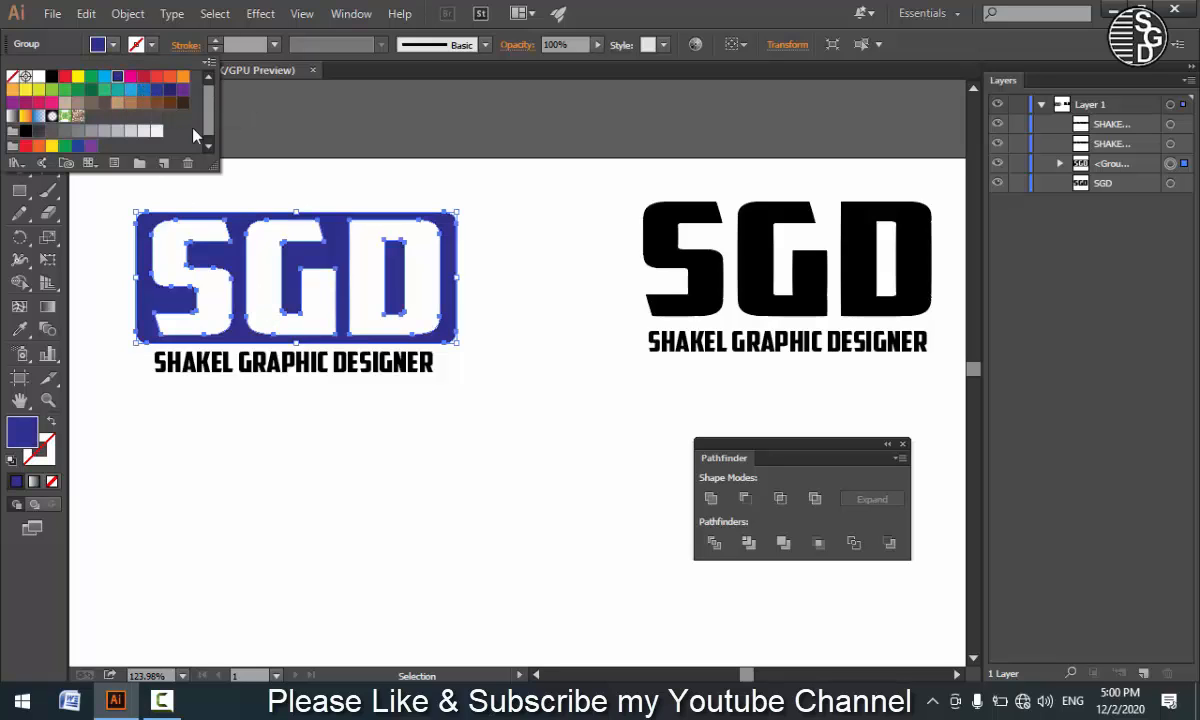
pyautogui.click(182, 77)
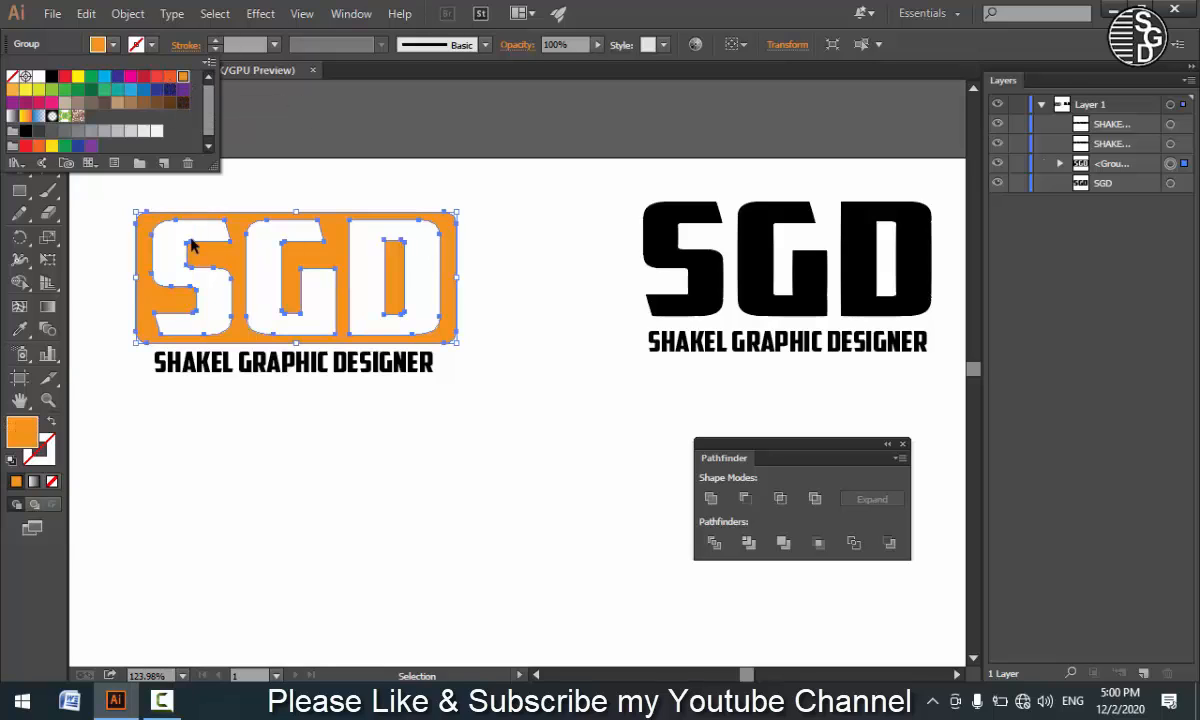
# - Fill the left logo's "SHAKEL GRAPHIC DESIGNER" tagline with magenta
pyautogui.click(200, 372)
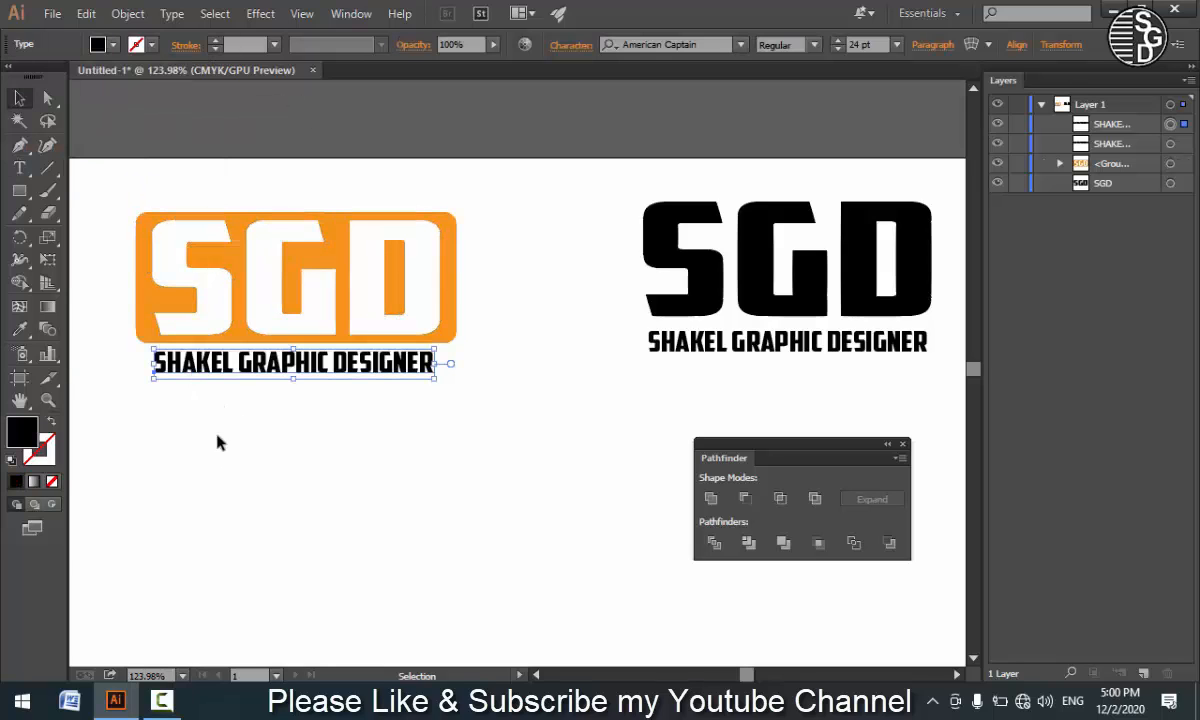
pyautogui.click(113, 44)
pyautogui.click(130, 76)
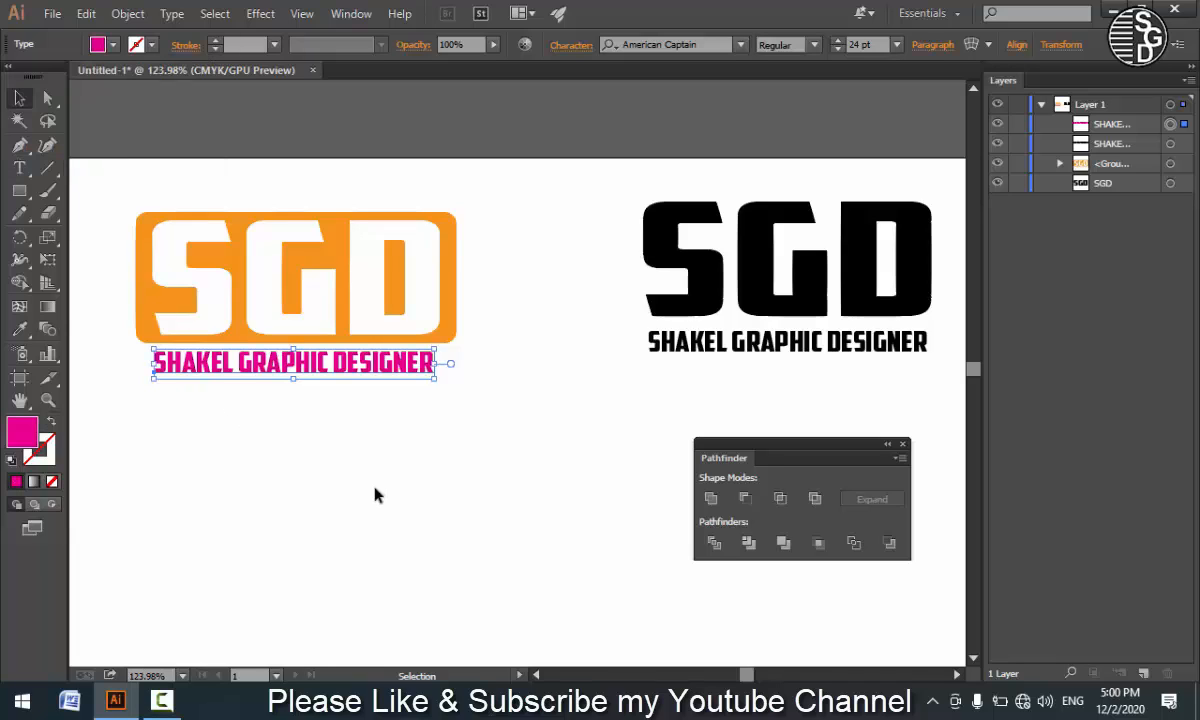
# - Undo the tagline and badge recolouring and the Exclude cut, back to the black letters on the blue rectangle
pyautogui.hotkey('ctrl', 'z')
pyautogui.hotkey('ctrl', 'z')
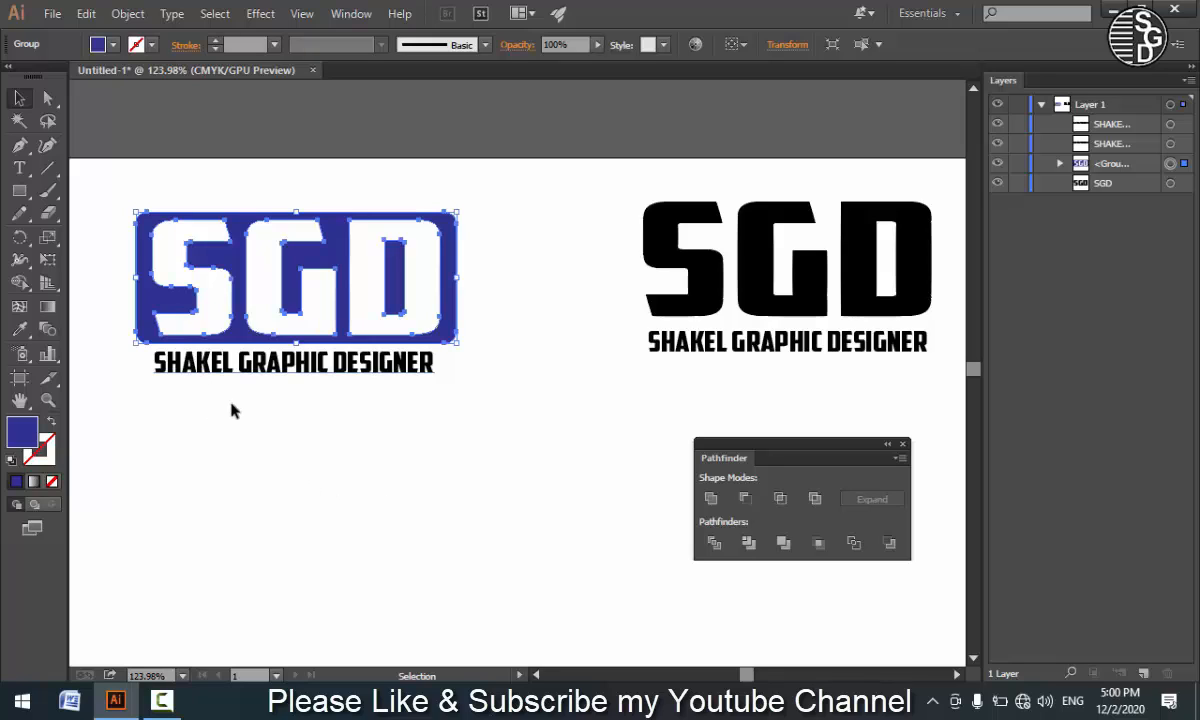
pyautogui.press('a')
pyautogui.hotkey('ctrl', 'z')
pyautogui.hotkey('ctrl', 'z')
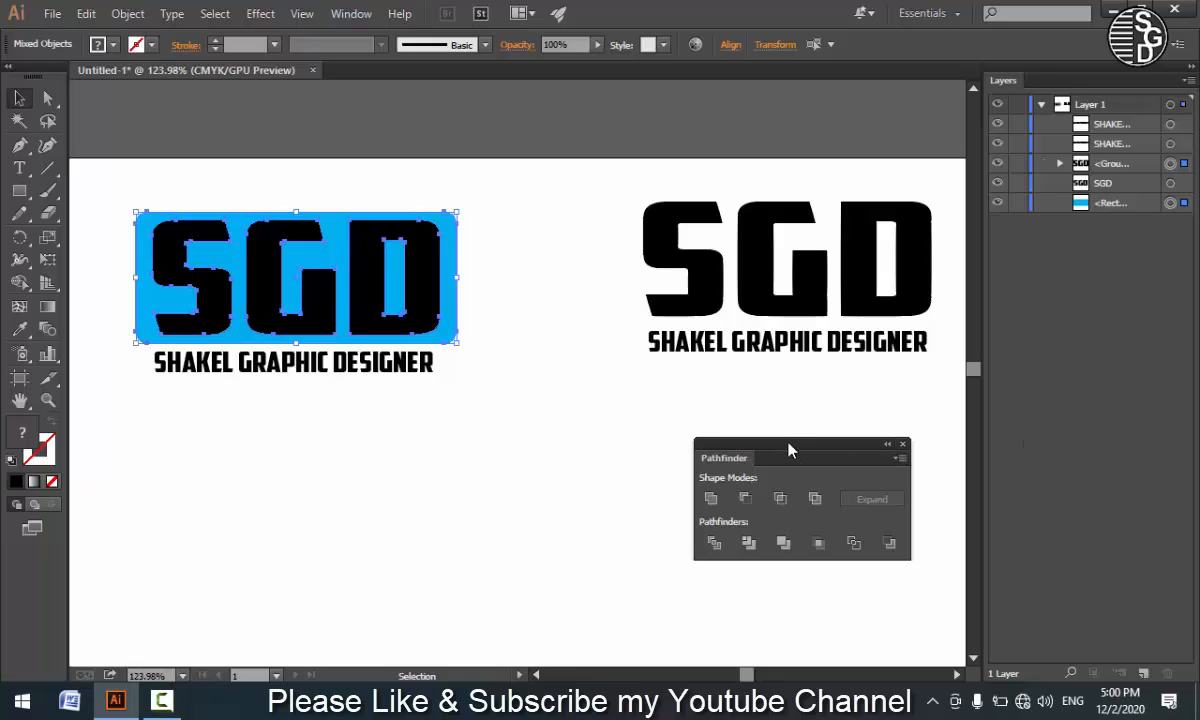
# - Fill the black SGD letters on the blue badge with a linear white-to-black gradient
pyautogui.moveTo(789, 450); pyautogui.dragTo(1112, 268)
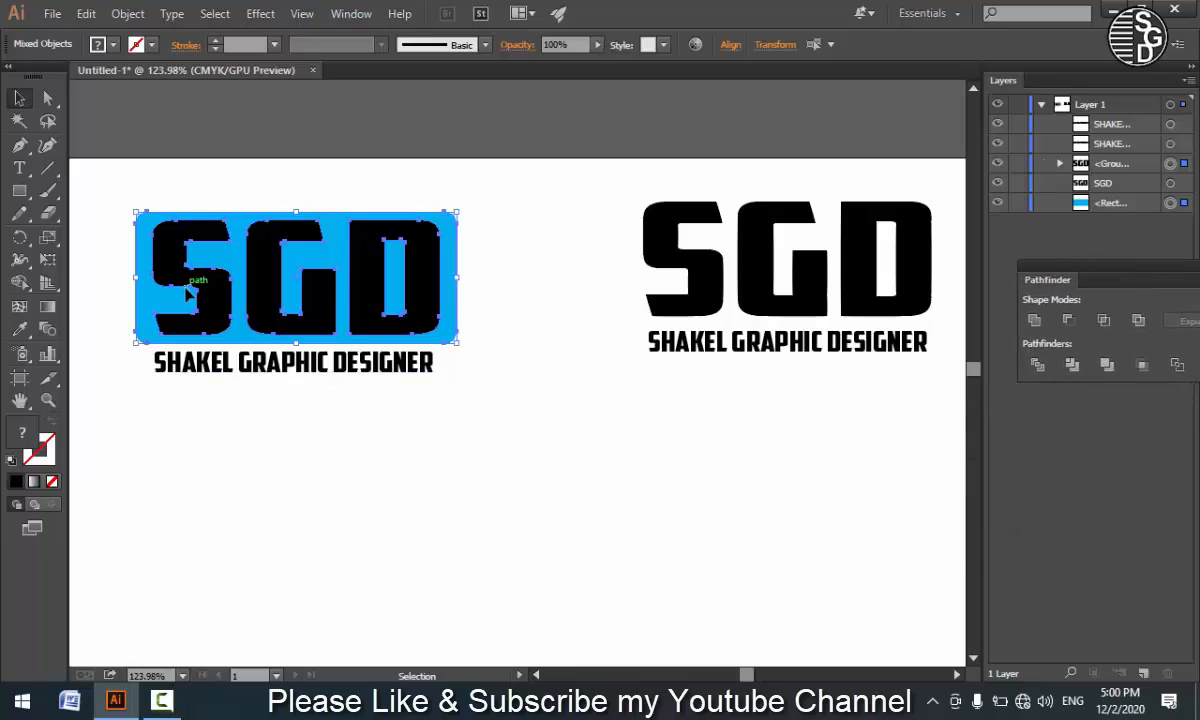
pyautogui.scroll(1, 95, 255)
pyautogui.scroll(1, 115, 255)
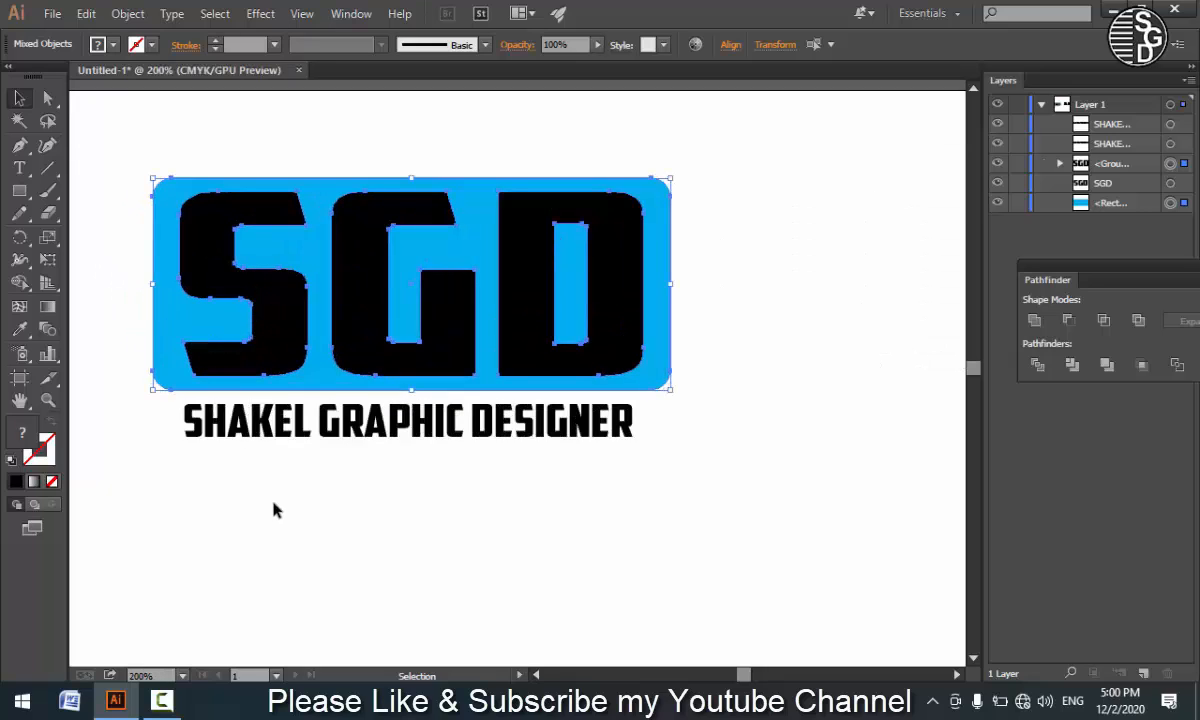
pyautogui.click(276, 510)
pyautogui.click(272, 372)
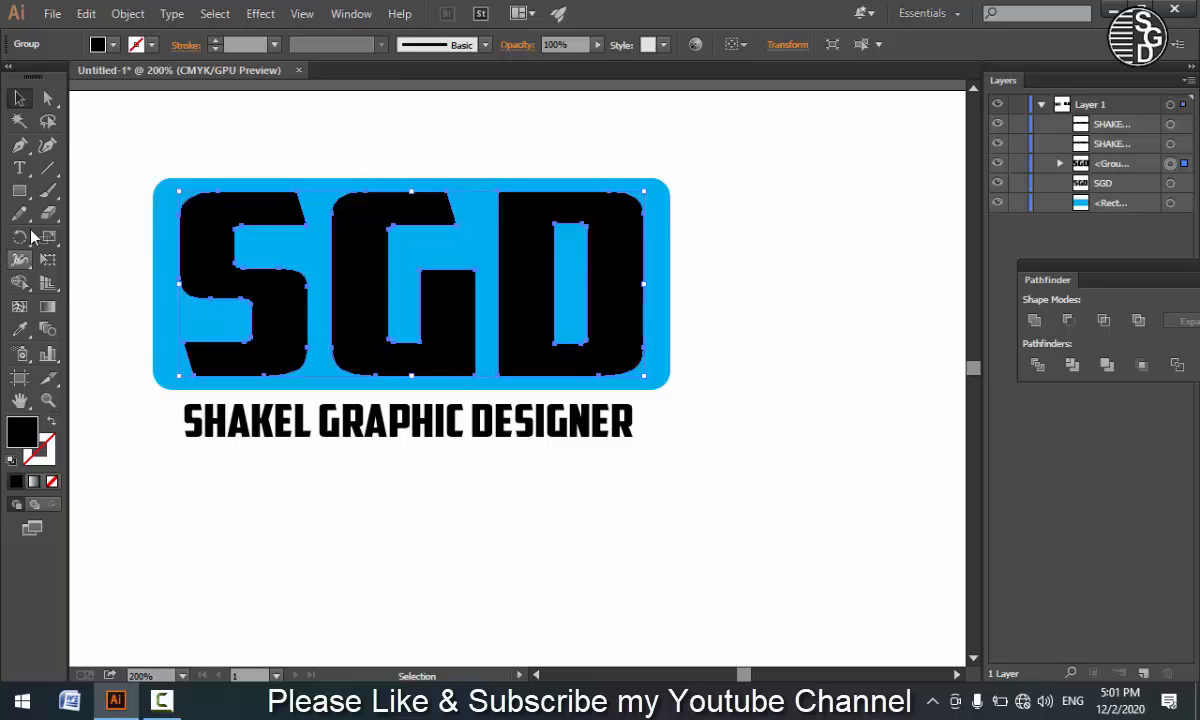
pyautogui.click(350, 13)
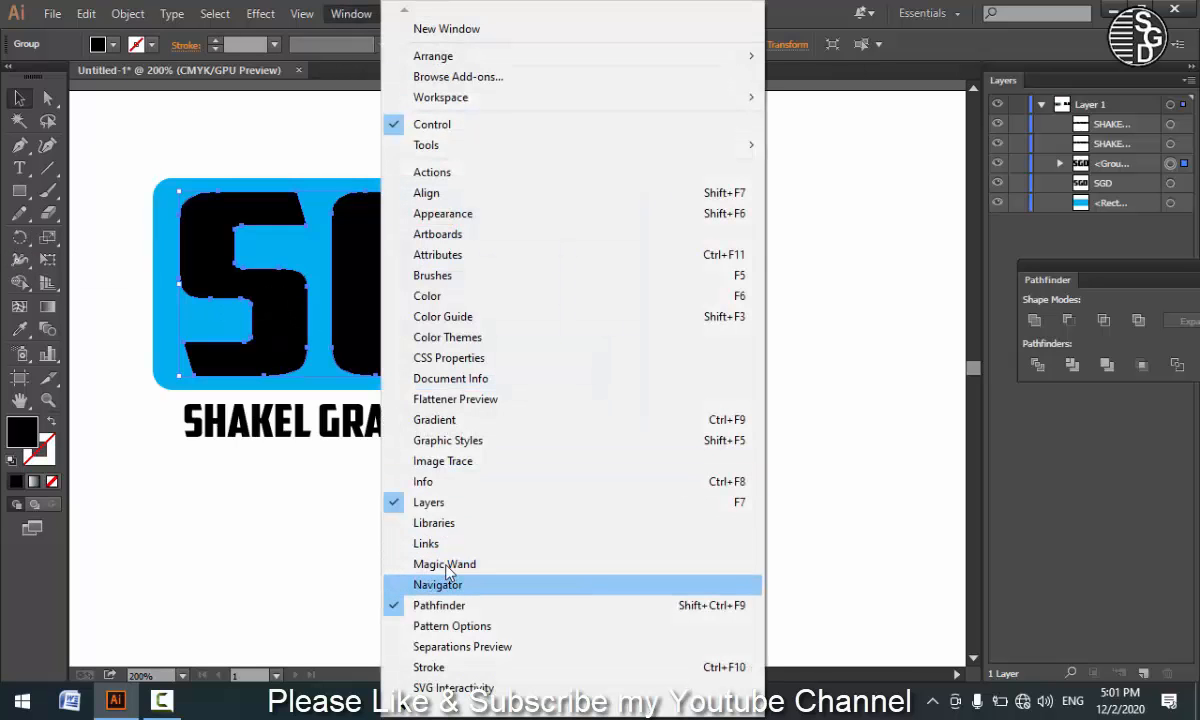
pyautogui.click(435, 418)
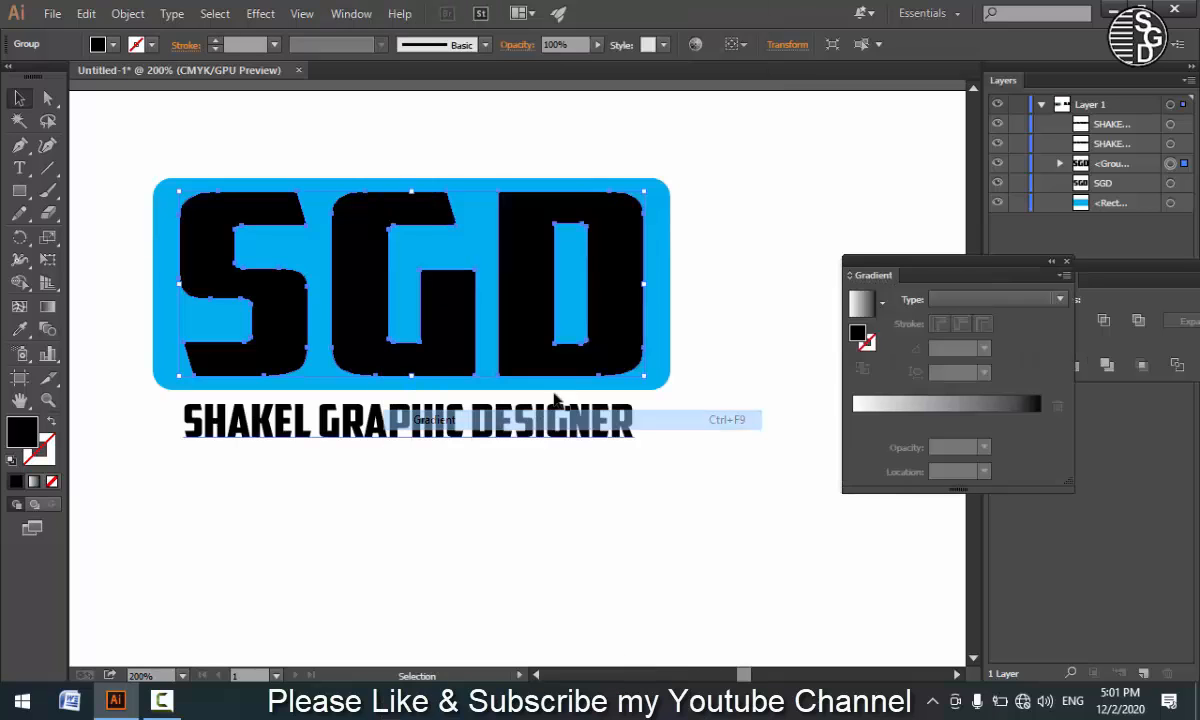
pyautogui.moveTo(866, 283); pyautogui.dragTo(750, 144)
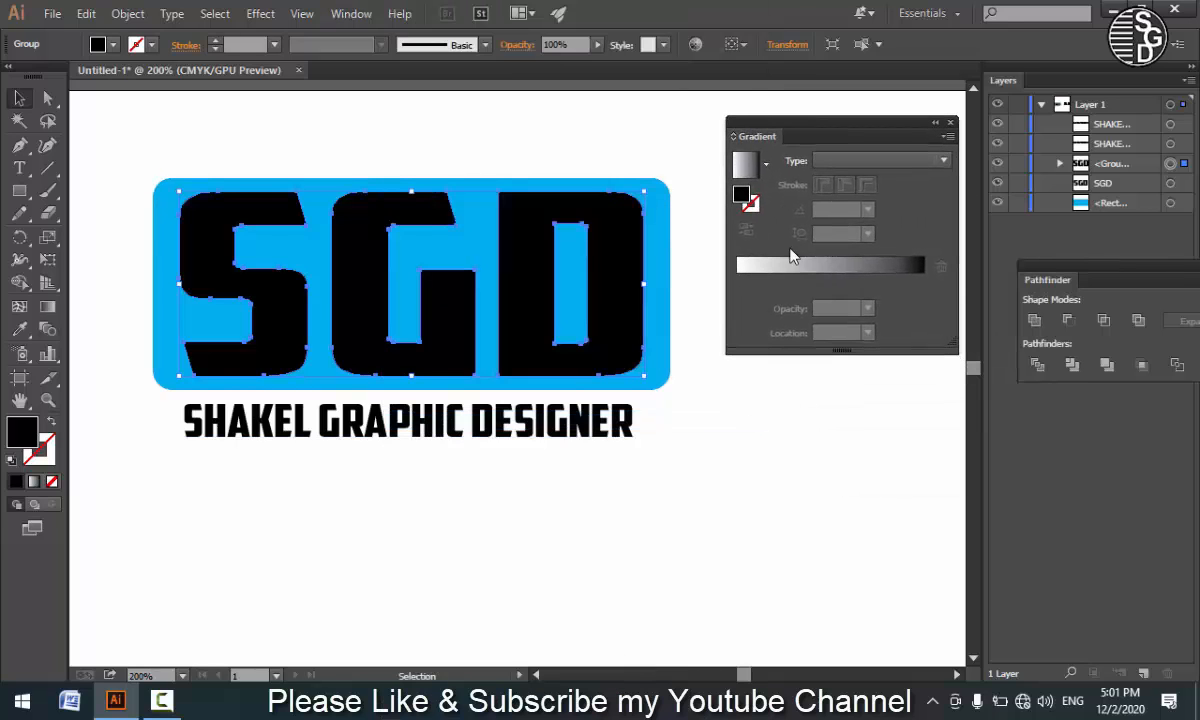
pyautogui.click(757, 290)
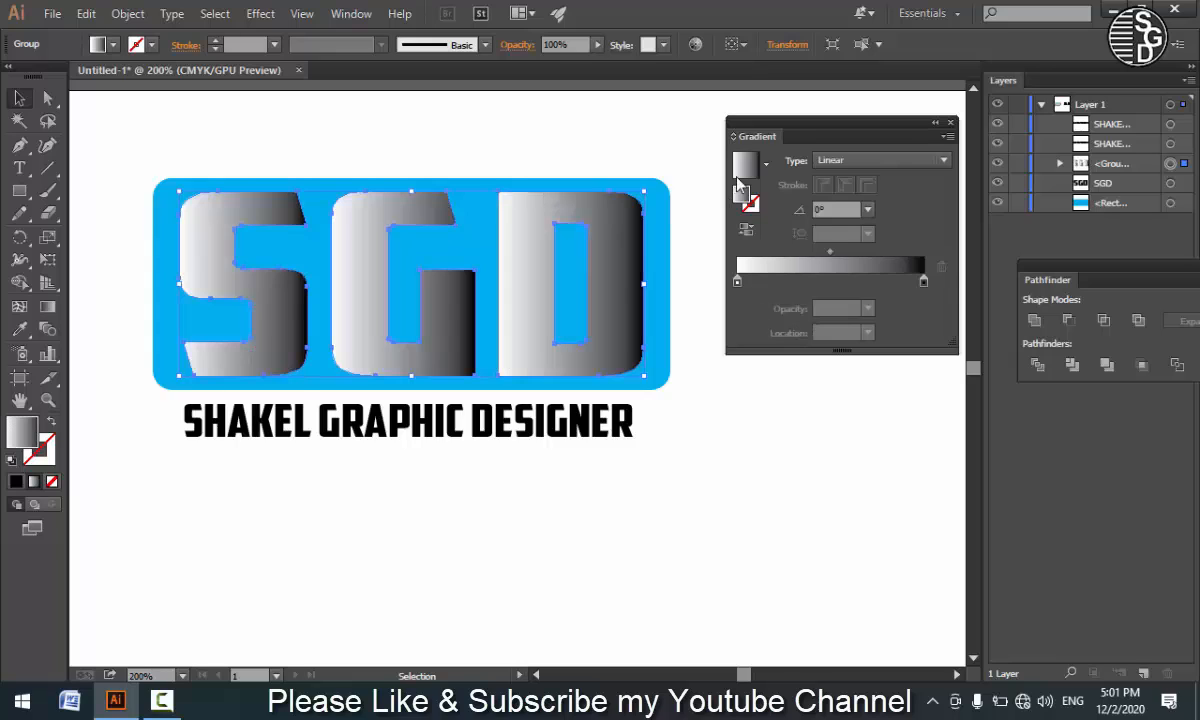
# - Set the start stop of the letters' gradient to the orange swatch C=0 M=50 Y=100 K=0
pyautogui.click(766, 166)
pyautogui.click(700, 199)
pyautogui.click(737, 281)
pyautogui.doubleClick(737, 281)
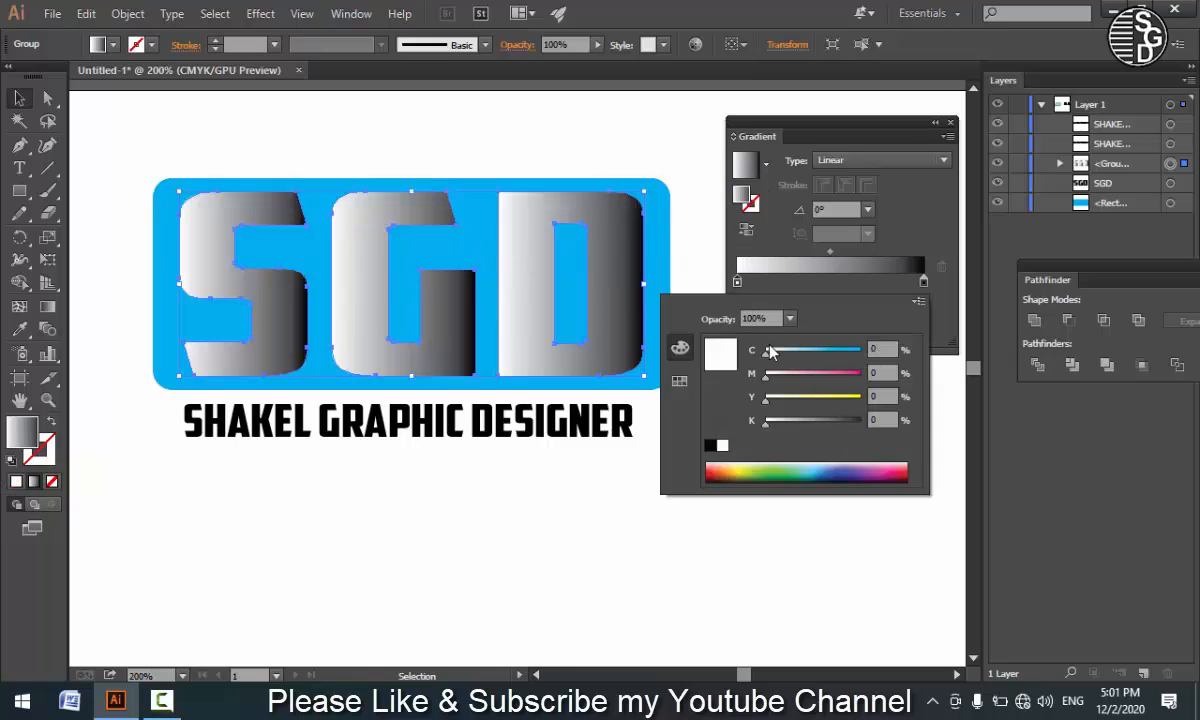
pyautogui.click(680, 382)
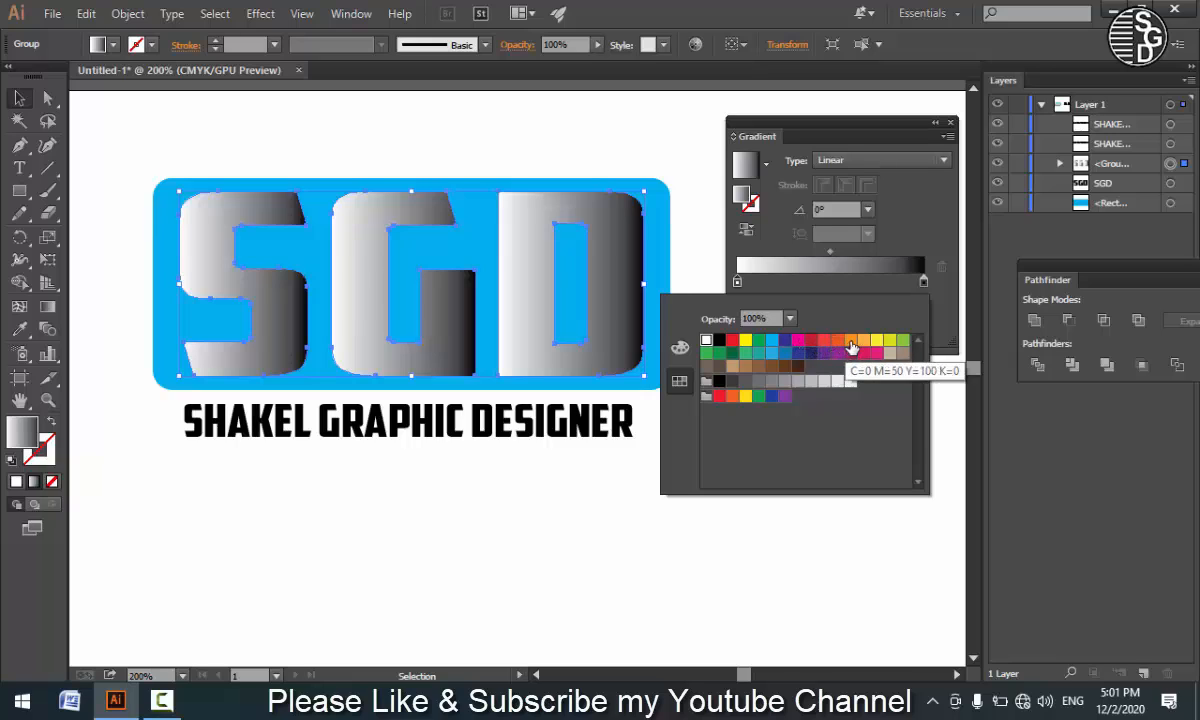
pyautogui.click(850, 341)
# - Set the end stop of the letters' gradient to the red-orange swatch C=0 M=80 Y=95 K=0
pyautogui.click(921, 266)
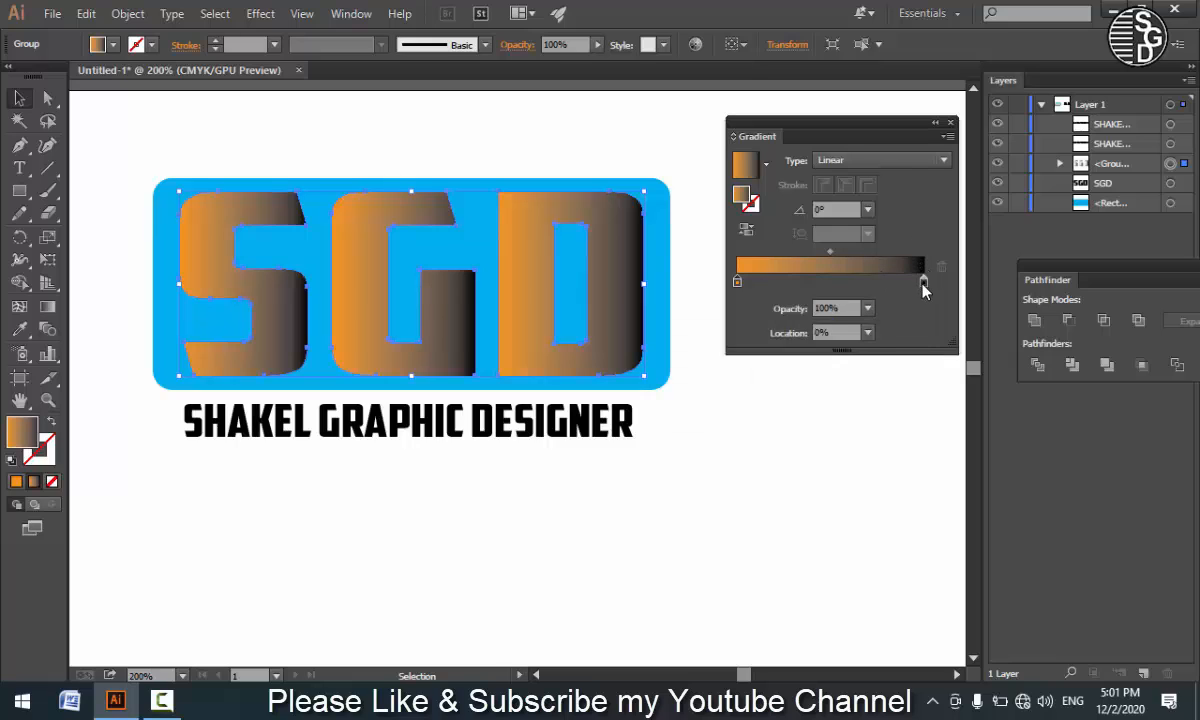
pyautogui.doubleClick(923, 286)
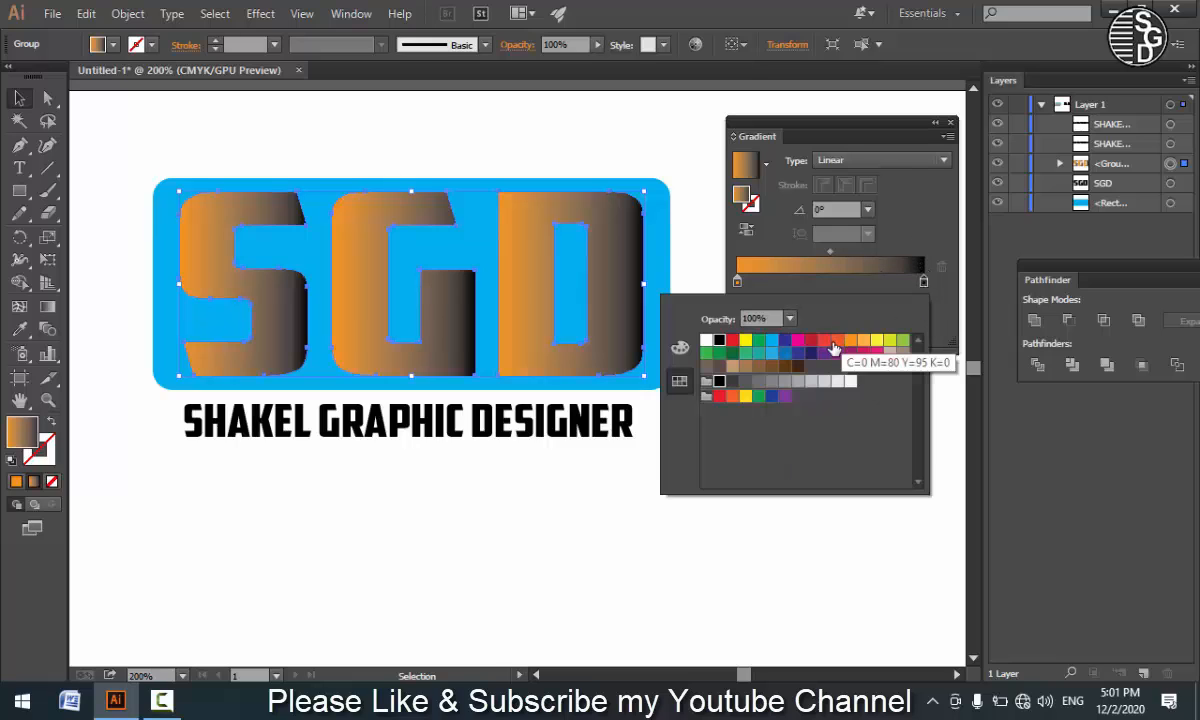
pyautogui.click(837, 341)
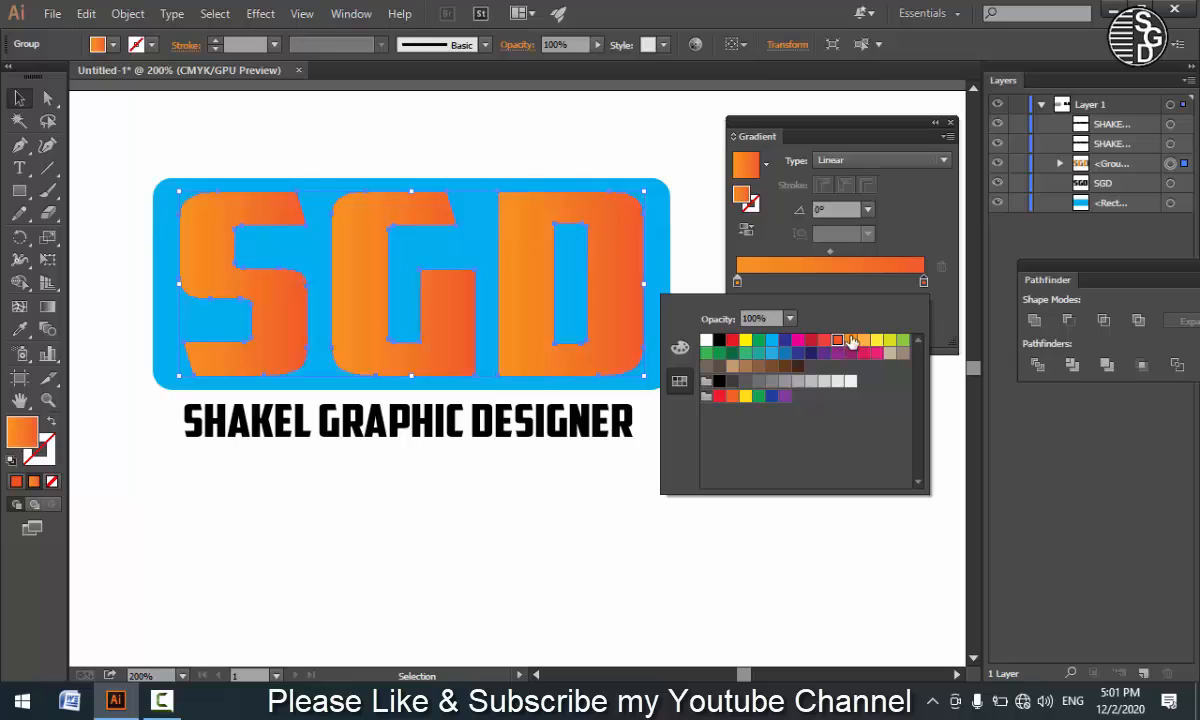
pyautogui.click(781, 279)
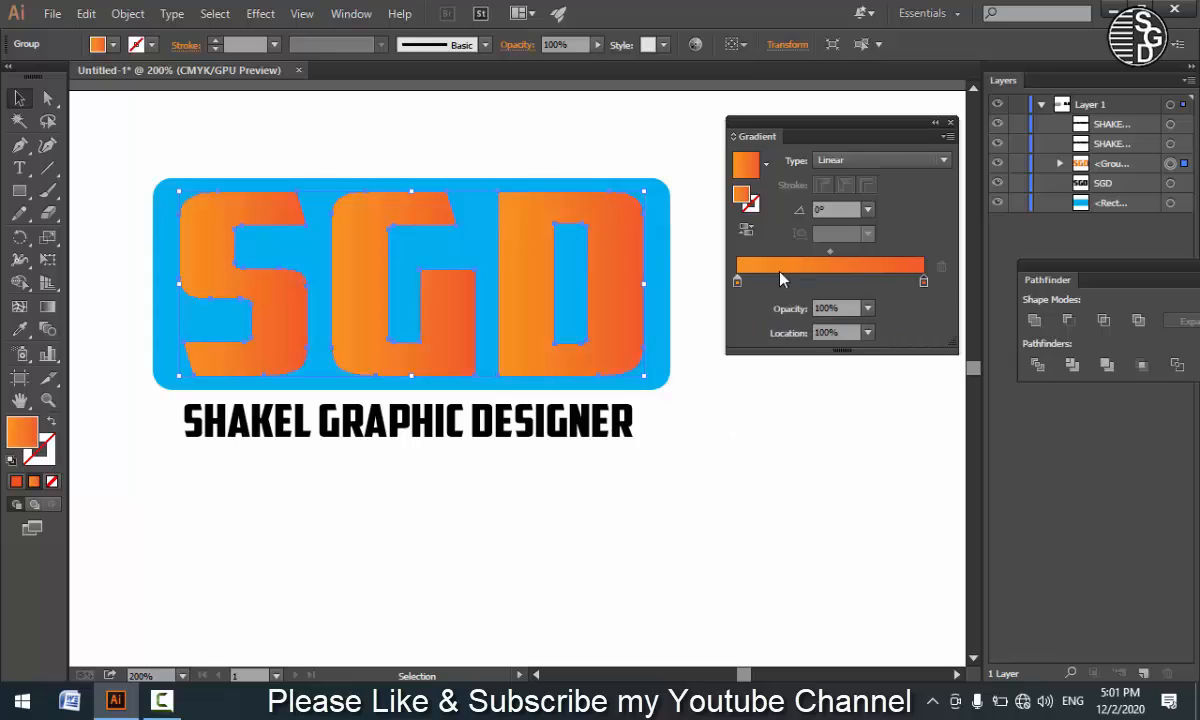
# - Add a middle gradient stop at about 52% and darken the start stop to 60% black
pyautogui.click(834, 282)
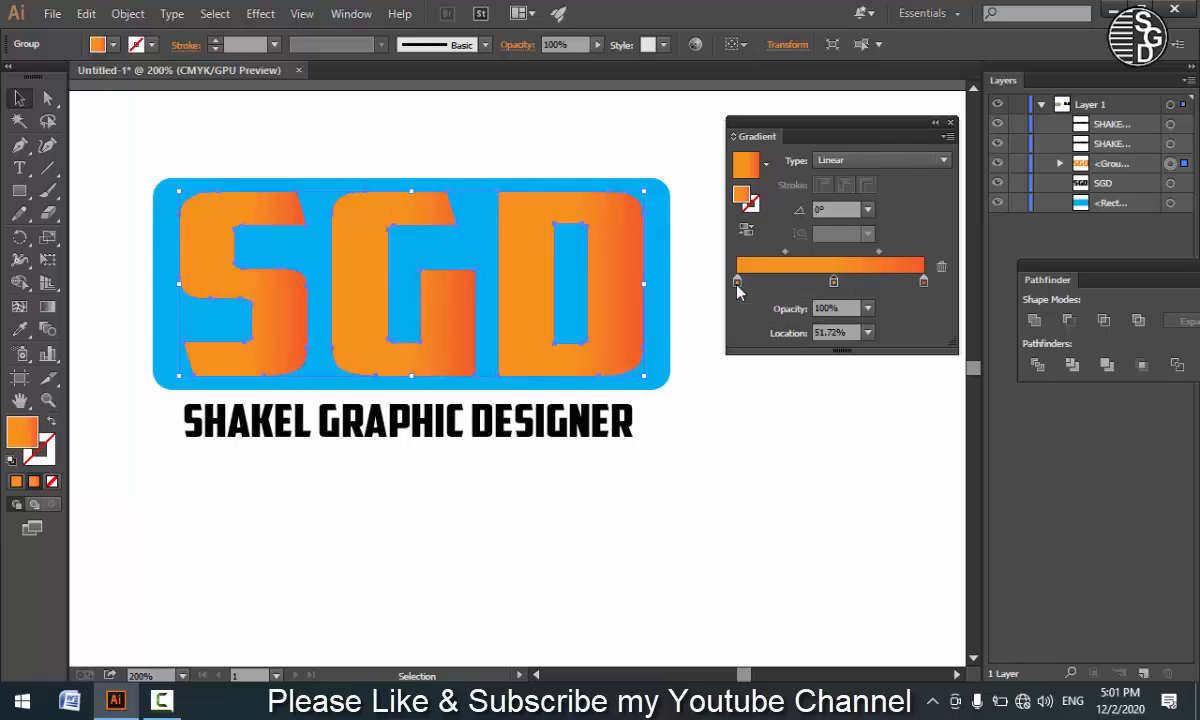
pyautogui.doubleClick(738, 283)
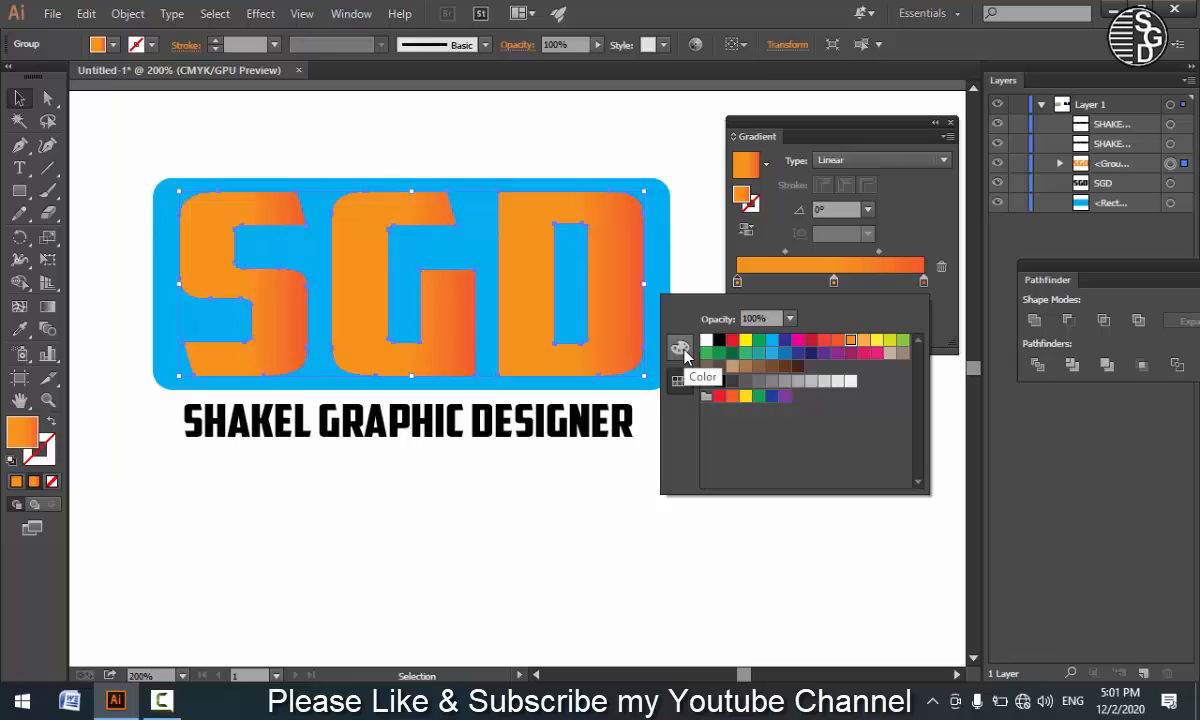
pyautogui.click(680, 348)
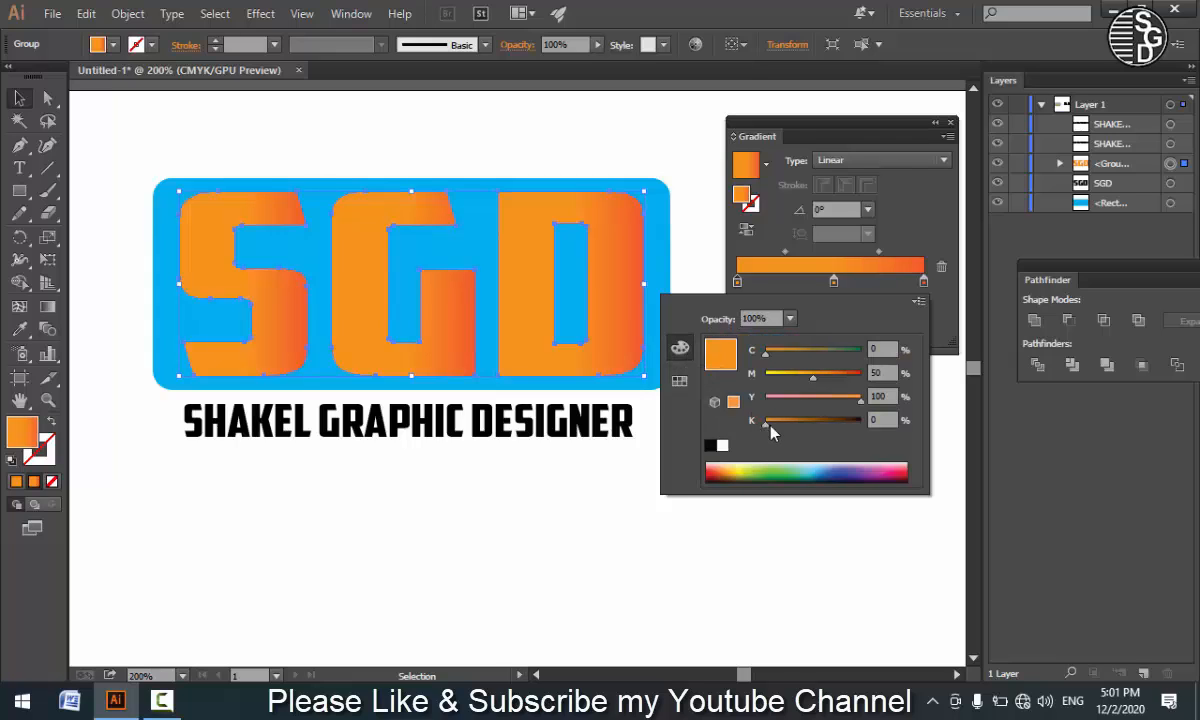
pyautogui.moveTo(766, 424); pyautogui.dragTo(817, 425)
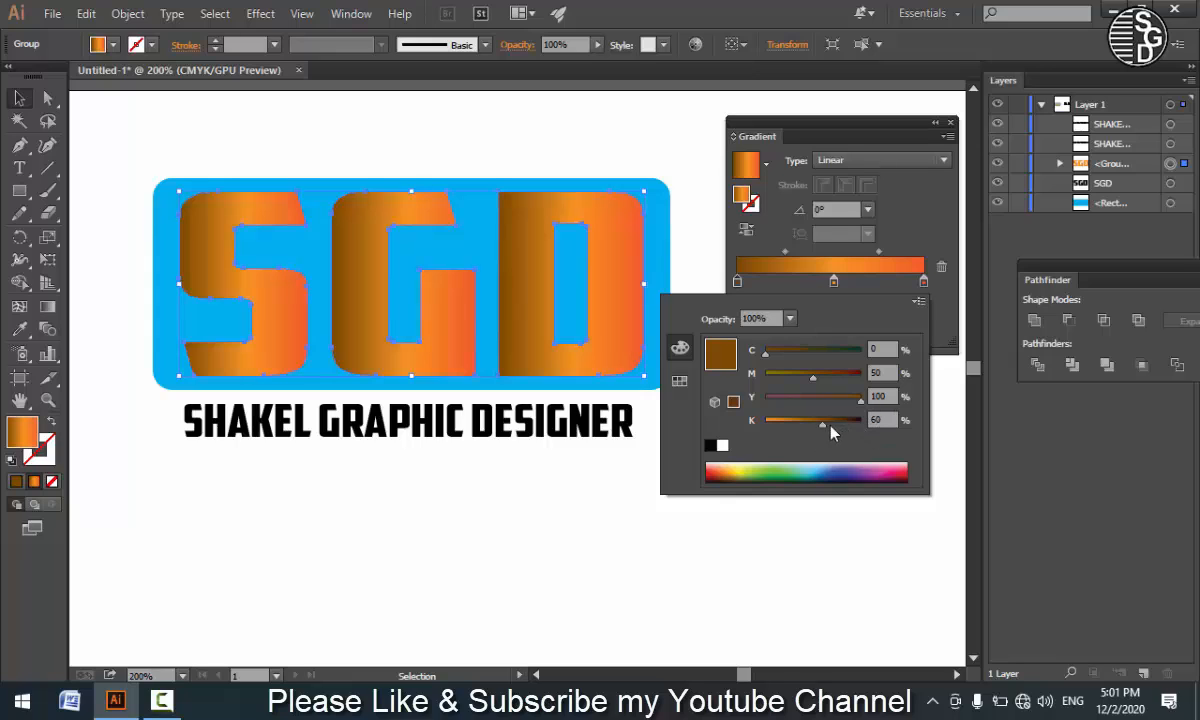
# - Darken the red-orange end stop of the letters' gradient by adding black to its colour mix
pyautogui.click(923, 281)
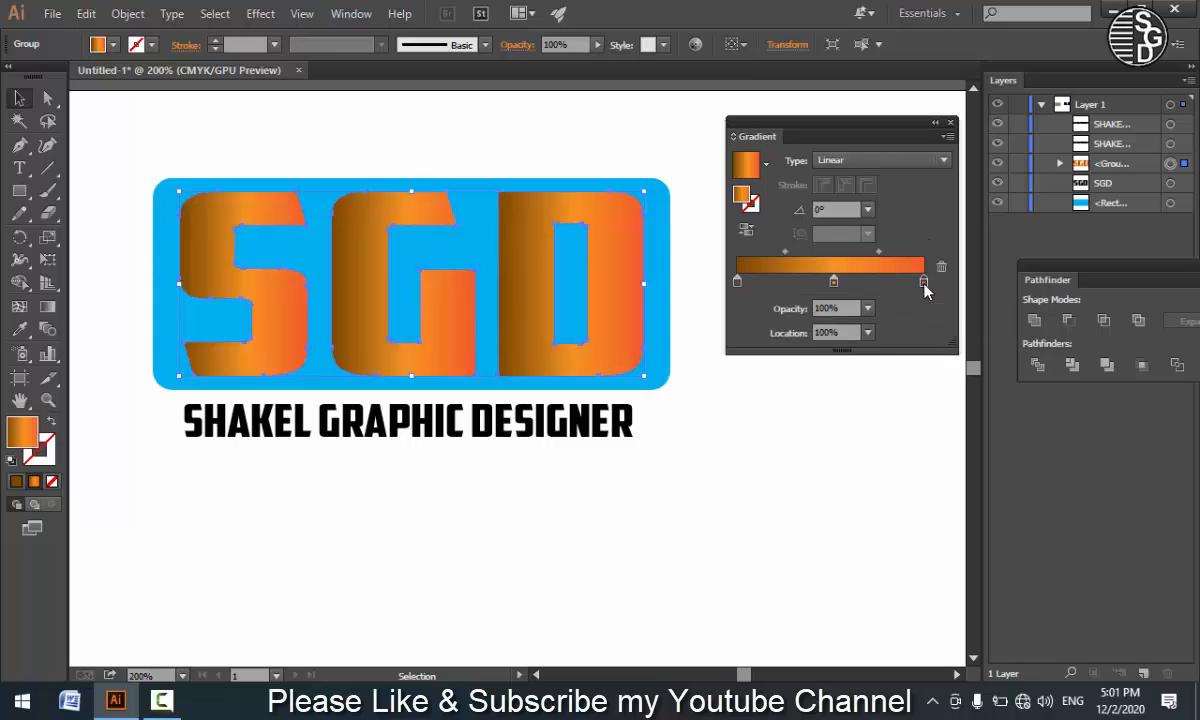
pyautogui.doubleClick(923, 281)
pyautogui.moveTo(765, 423); pyautogui.dragTo(823, 436)
pyautogui.click(934, 200)
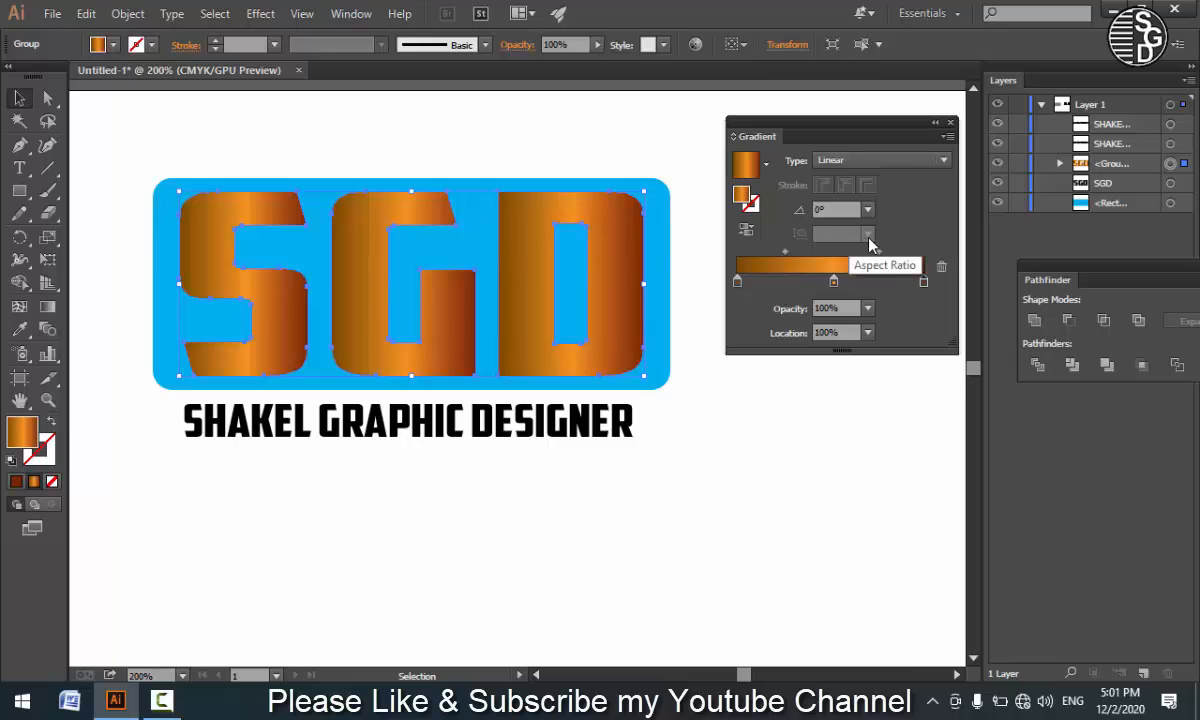
pyautogui.moveTo(885, 133); pyautogui.dragTo(1107, 238)
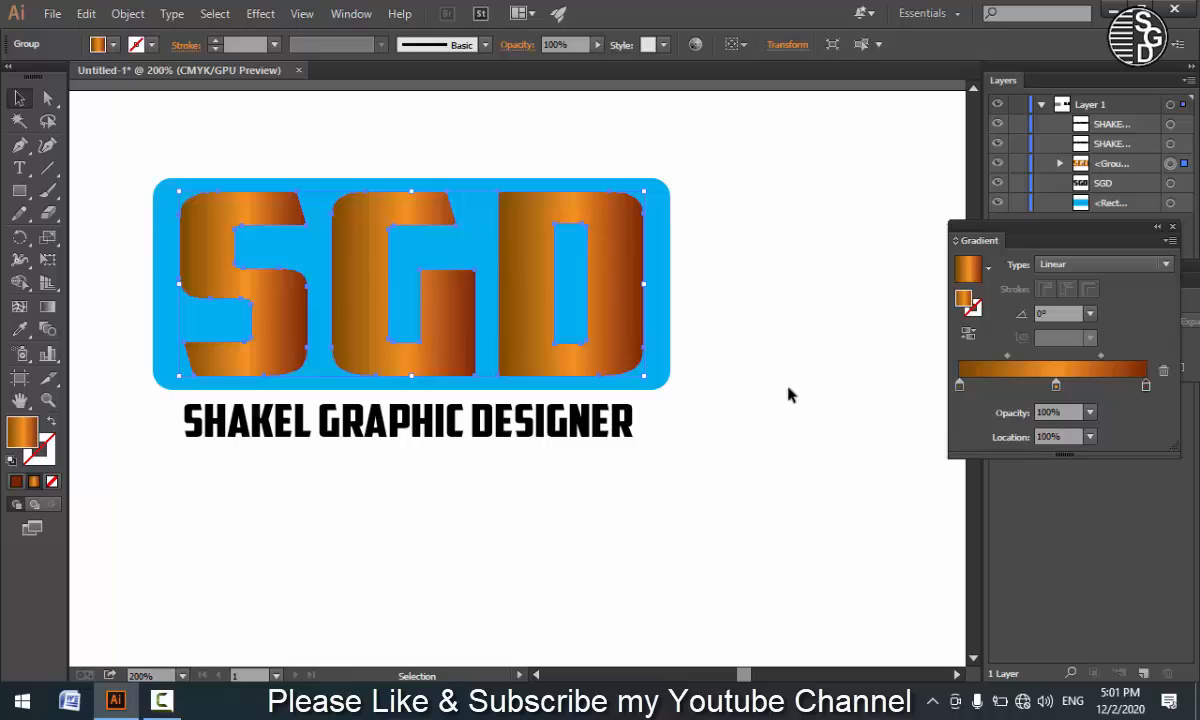
# - Cut the gradient SGD letters out of the blue rounded rectangle with the Pathfinder's Exclude mode
pyautogui.click(760, 431)
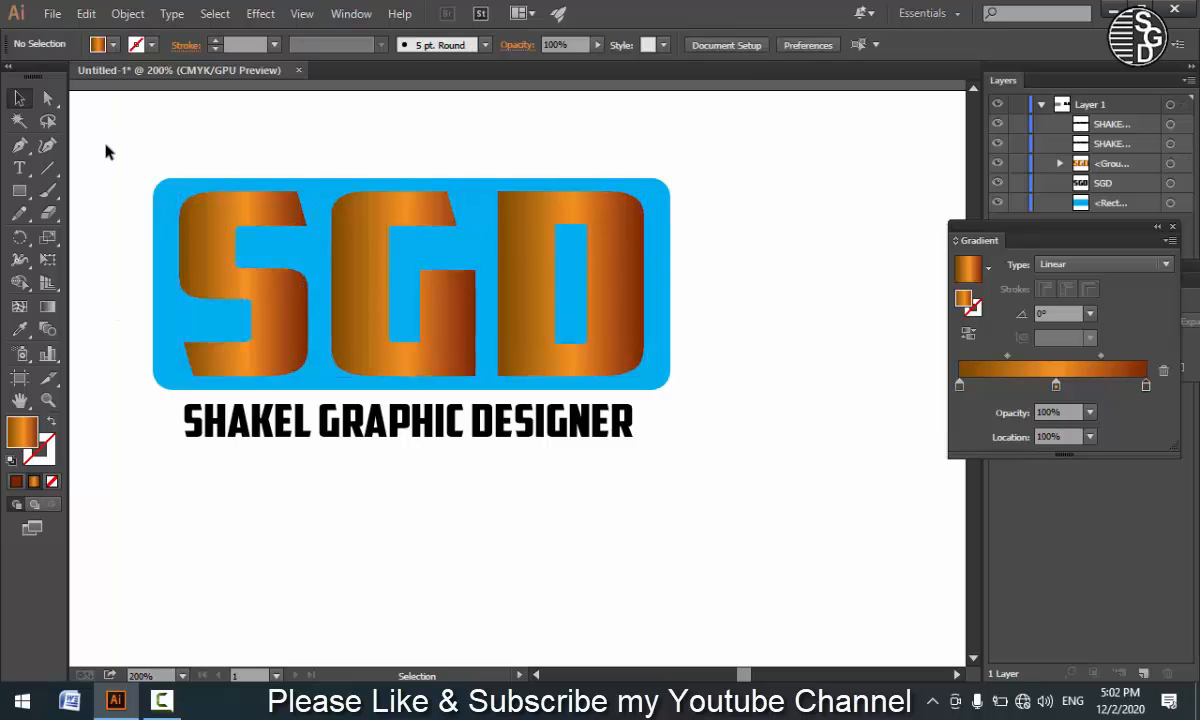
pyautogui.moveTo(107, 150); pyautogui.dragTo(255, 255)
pyautogui.rightClick(250, 280)
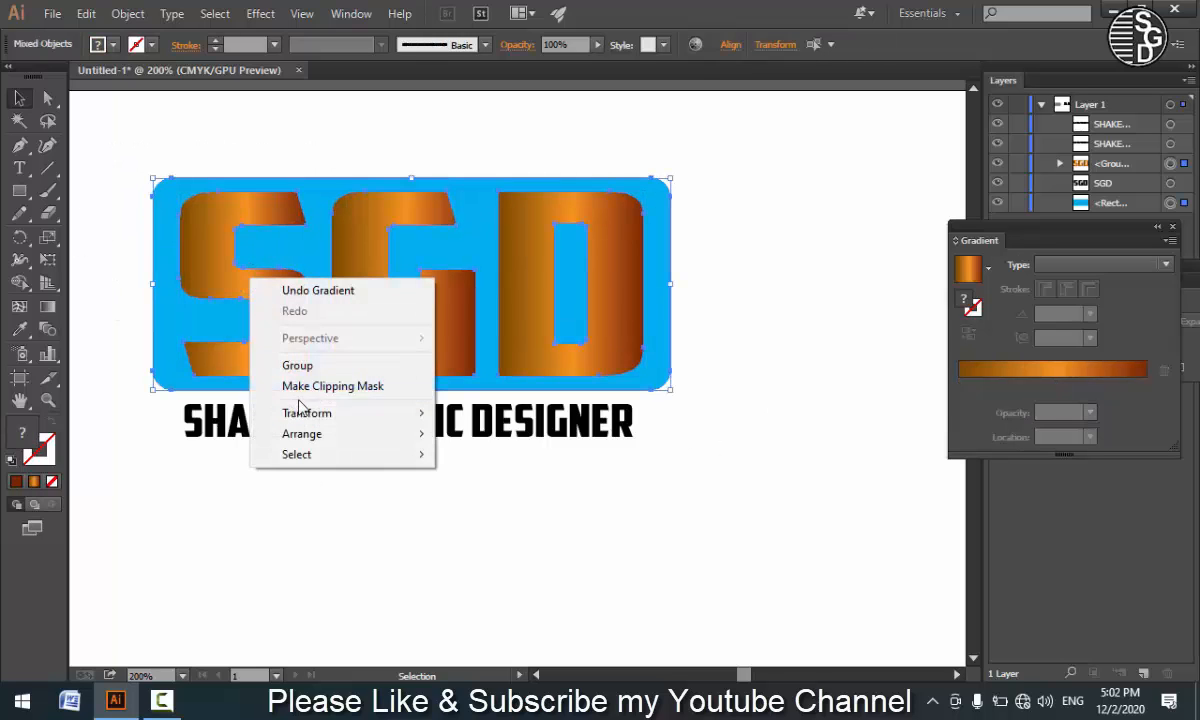
pyautogui.click(217, 254)
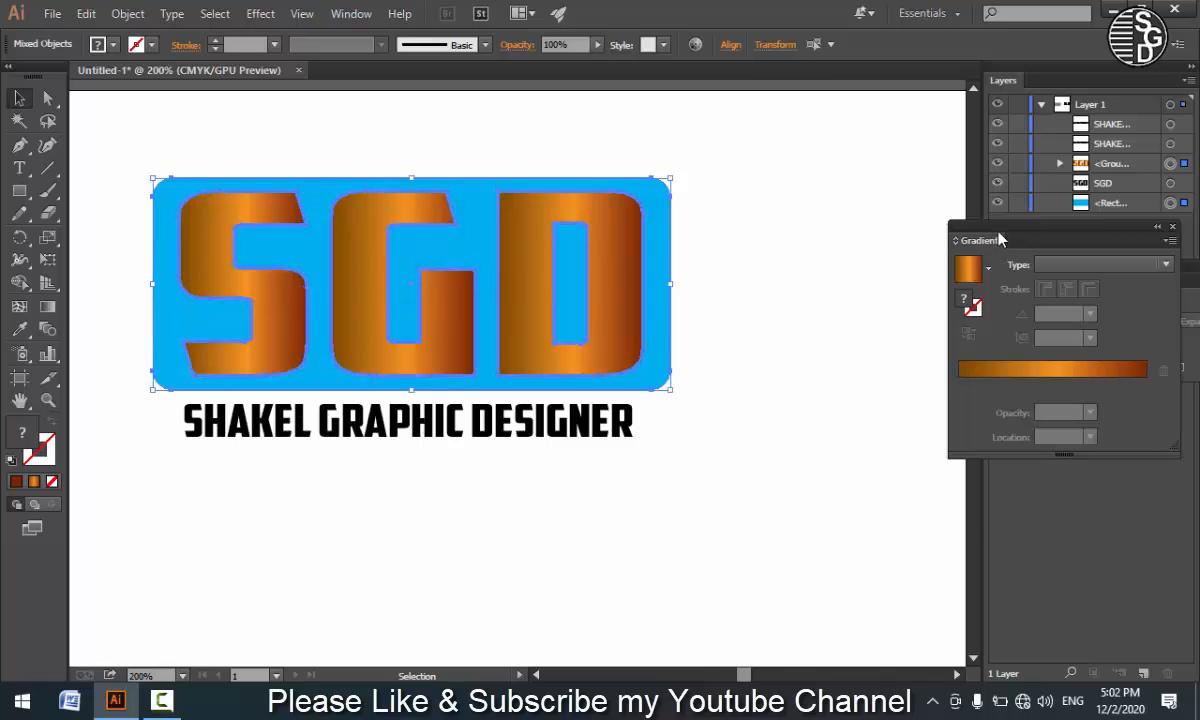
pyautogui.moveTo(1000, 240); pyautogui.dragTo(1057, 450)
pyautogui.moveTo(1100, 268); pyautogui.dragTo(868, 225)
pyautogui.click(900, 274)
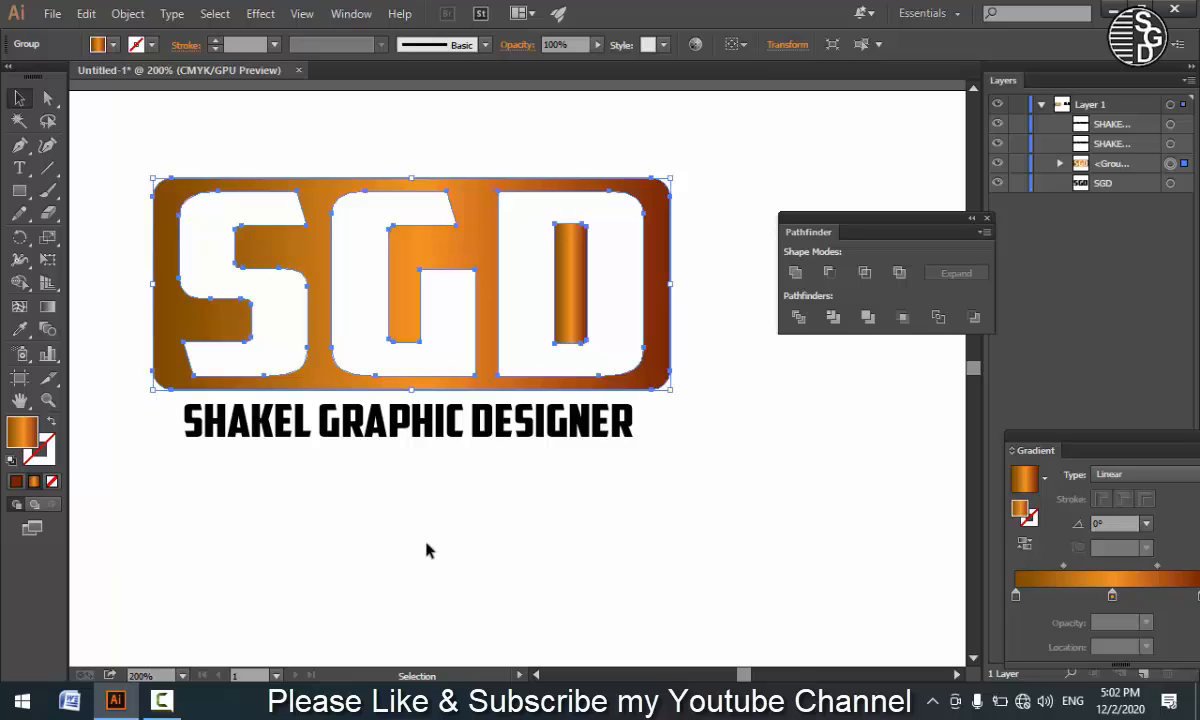
pyautogui.click(265, 542)
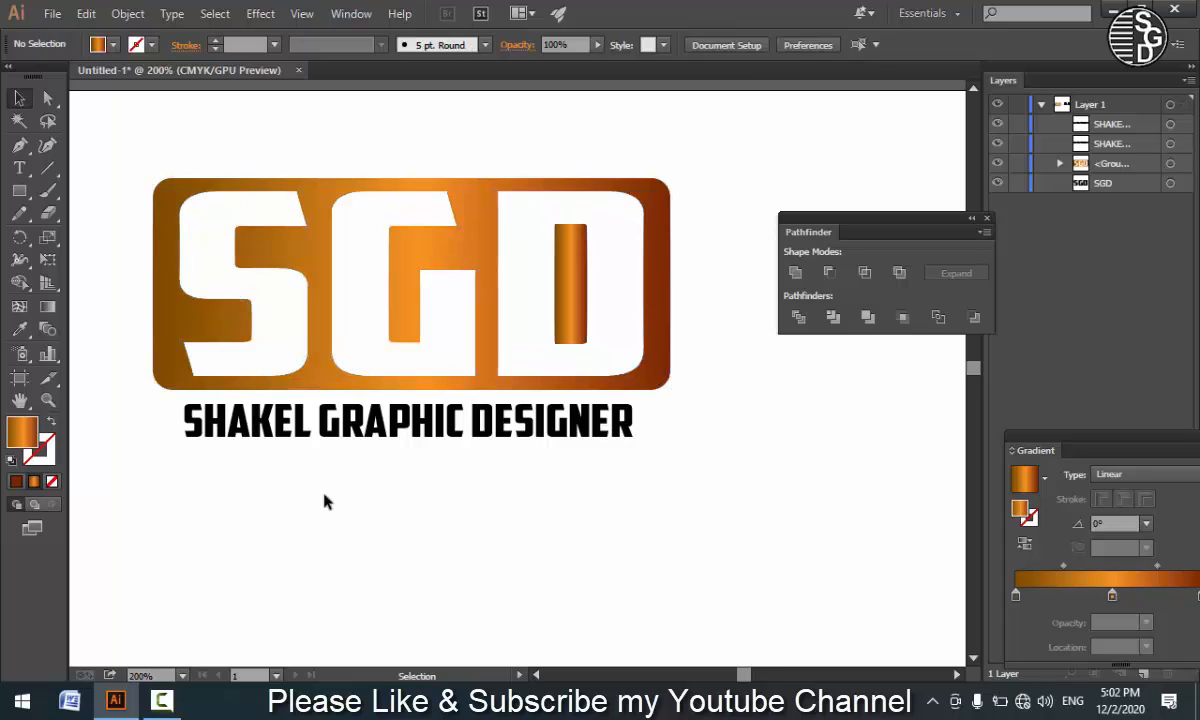
# - Correct the spelling of the tagline under the badge to "SHAKEEL GRAPHIC DESIGNER"
pyautogui.click(572, 270)
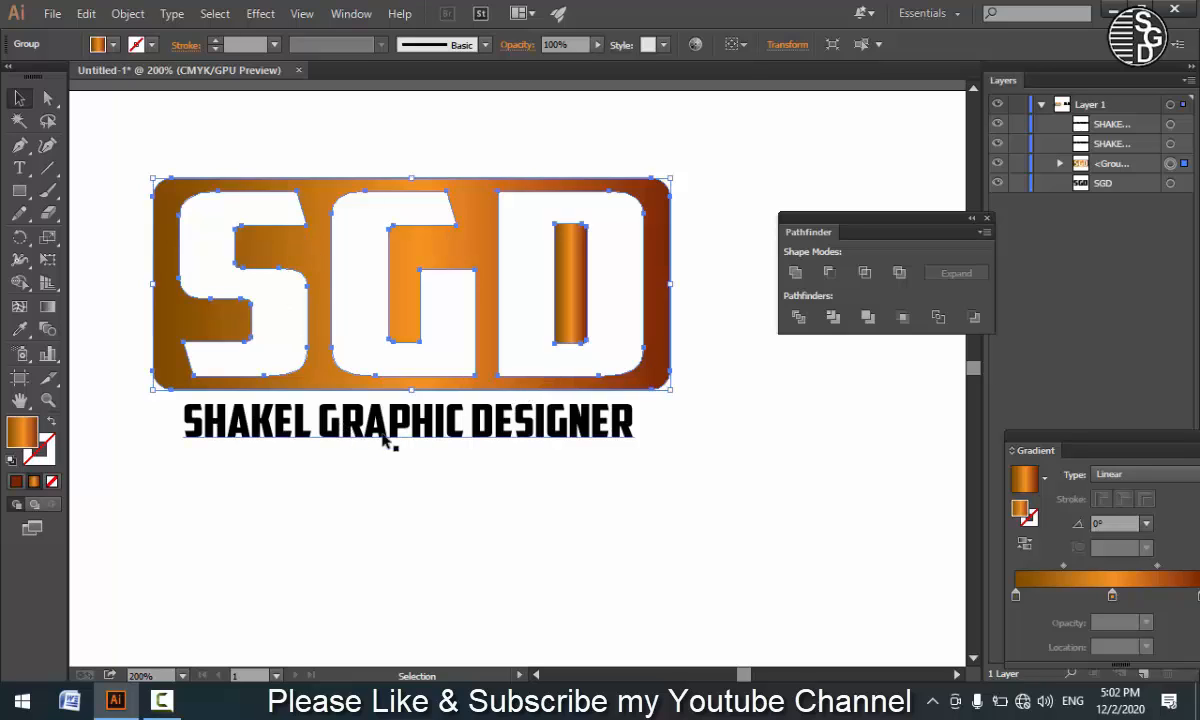
pyautogui.doubleClick(290, 423)
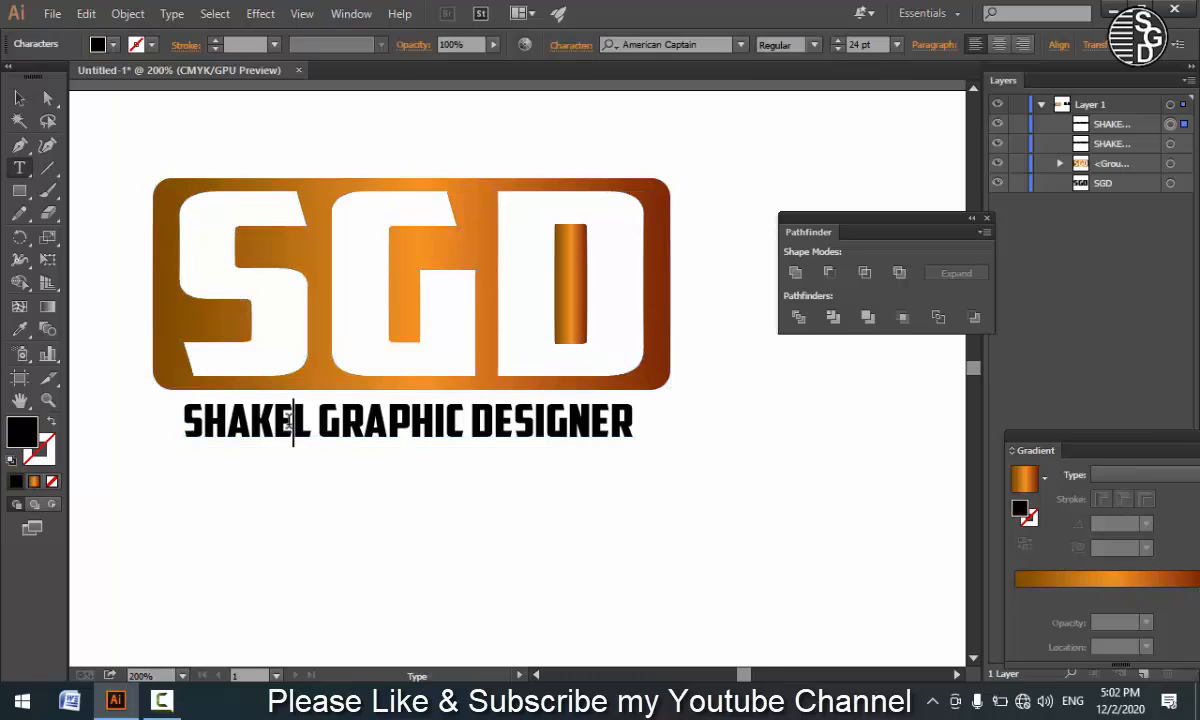
pyautogui.write('E')
pyautogui.click(19, 98)
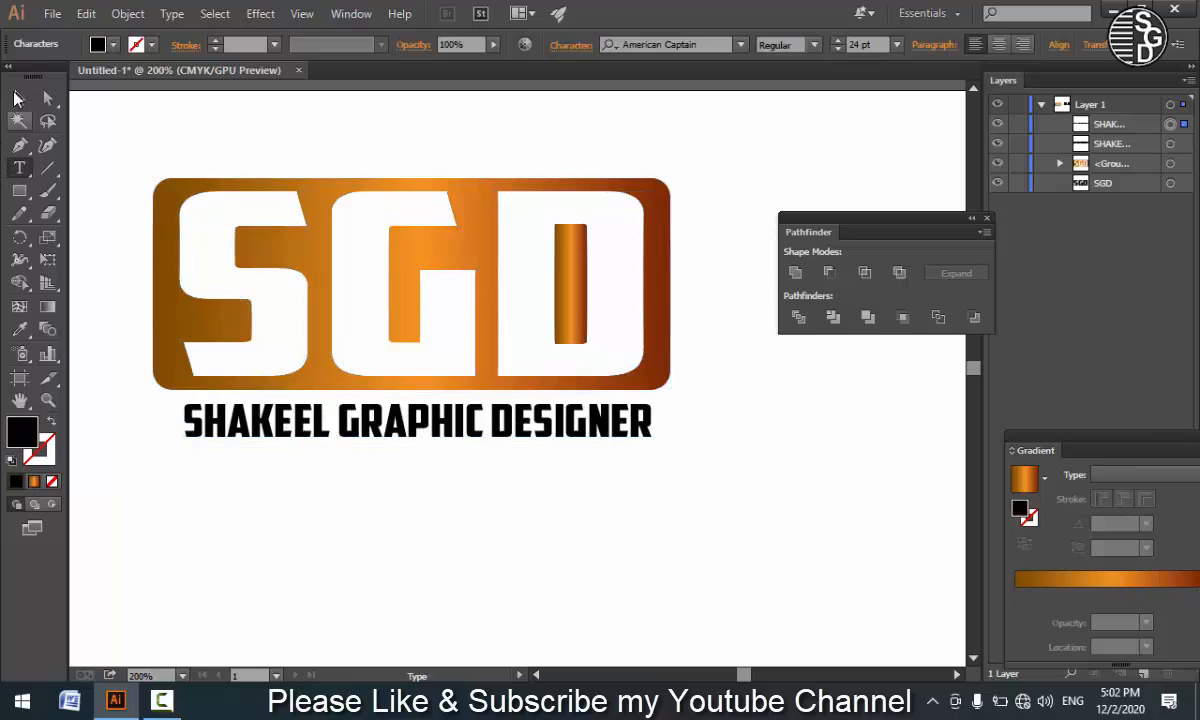
# - Try to copy the badge's gradient onto the live tagline text with the Eyedropper
pyautogui.click(316, 425)
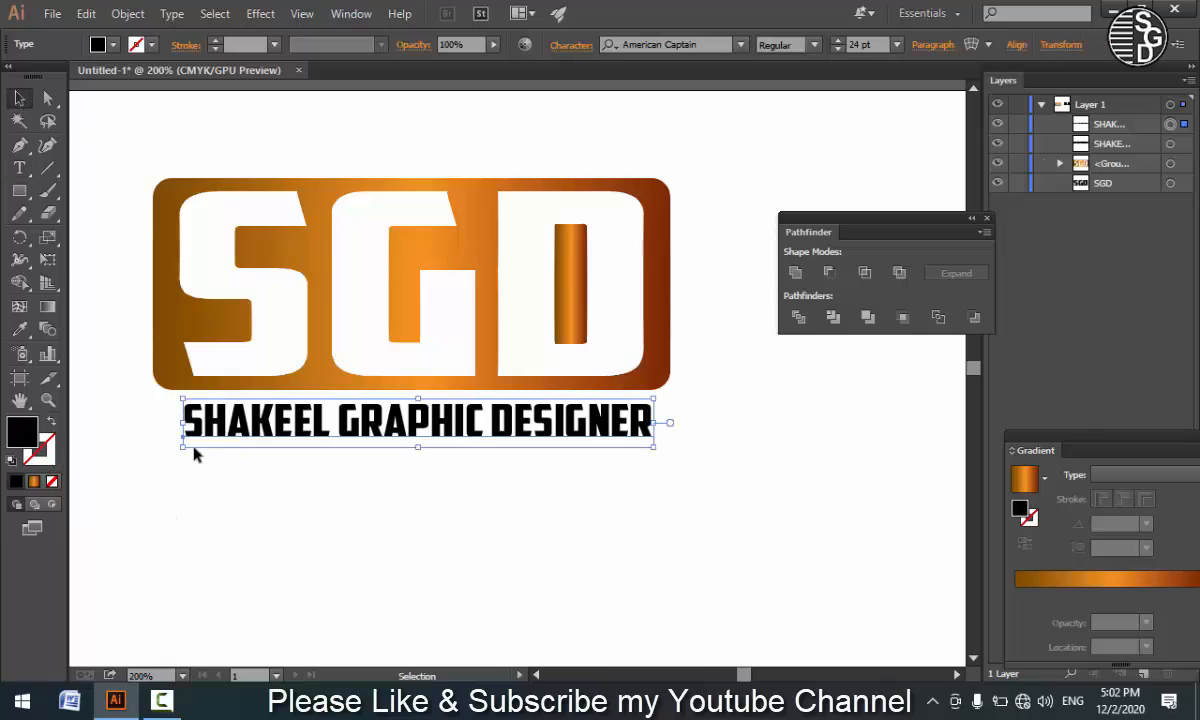
pyautogui.click(19, 329)
pyautogui.click(172, 313)
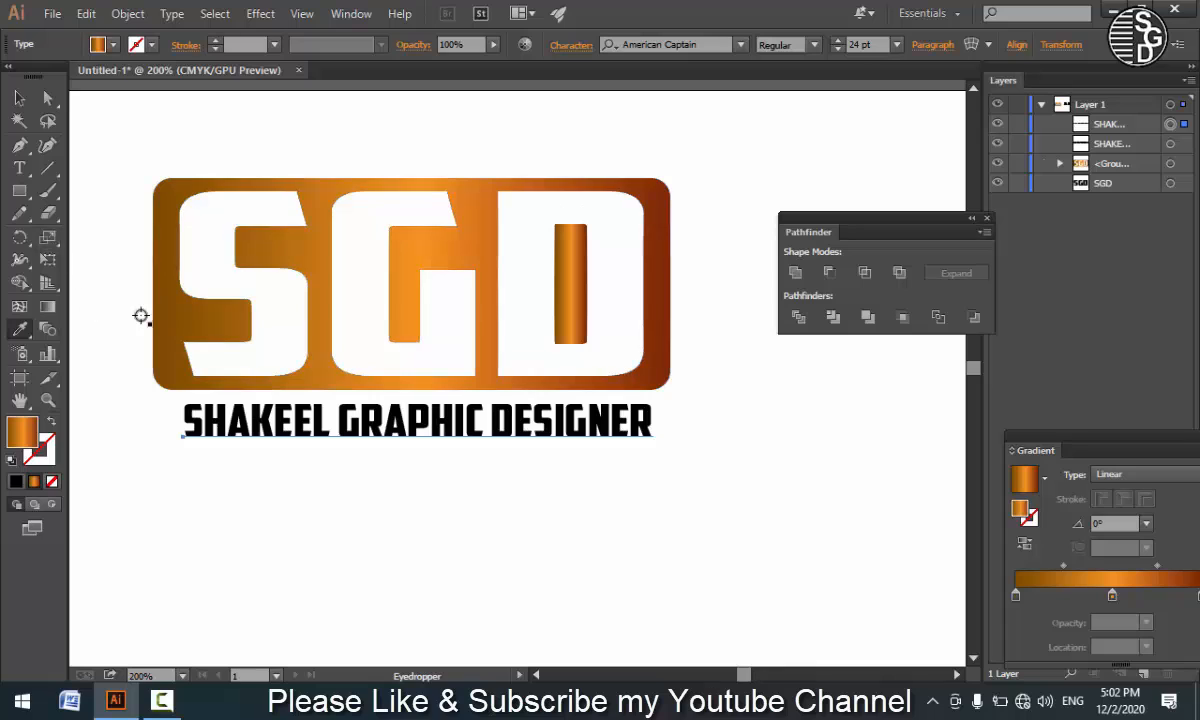
pyautogui.click(19, 98)
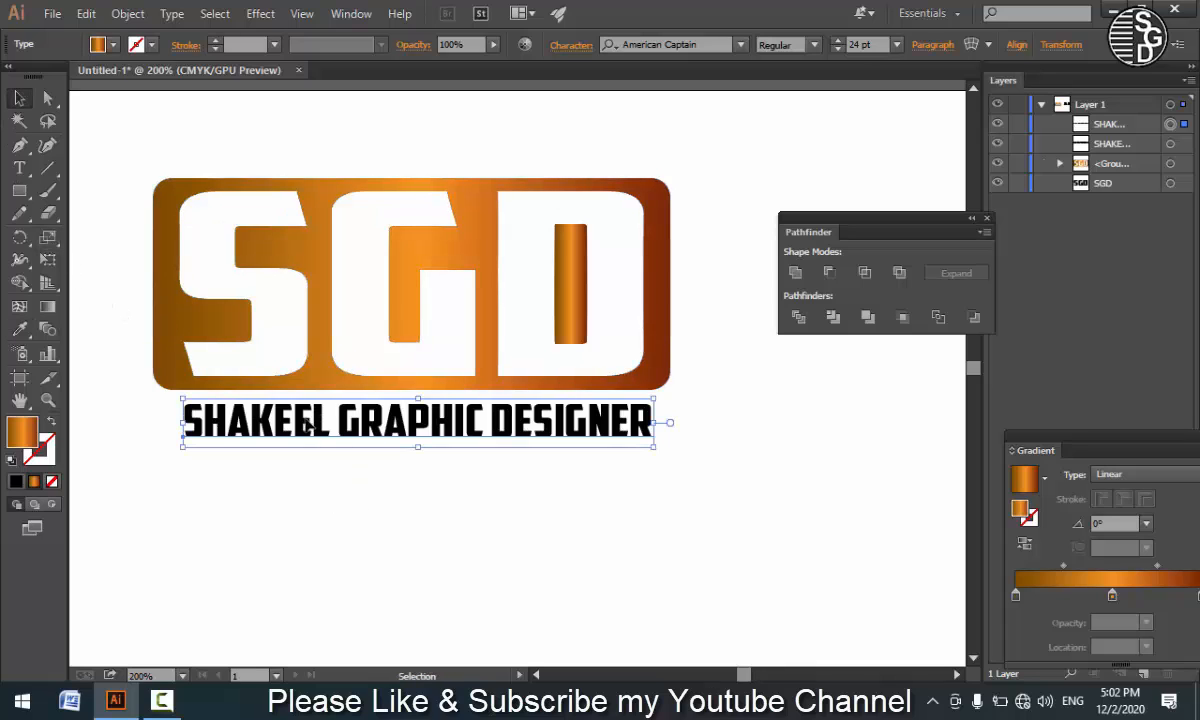
# - Convert the tagline under the badge to outlines and apply the badge's orange-brown gradient to it with the Eyedropper
pyautogui.rightClick(264, 427)
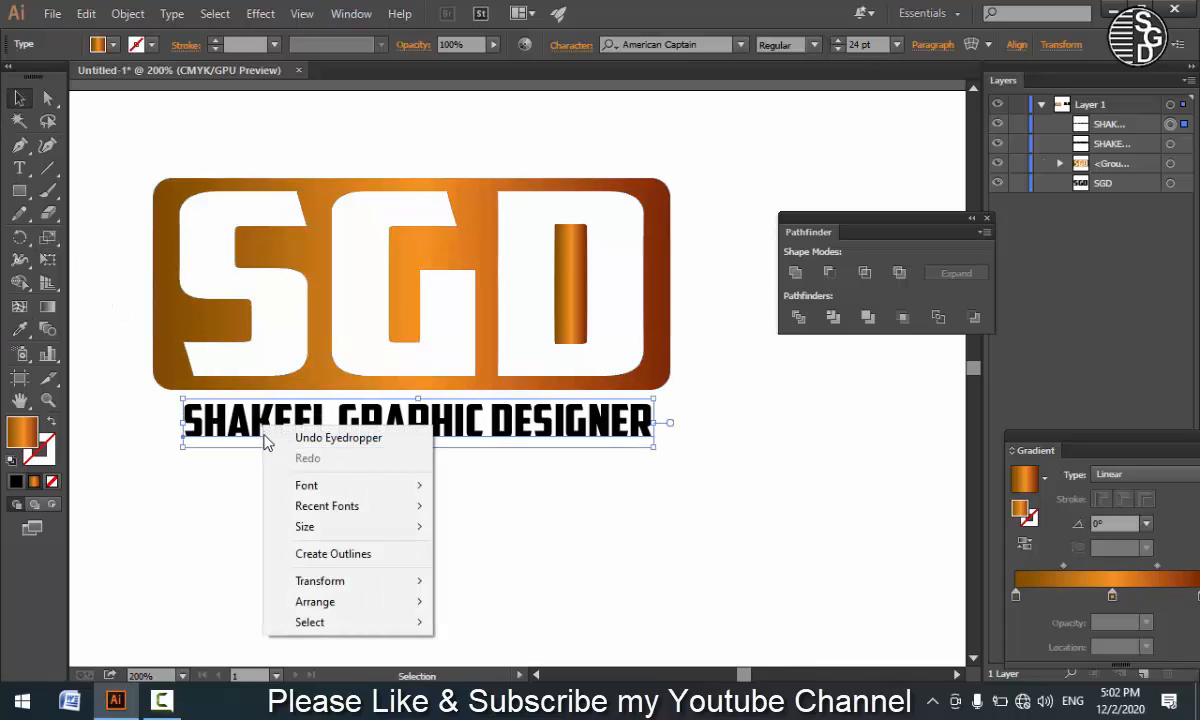
pyautogui.click(324, 554)
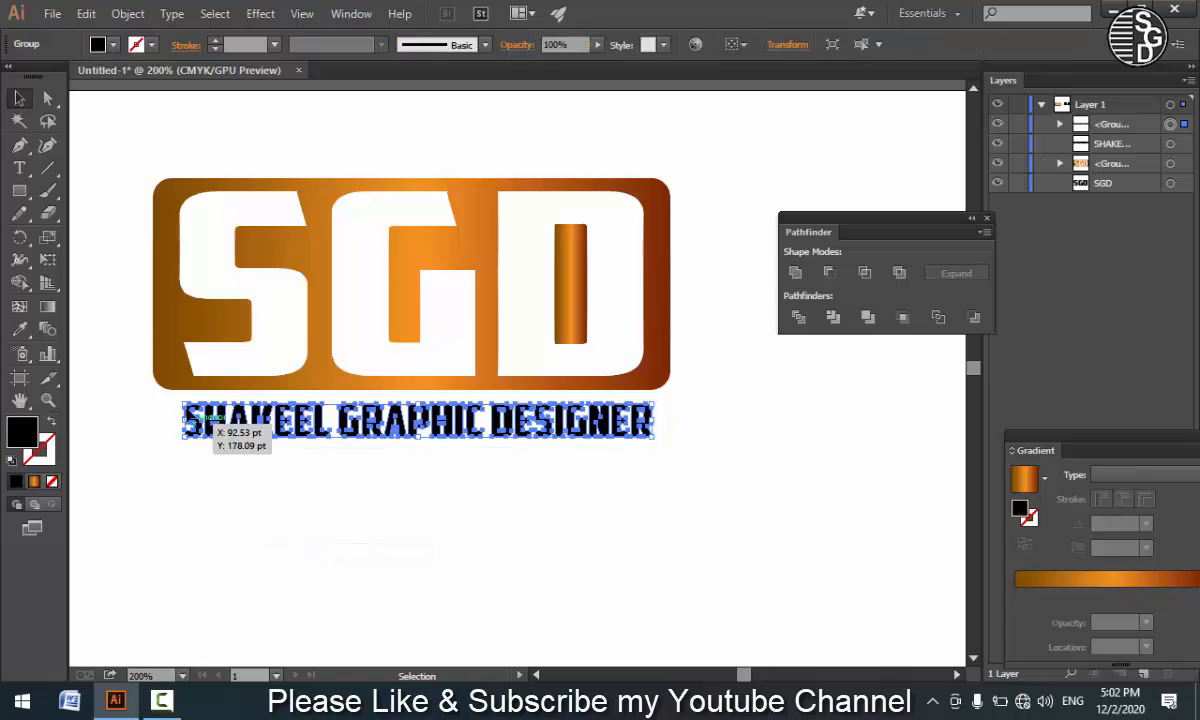
pyautogui.click(22, 329)
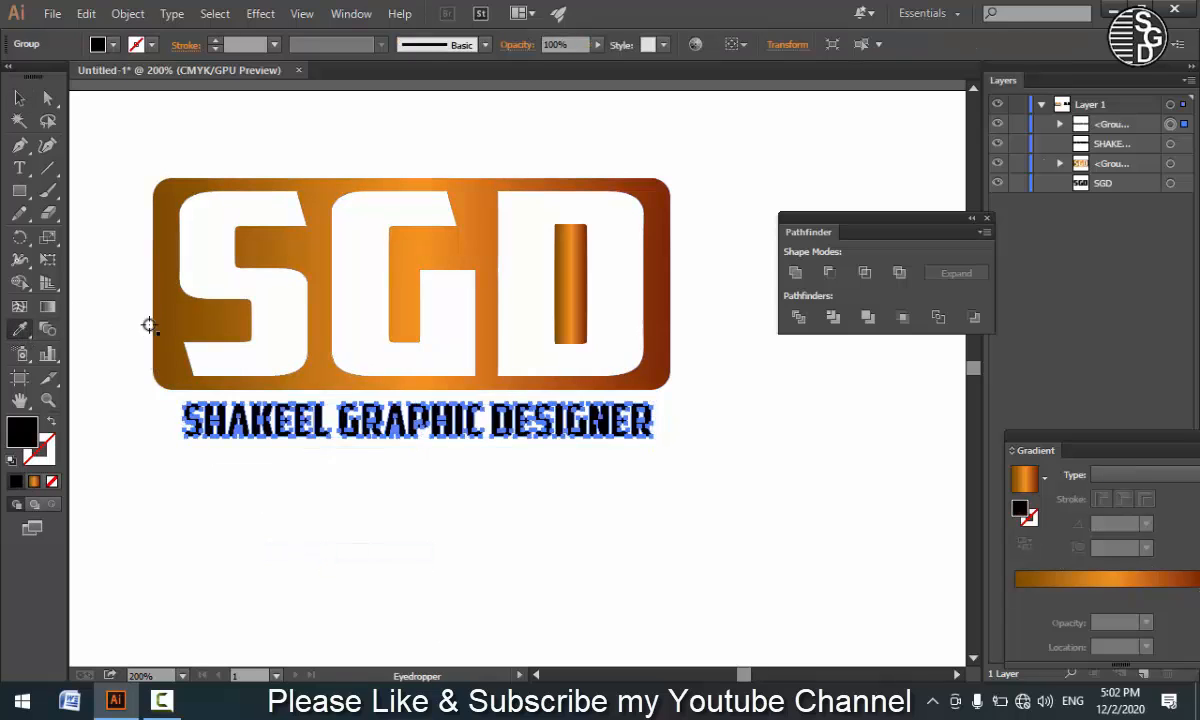
pyautogui.click(161, 322)
pyautogui.click(19, 97)
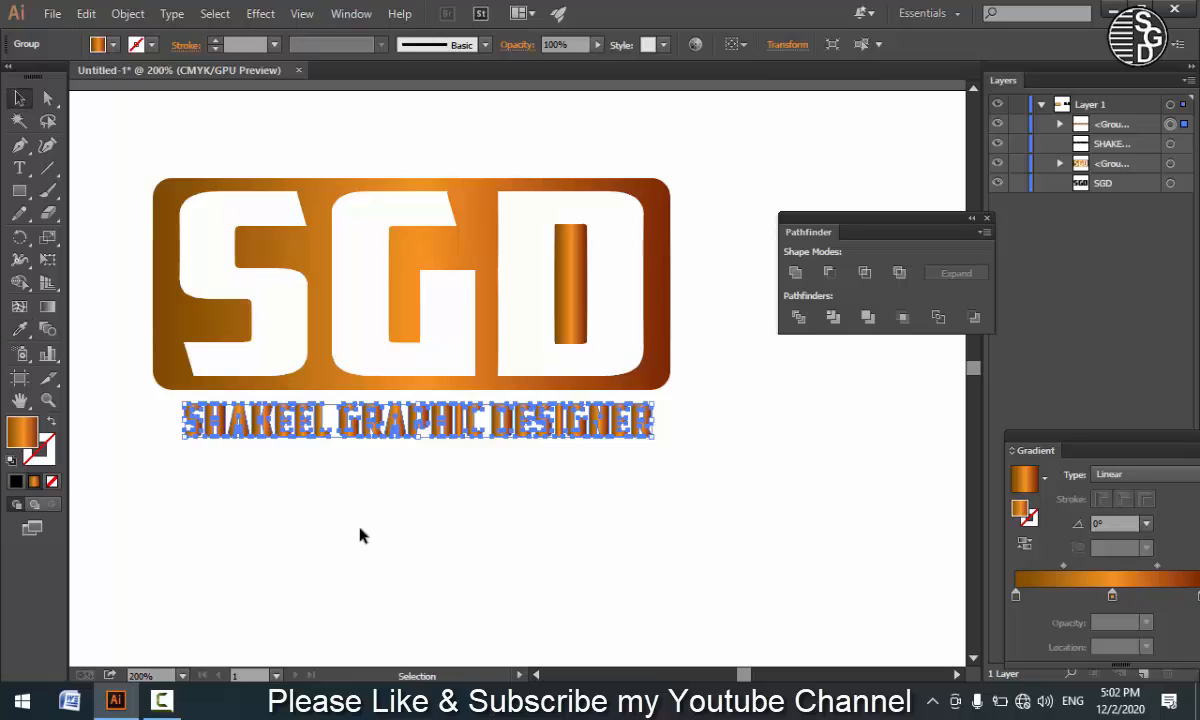
# - Reposition the floating Pathfinder panel and nudge the tagline under the black SGD text down by three increments
pyautogui.click(590, 570)
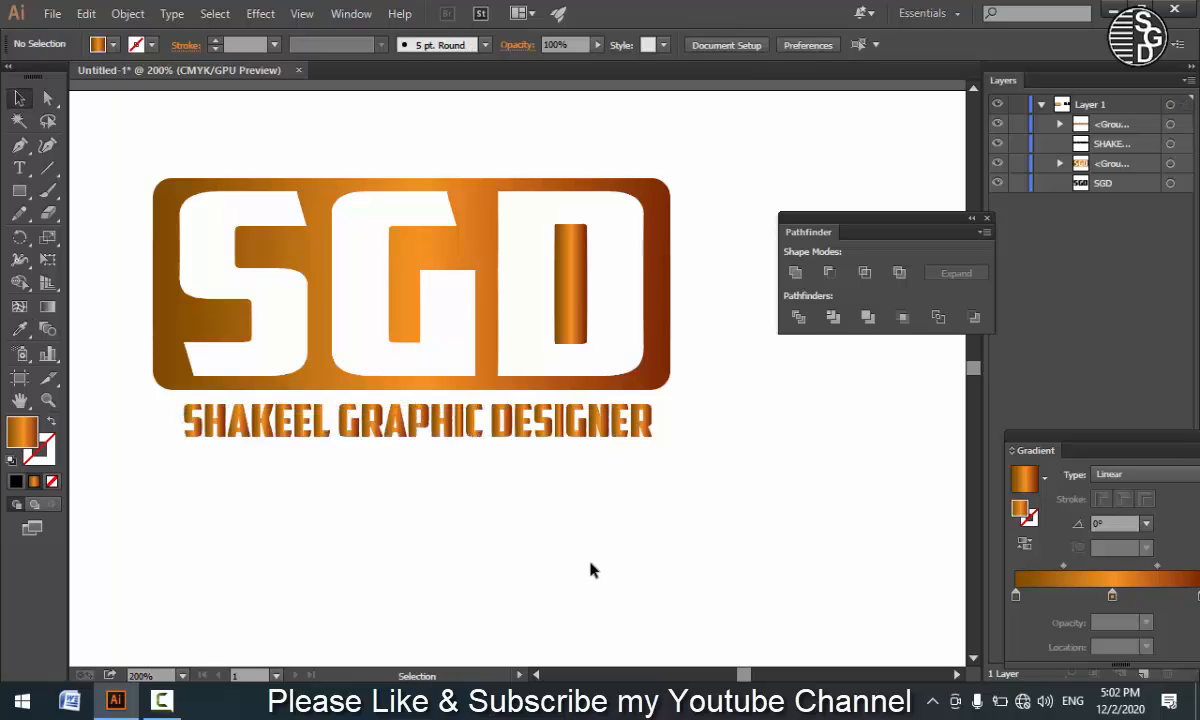
pyautogui.scroll(-3, 573, 554)
pyautogui.moveTo(694, 446); pyautogui.dragTo(500, 361)
pyautogui.moveTo(846, 228); pyautogui.dragTo(868, 151)
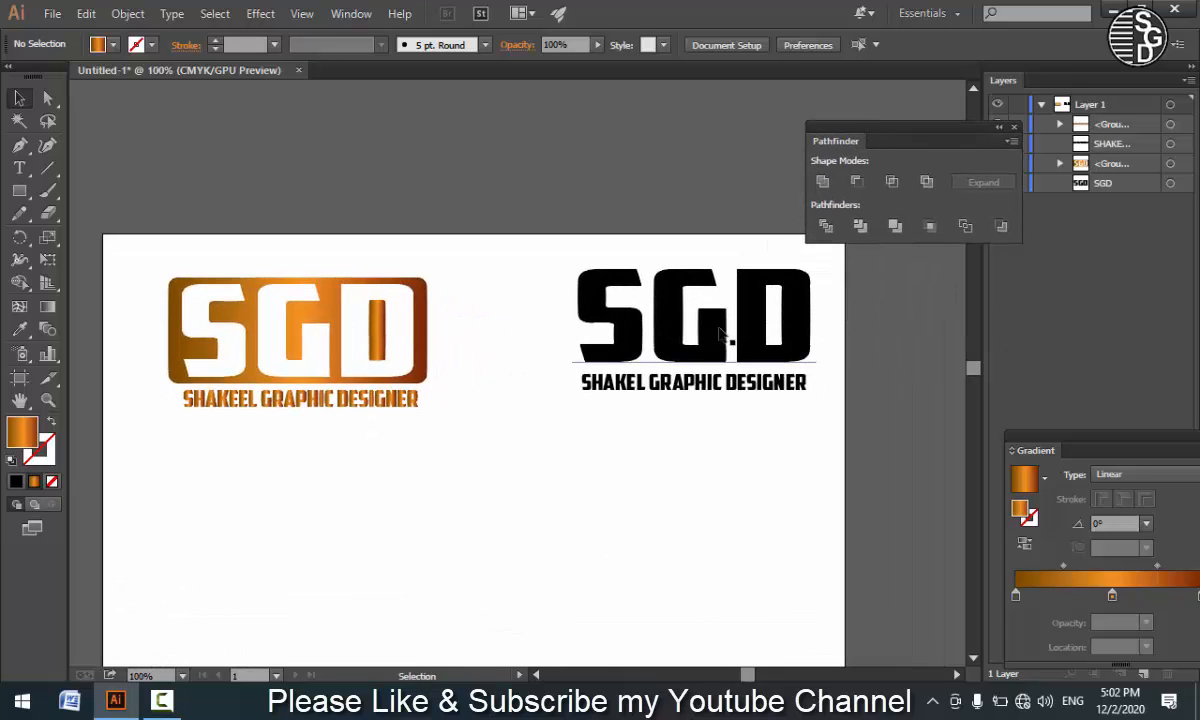
pyautogui.scroll(1, 731, 470)
pyautogui.scroll(1, 873, 300)
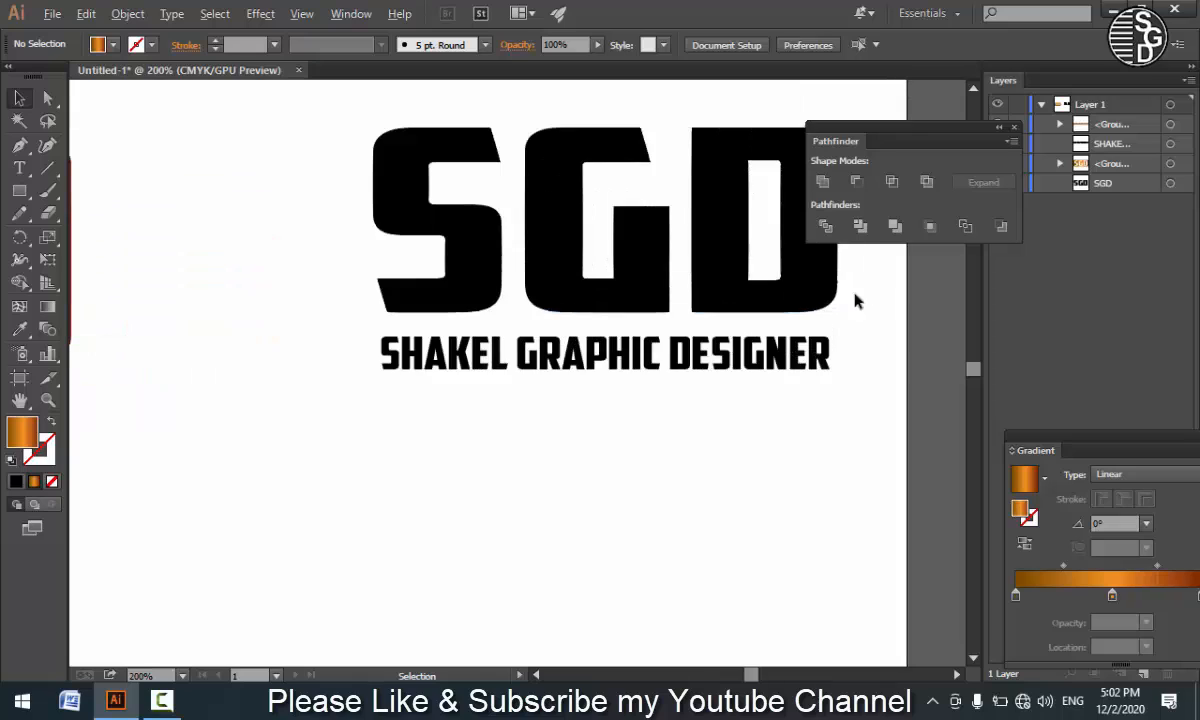
pyautogui.click(642, 360)
pyautogui.press('Down')
pyautogui.press('Down')
pyautogui.press('Down')
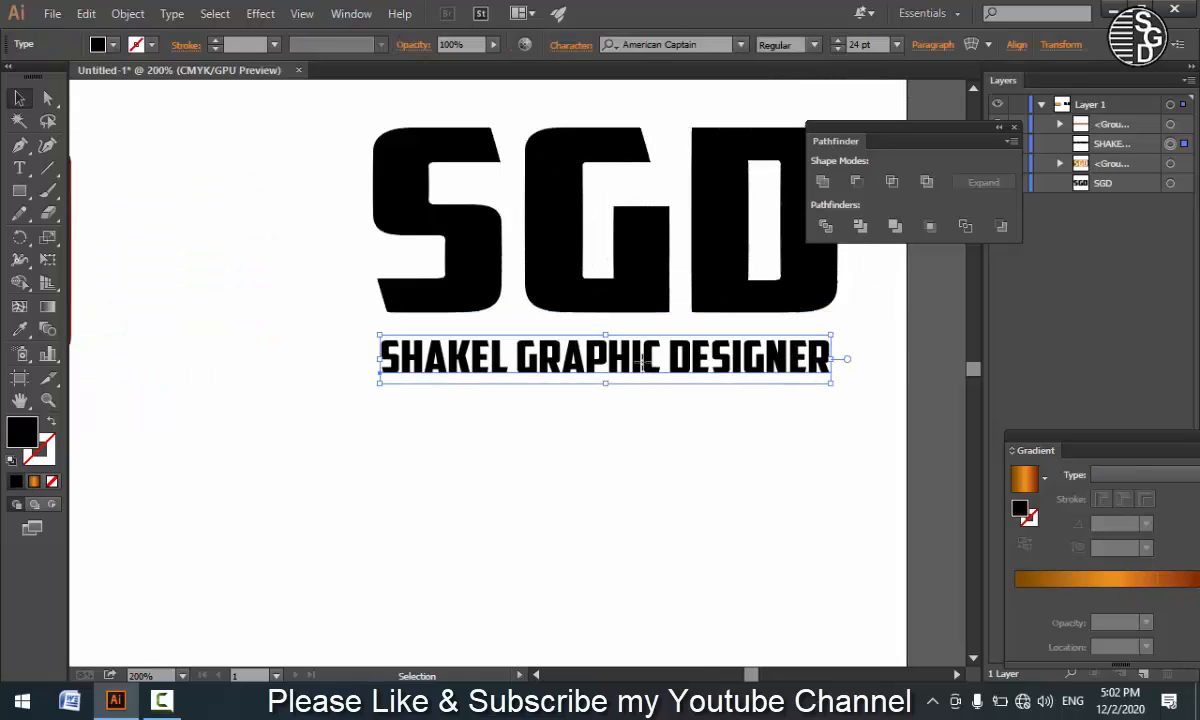
# - Draw a long, thin rectangle below the black logo's tagline and fill it with a green swatch
pyautogui.click(18, 190)
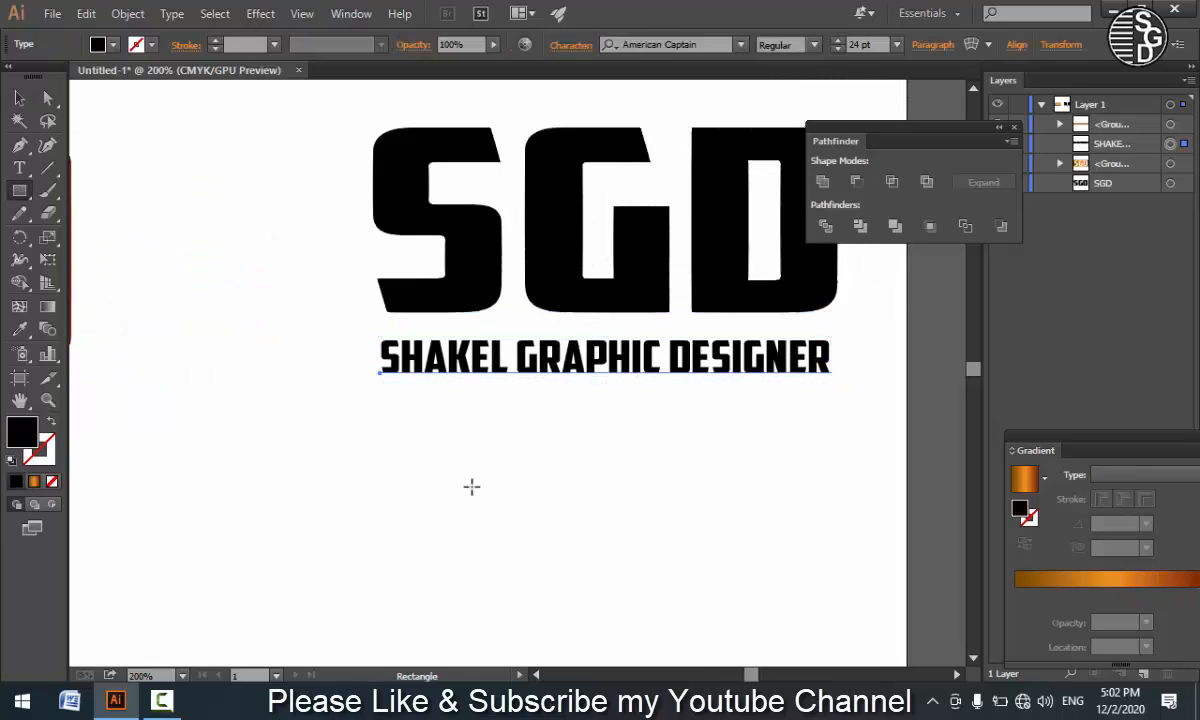
pyautogui.moveTo(347, 416); pyautogui.dragTo(725, 468)
pyautogui.click(19, 97)
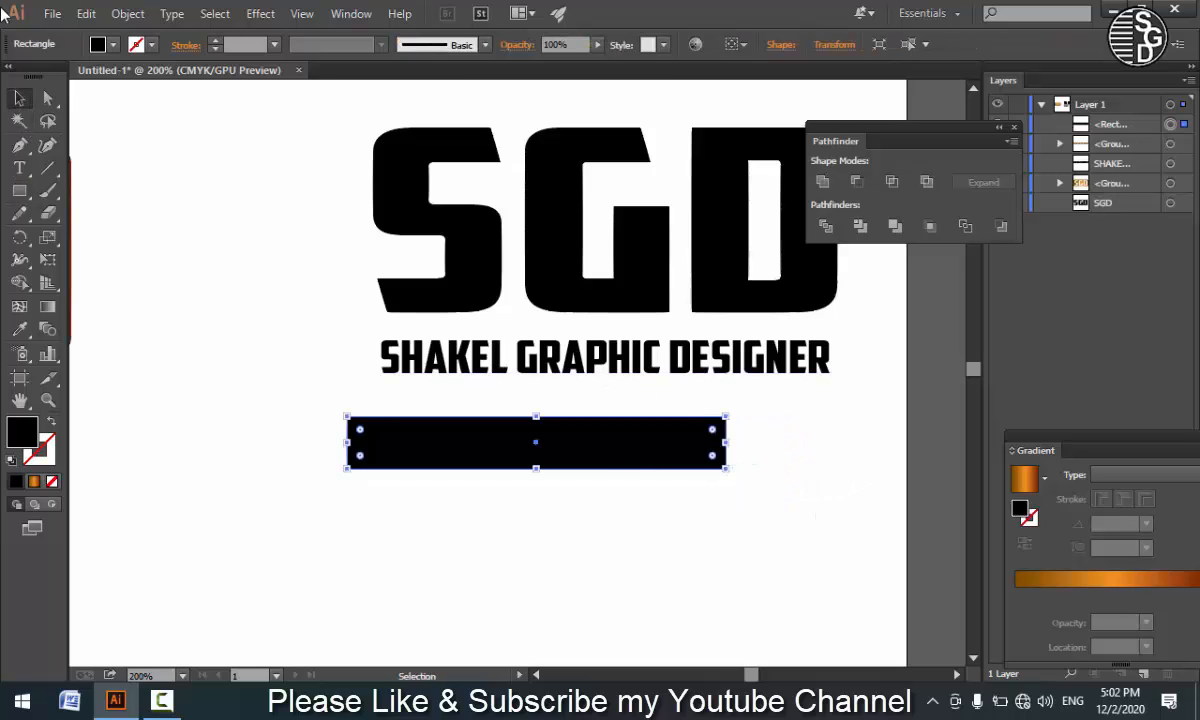
pyautogui.click(98, 44)
pyautogui.click(104, 89)
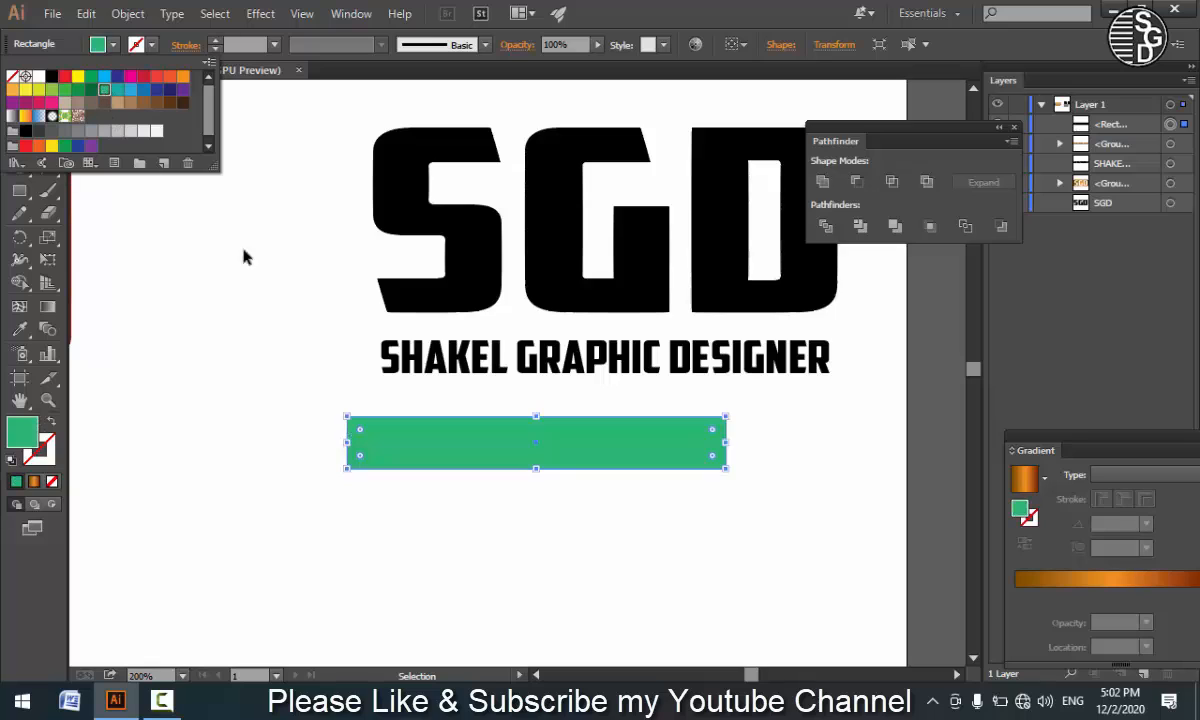
pyautogui.click(433, 447)
# - Place the green rectangle over the black logo's tagline, widen it to the tagline's end, and put it at the bottom of Layer 1
pyautogui.moveTo(455, 437); pyautogui.dragTo(486, 351)
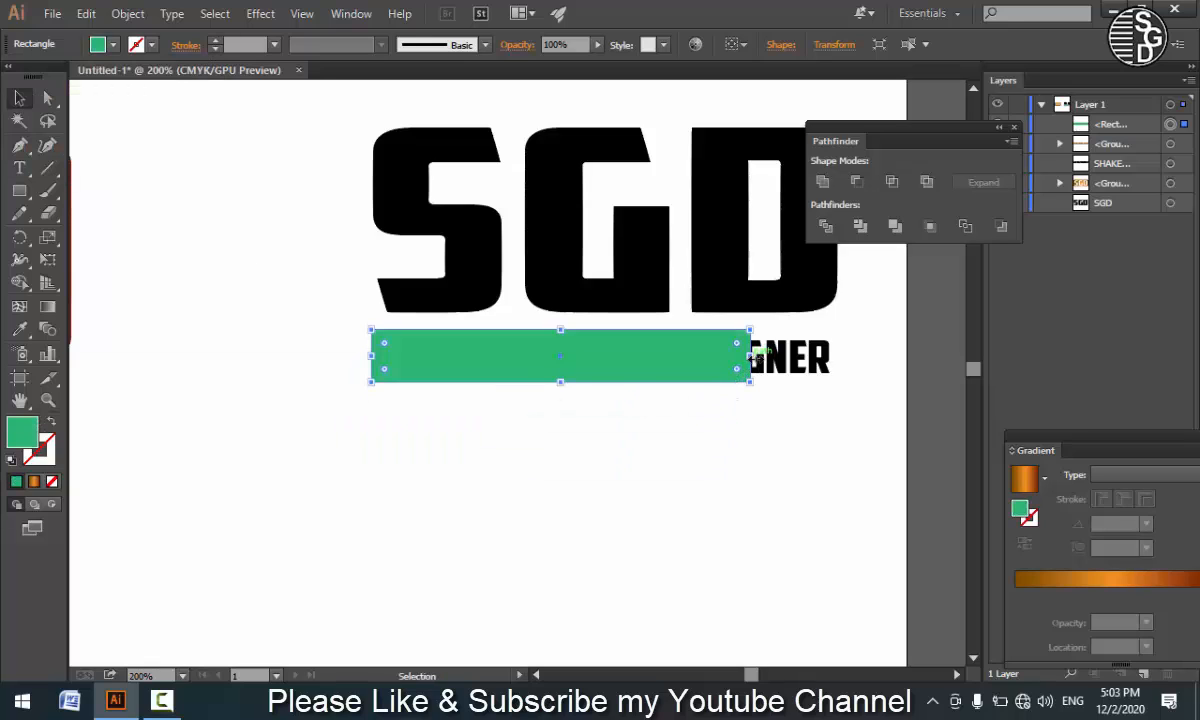
pyautogui.moveTo(749, 355); pyautogui.dragTo(831, 367)
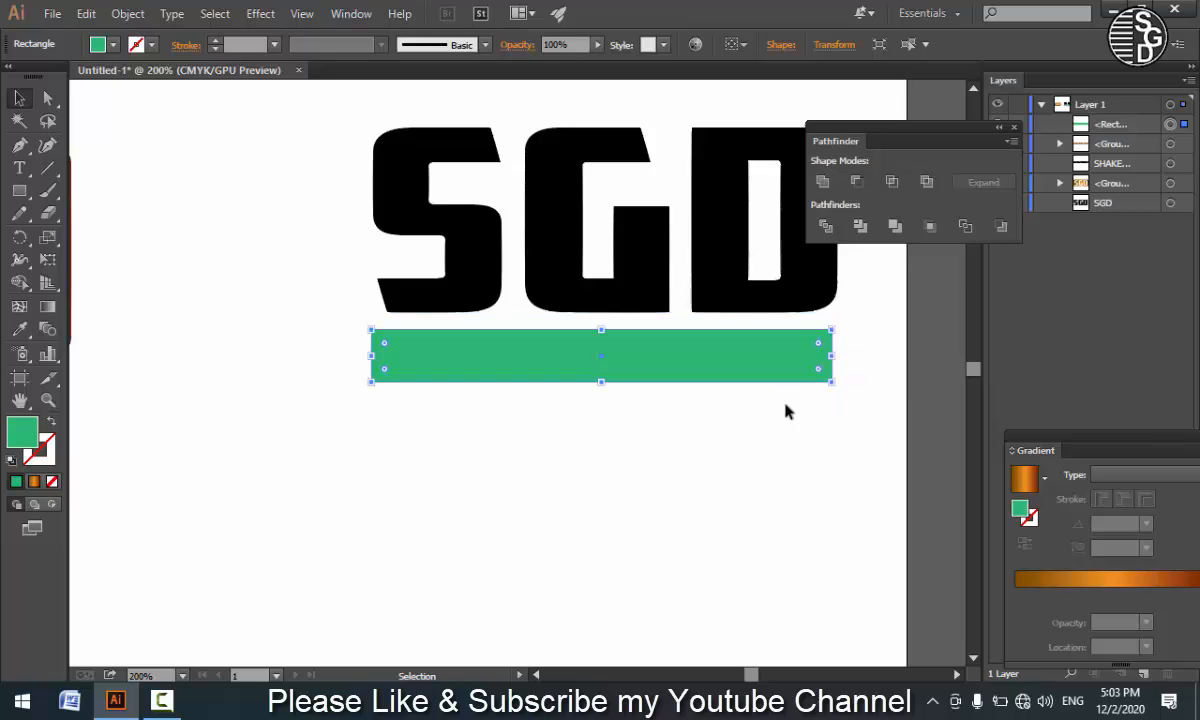
pyautogui.moveTo(1150, 124); pyautogui.dragTo(1140, 212)
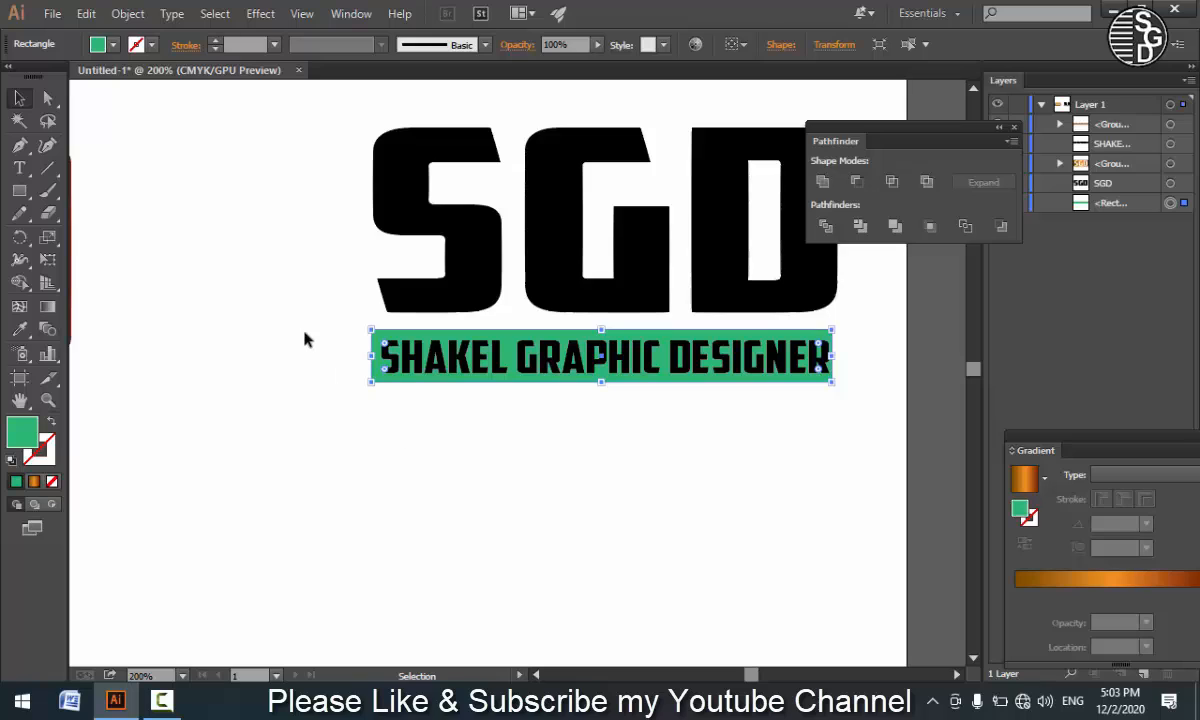
pyautogui.moveTo(328, 340); pyautogui.dragTo(800, 90)
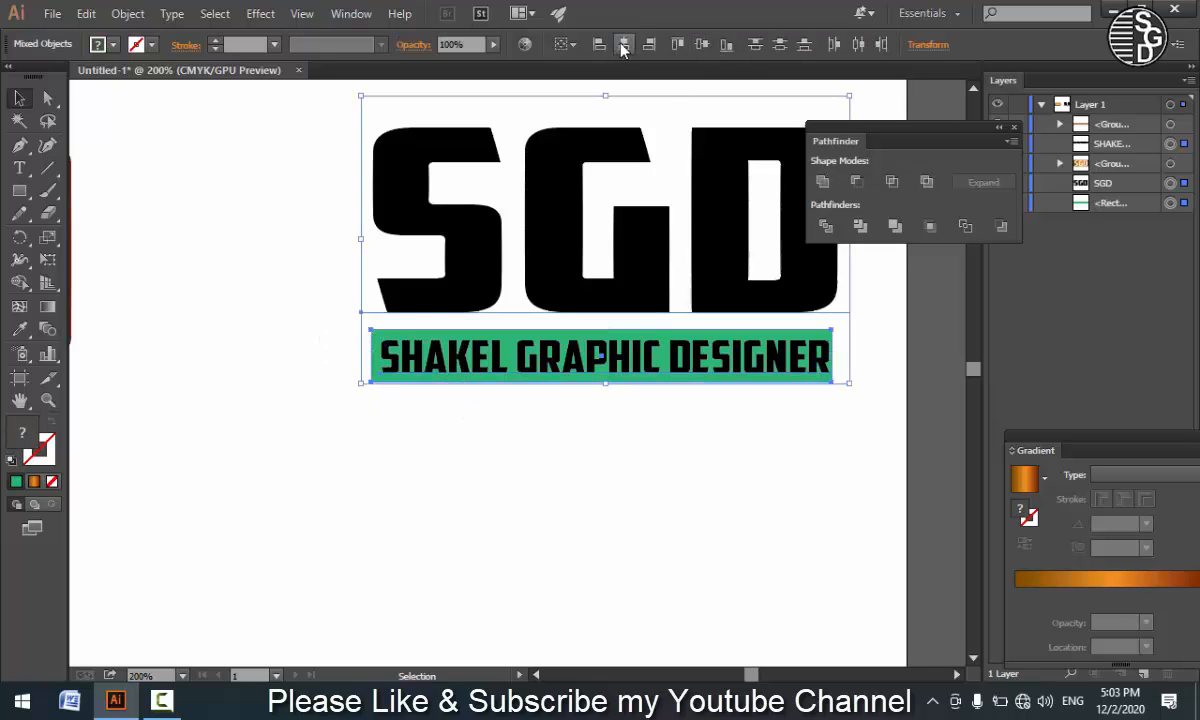
pyautogui.click(421, 431)
pyautogui.hotkey('ctrl', 'a')
pyautogui.click(487, 477)
# - Select the black SGD text above the green bar
pyautogui.click(458, 280)
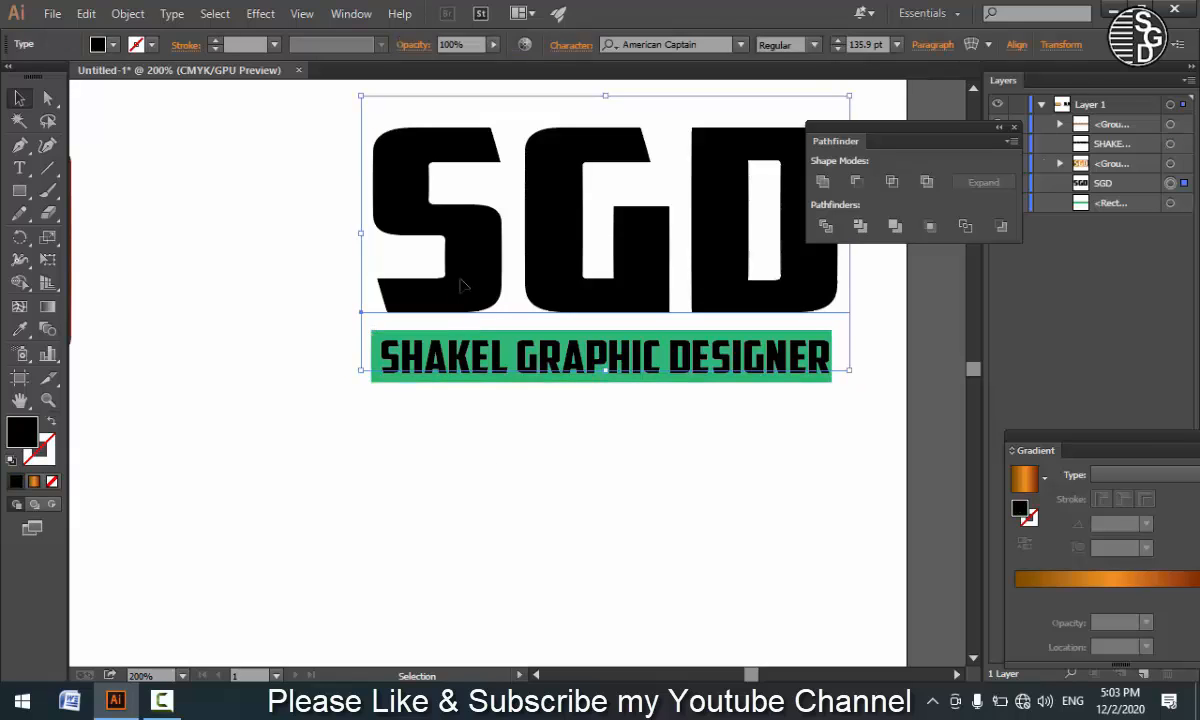